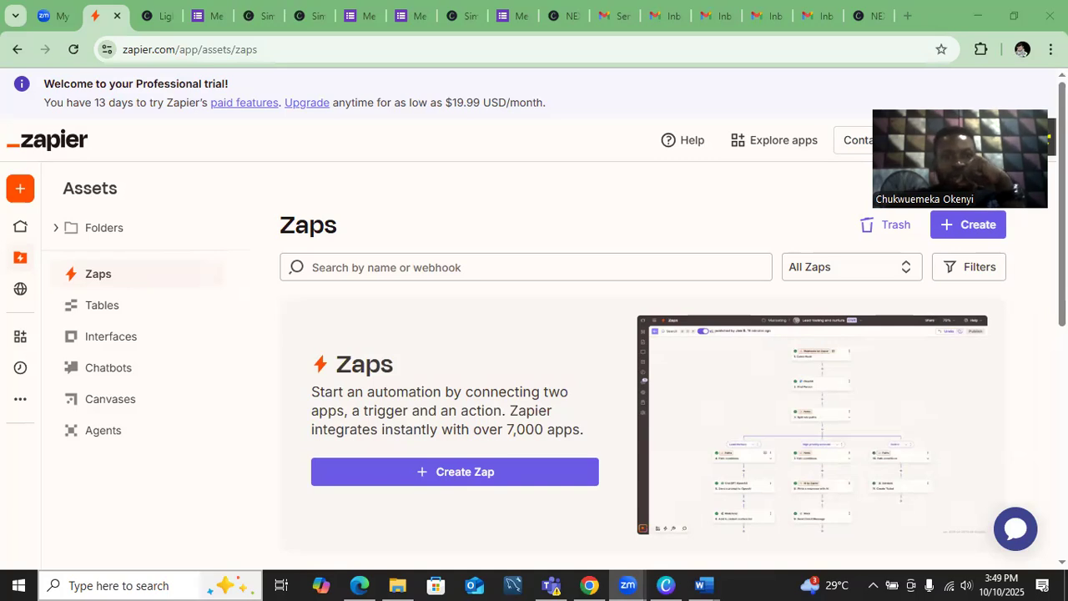
- Start a new Zap from the sidebar's Create menu and place the cursor in Copilot's 'Describe your workflow' box
{"action": "left_click", "coordinate": [129, 153]}
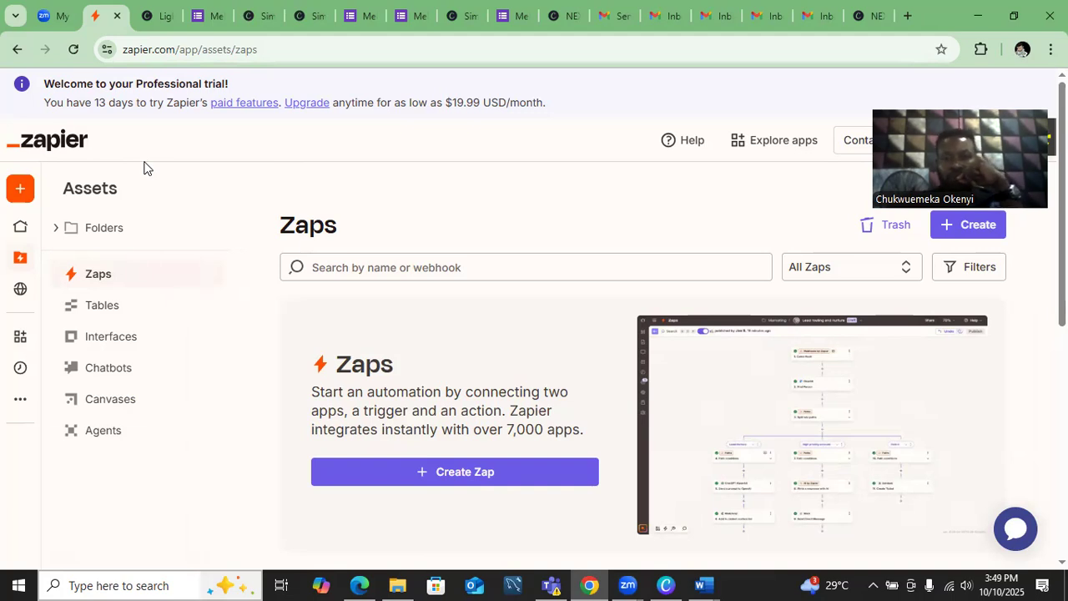
{"action": "mouse_move", "coordinate": [10, 215]}
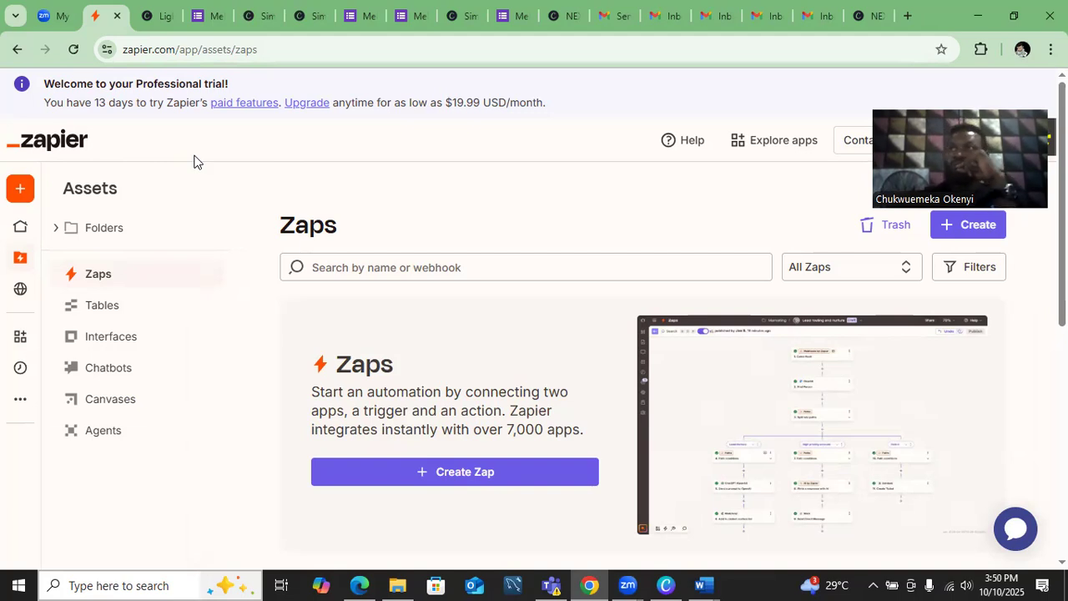
{"action": "mouse_move", "coordinate": [72, 188]}
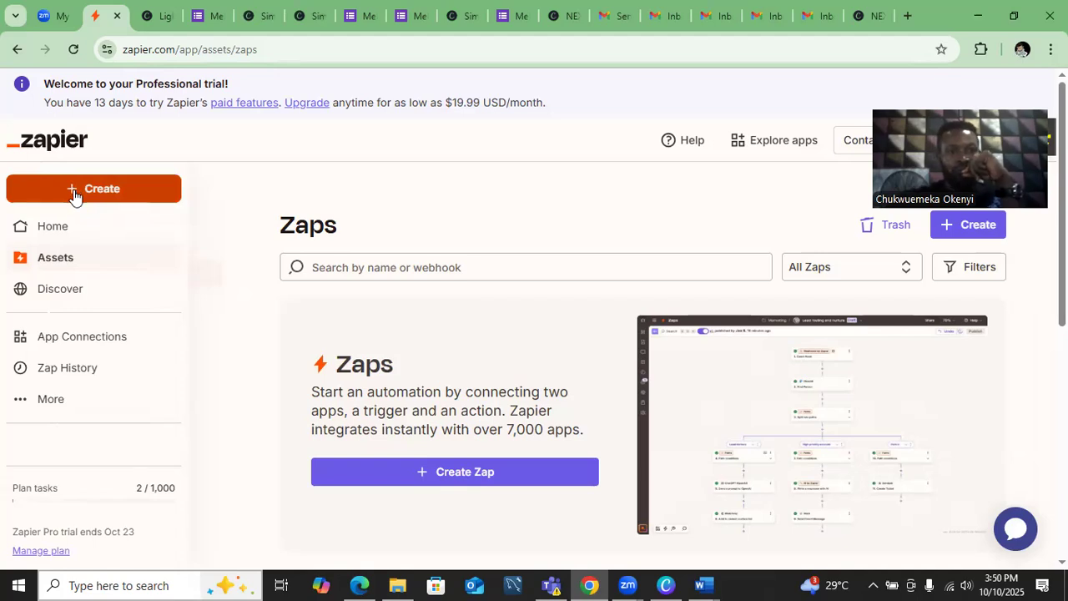
{"action": "left_click", "coordinate": [74, 192]}
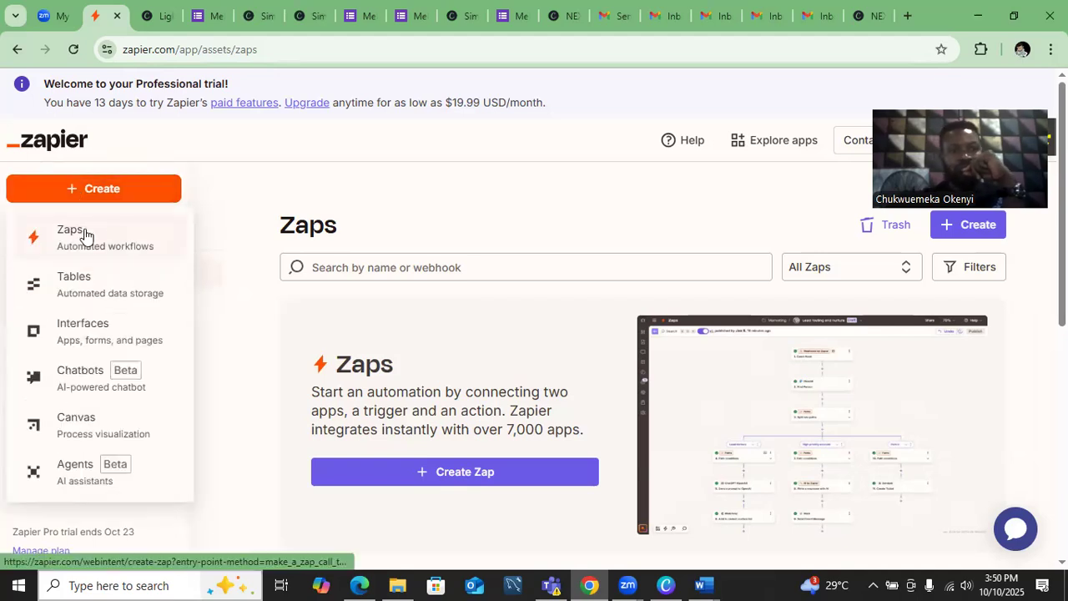
{"action": "left_click", "coordinate": [87, 233]}
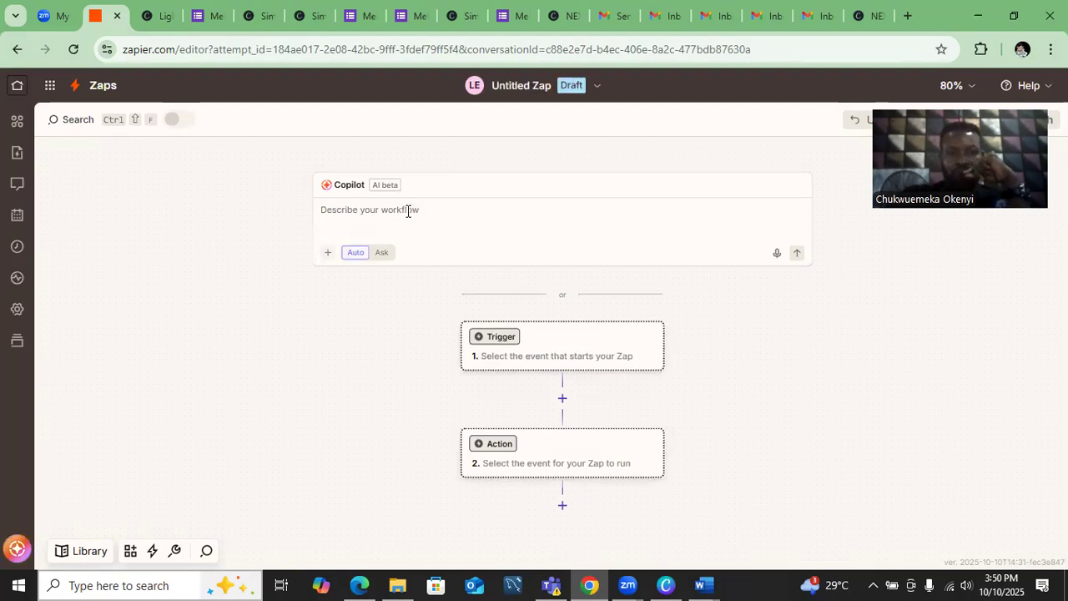
{"action": "left_click", "coordinate": [408, 212]}
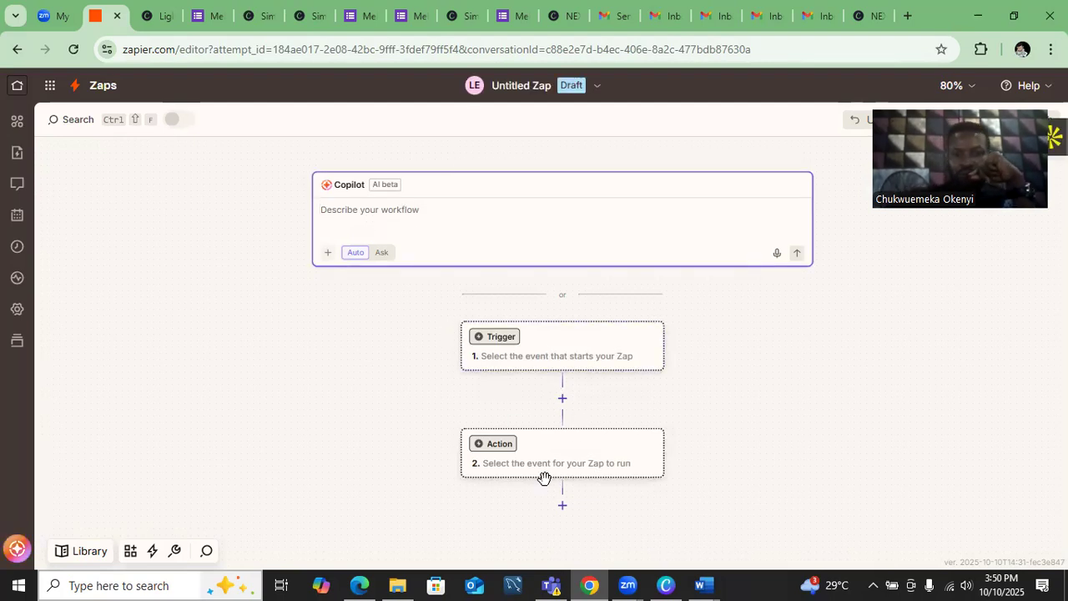
{"action": "mouse_move", "coordinate": [590, 584]}
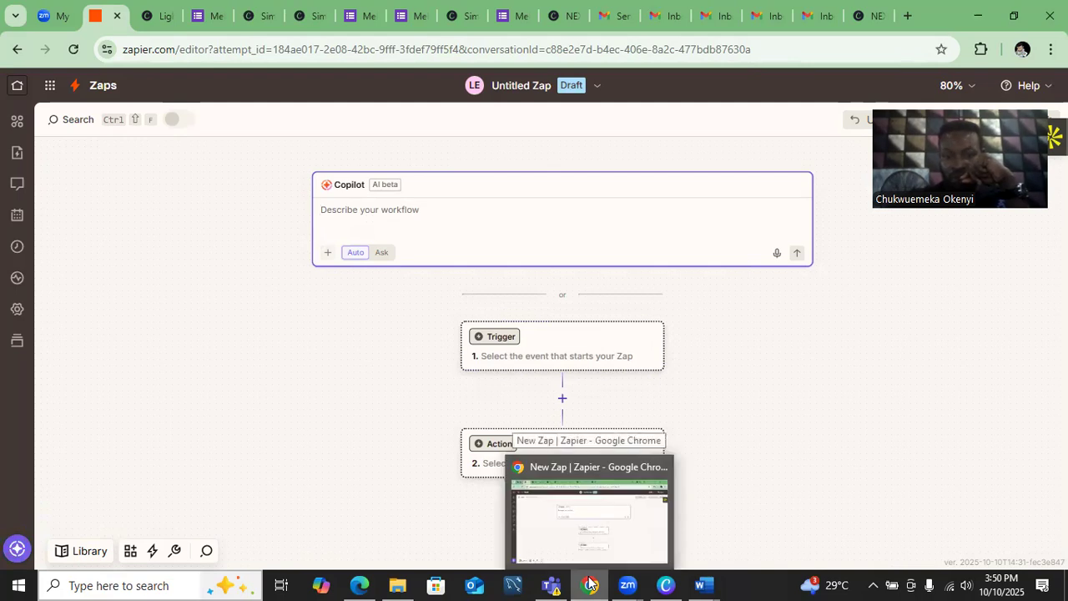
{"action": "mouse_move", "coordinate": [704, 583]}
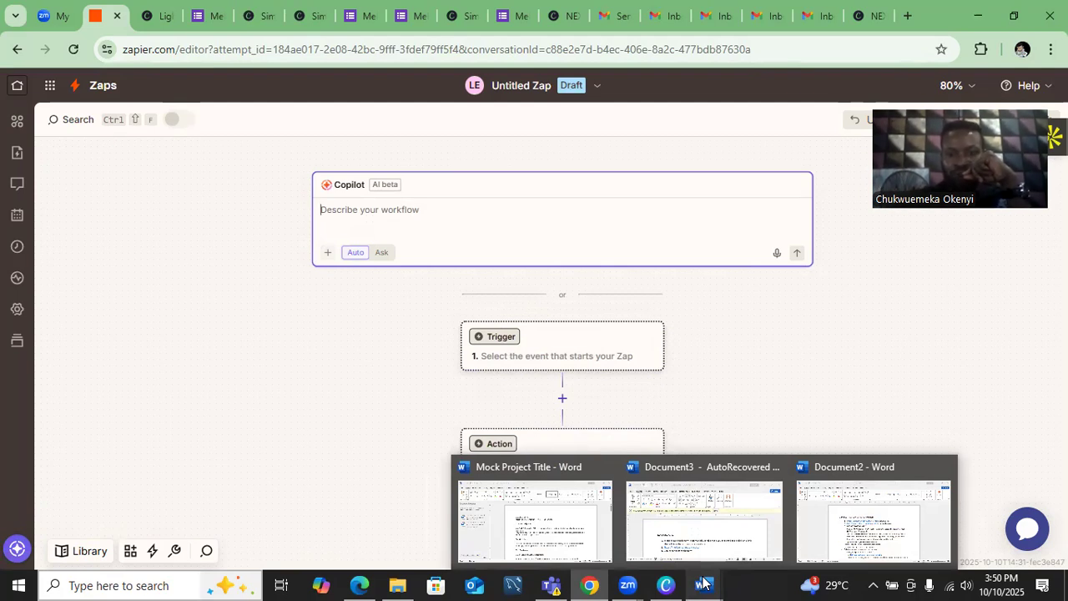
- Bring up the recovered Document3 notes in Word and select item 1, the Google Form thank-you email task
{"action": "left_click", "coordinate": [841, 541]}
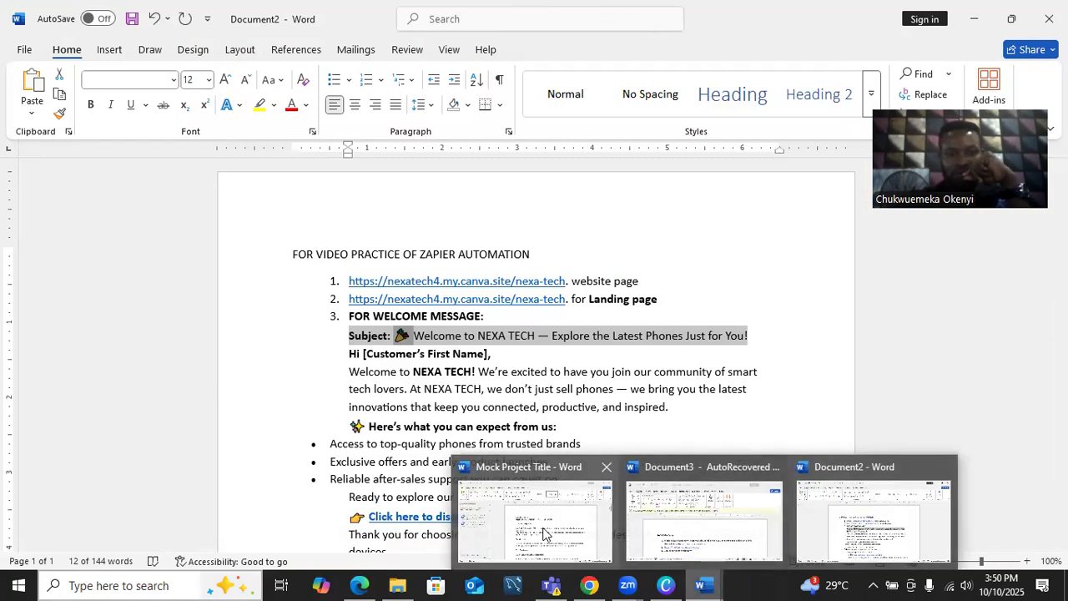
{"action": "left_click", "coordinate": [543, 534]}
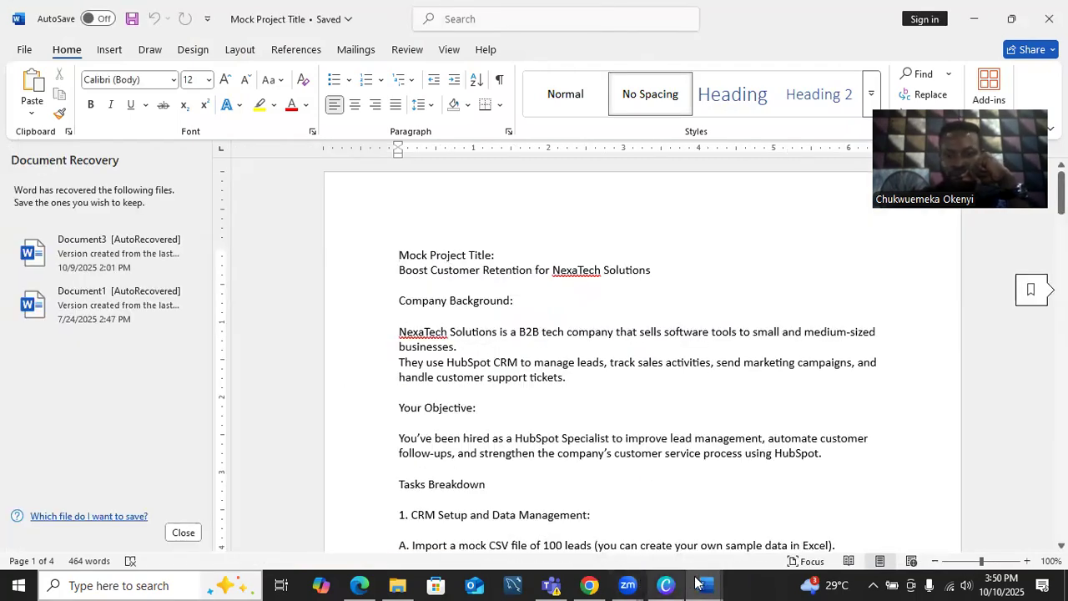
{"action": "mouse_move", "coordinate": [701, 584]}
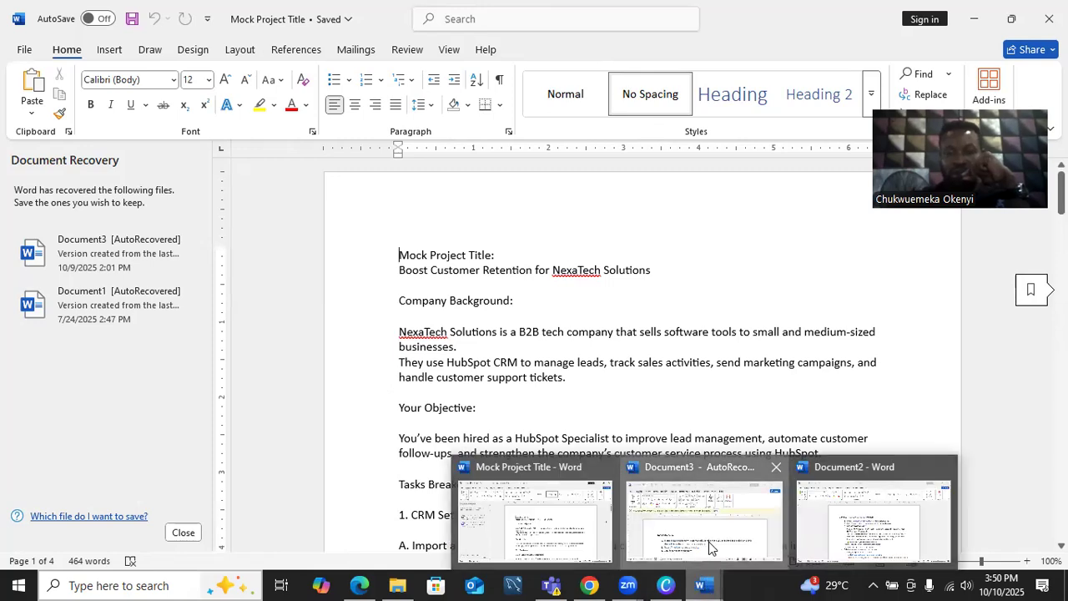
{"action": "left_click", "coordinate": [709, 541]}
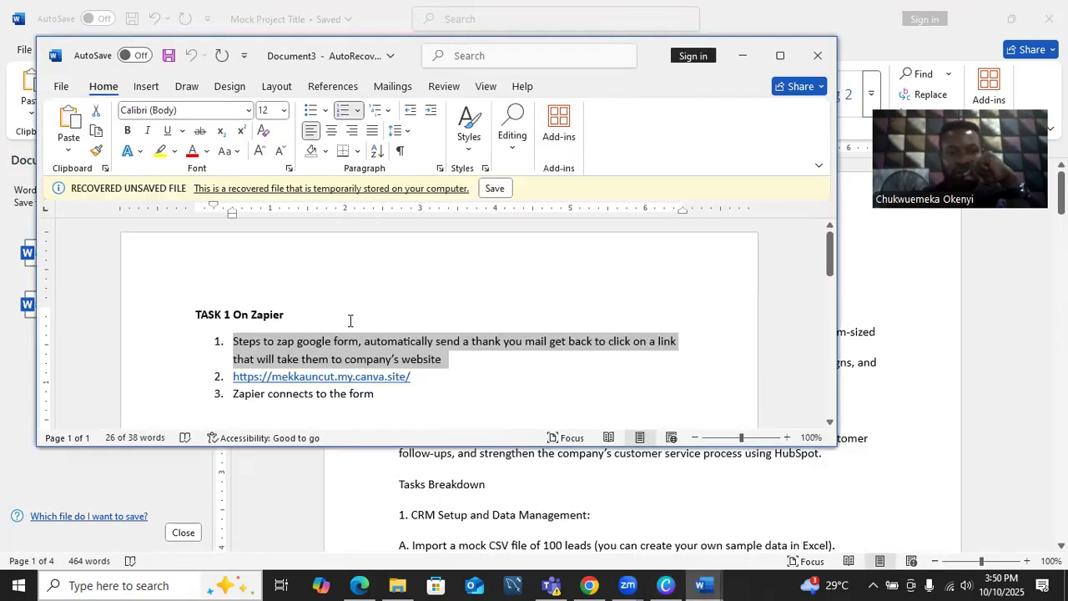
{"action": "left_click", "coordinate": [234, 347]}
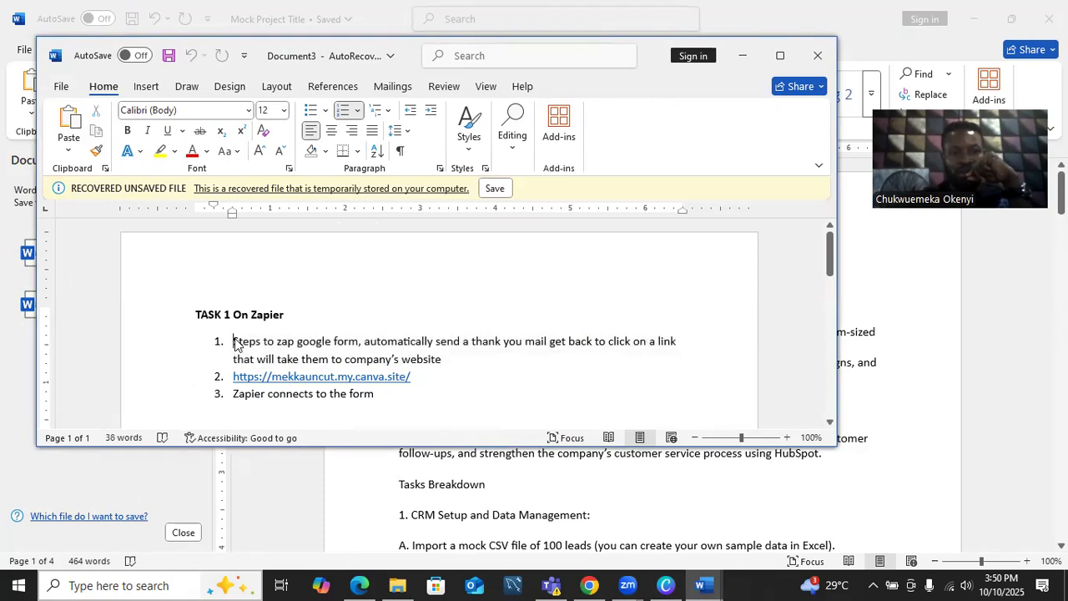
{"action": "left_click_drag", "start_coordinate": [236, 349], "coordinate": [444, 364]}
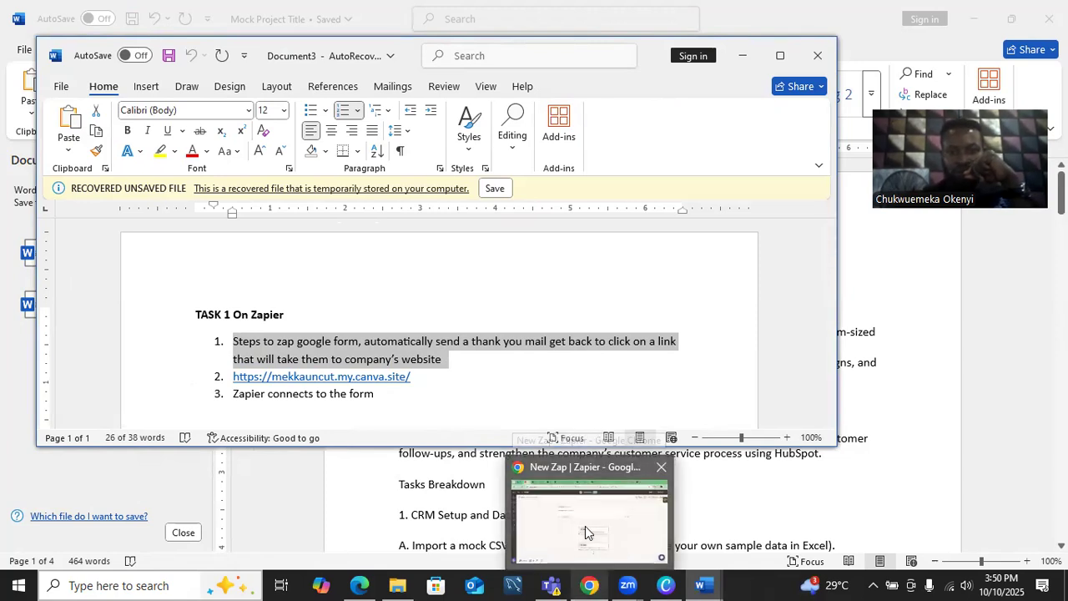
- Paste the copied task description into Copilot and submit it to build the Google Forms email Zap
{"action": "left_click", "coordinate": [585, 532]}
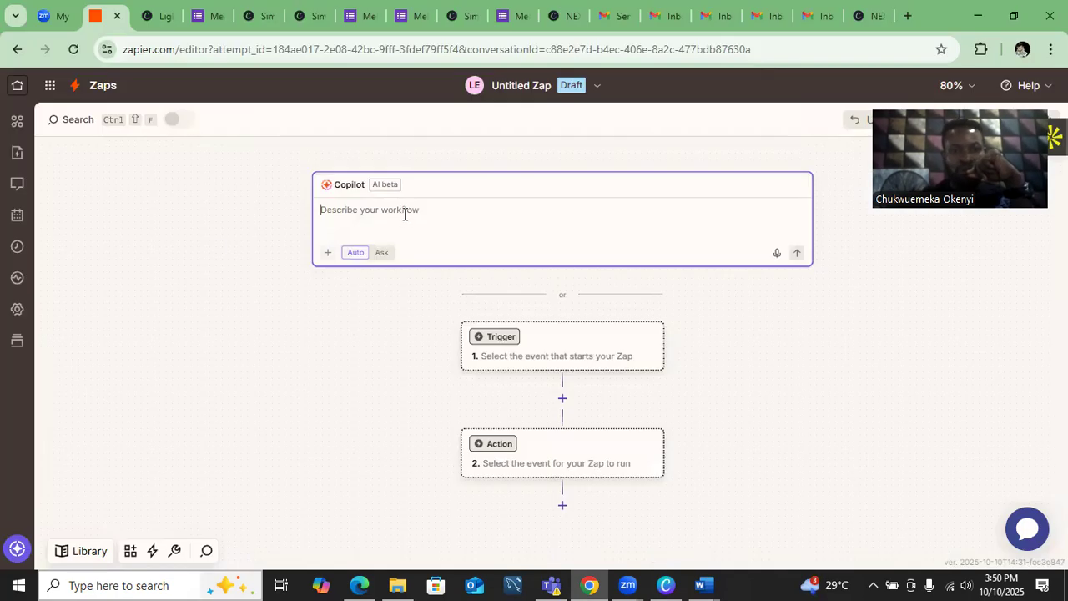
{"action": "type", "text": "1.\tSteps to zap google form, automatically send a thank you mail get back to click on a link that will take them to company's website"}
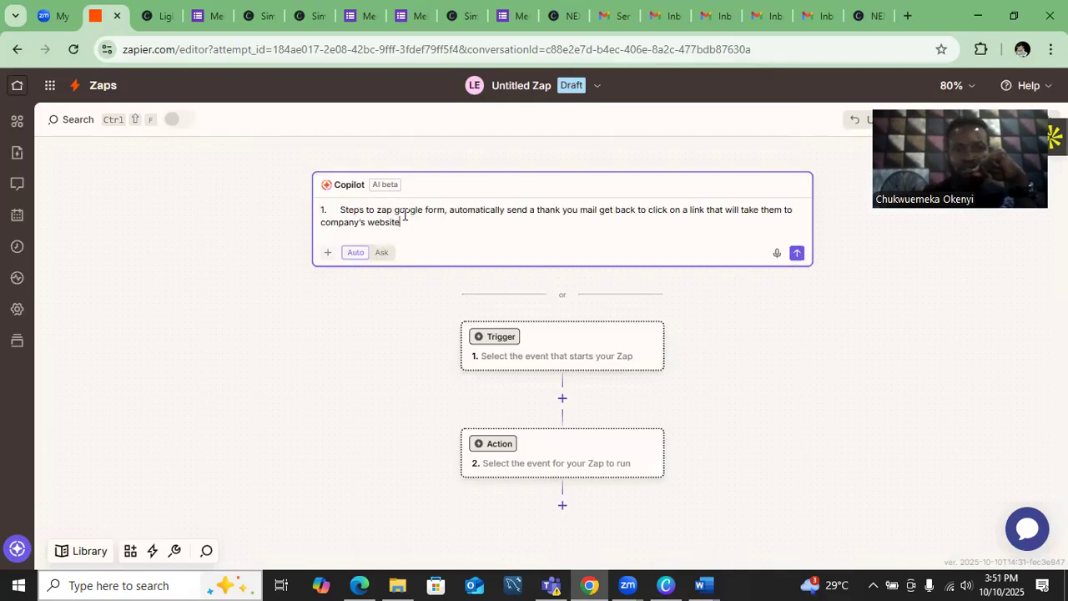
{"action": "left_click", "coordinate": [797, 254]}
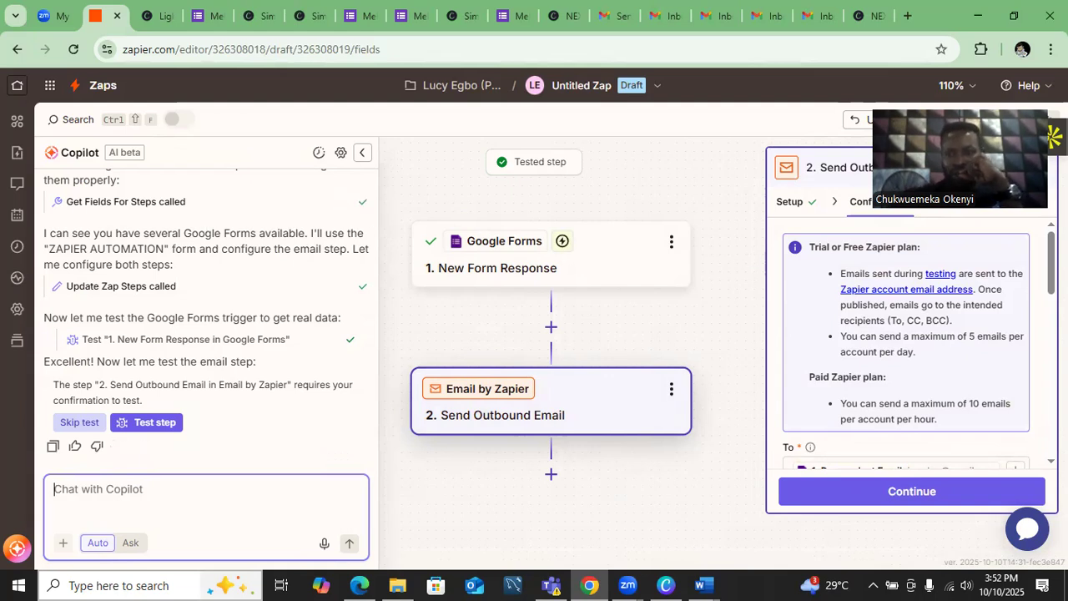
- Look over the email step's fields, then open the Setup tab of the Google Forms New Form Response trigger
{"action": "scroll", "coordinate": [907, 342], "scroll_direction": "down", "scroll_amount": 3}
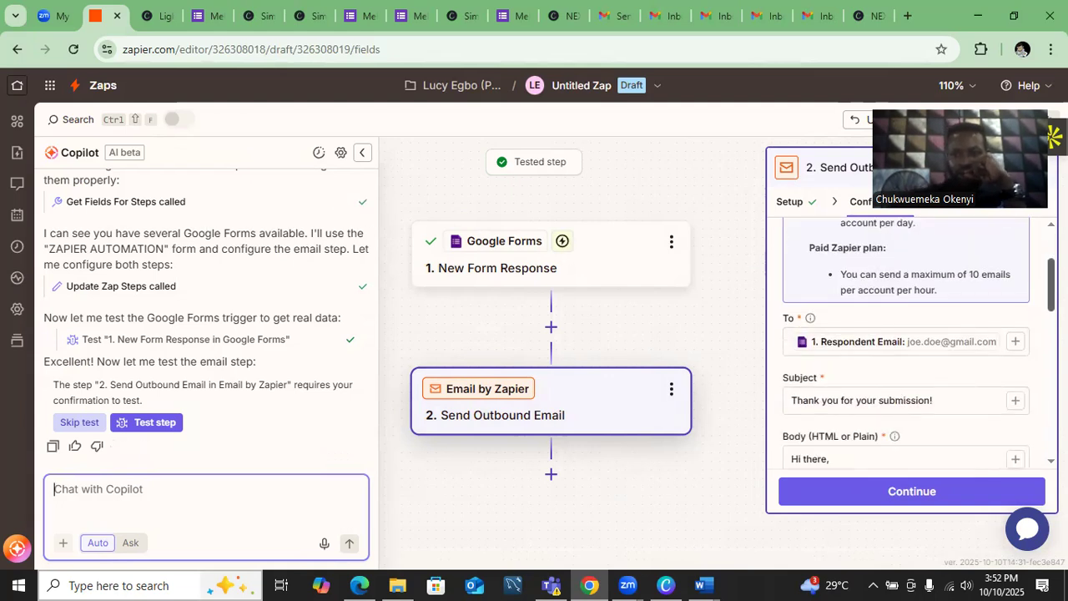
{"action": "scroll", "coordinate": [906, 343], "scroll_direction": "down", "scroll_amount": 5}
{"action": "scroll", "coordinate": [906, 343], "scroll_direction": "up", "scroll_amount": 8}
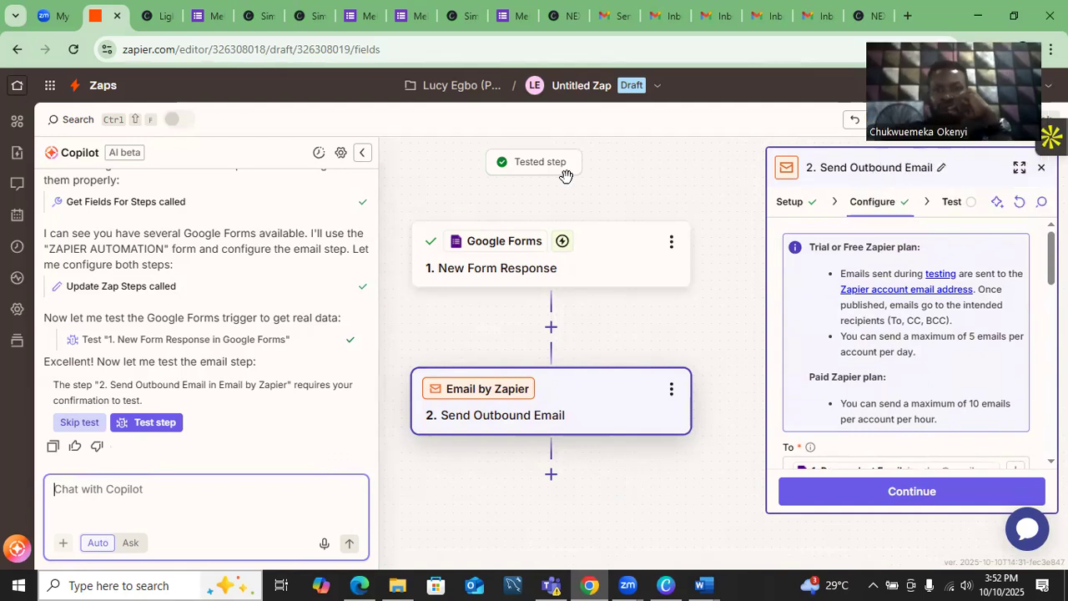
{"action": "left_click", "coordinate": [594, 257]}
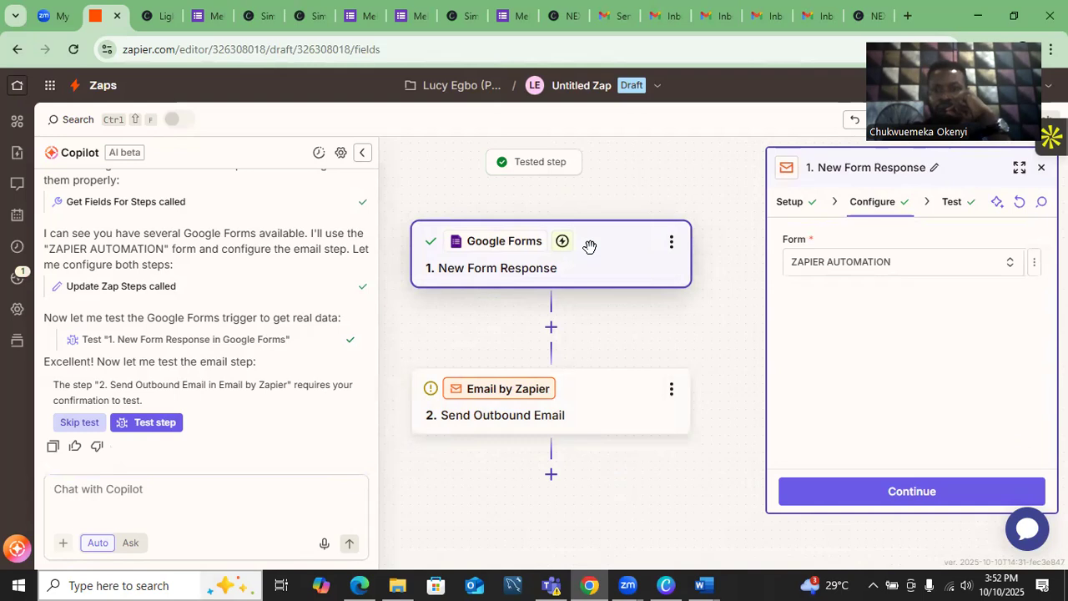
{"action": "left_click", "coordinate": [793, 209]}
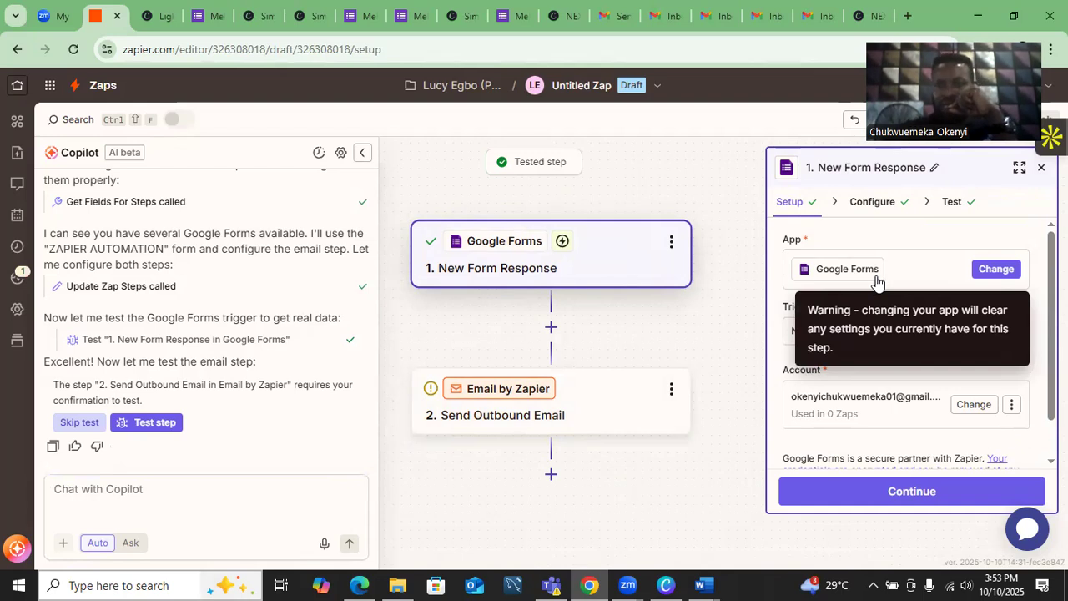
- Keep Google Forms as the trigger app with its connected account and continue to the Configure section
{"action": "left_click", "coordinate": [997, 269]}
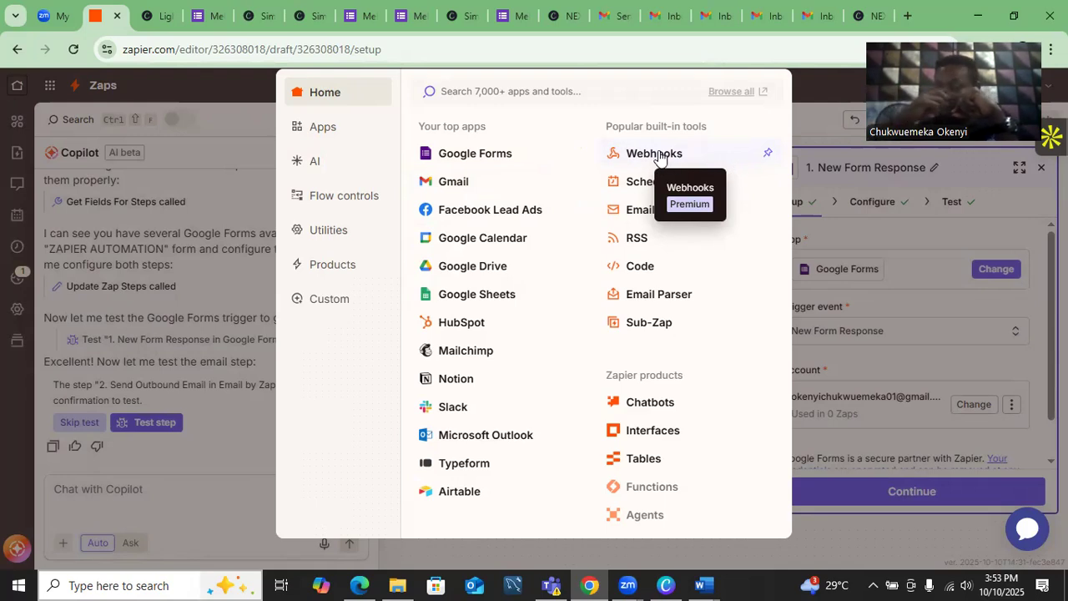
{"action": "left_click", "coordinate": [875, 224]}
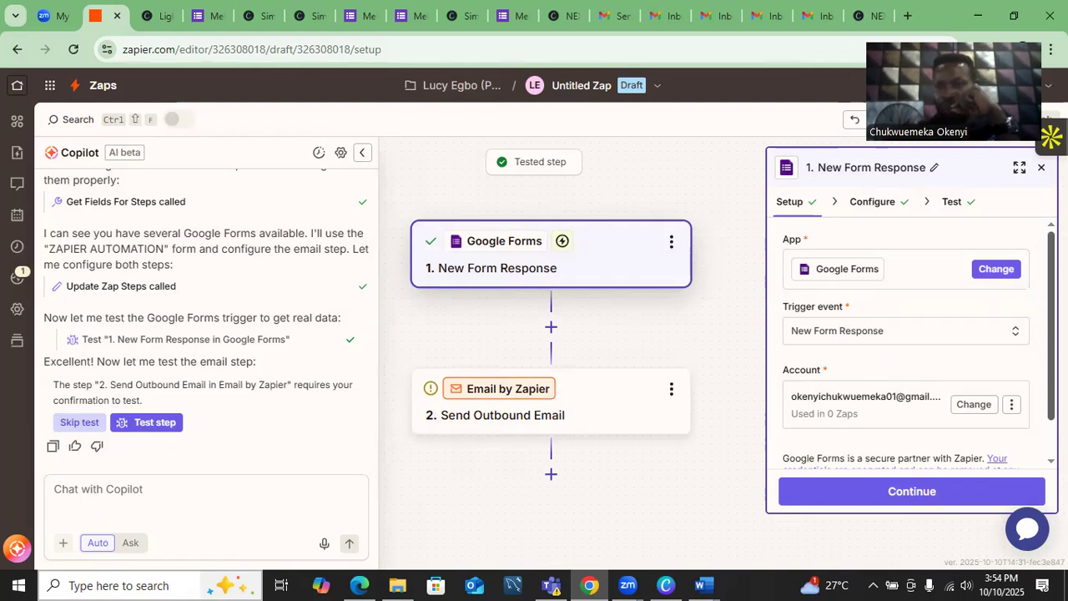
{"action": "scroll", "coordinate": [913, 342], "scroll_direction": "down", "scroll_amount": 1}
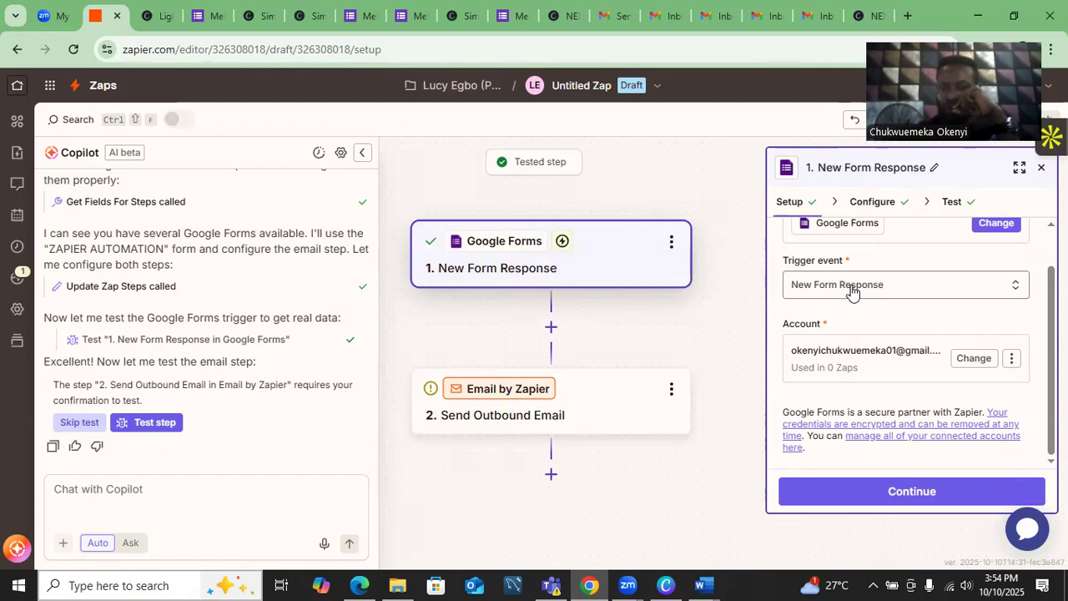
{"action": "left_click", "coordinate": [909, 492]}
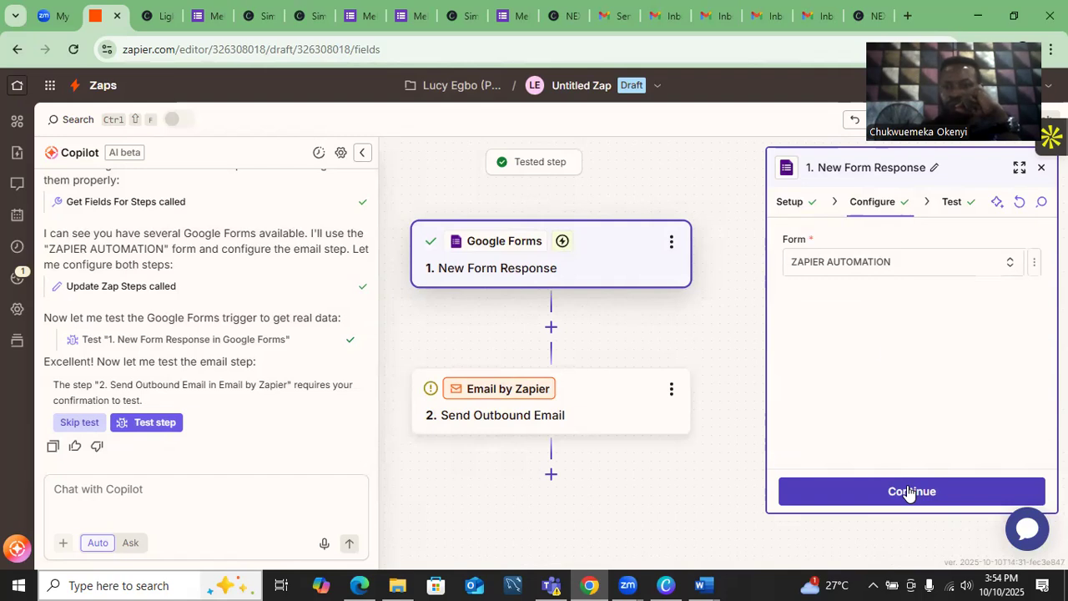
- Switch the trigger's form from ZAPIER AUTOMATION to Mekka and continue to the Test section
{"action": "left_click", "coordinate": [851, 265]}
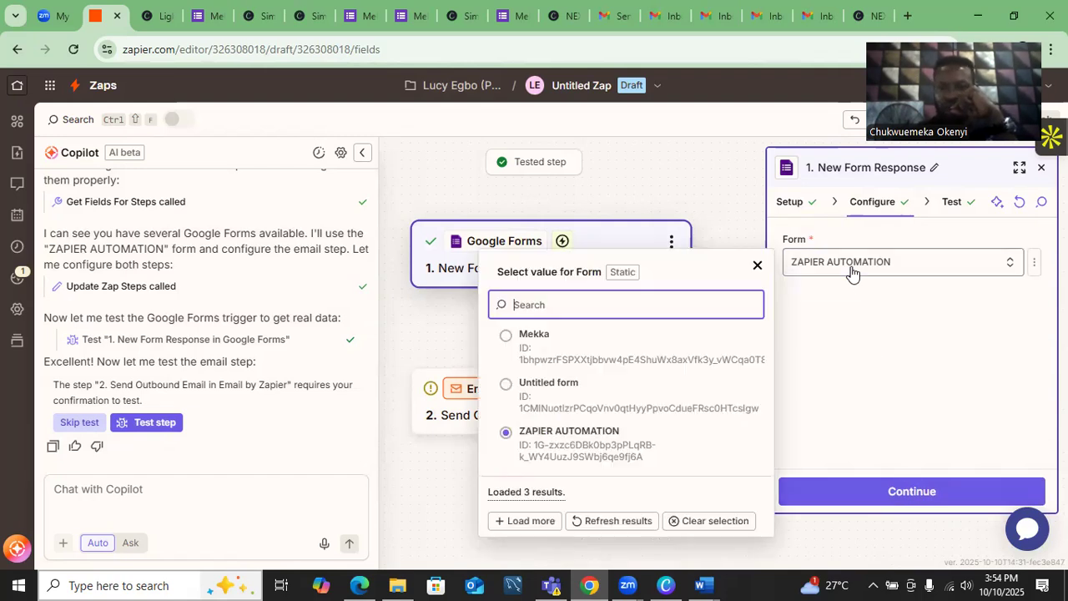
{"action": "left_click", "coordinate": [509, 337]}
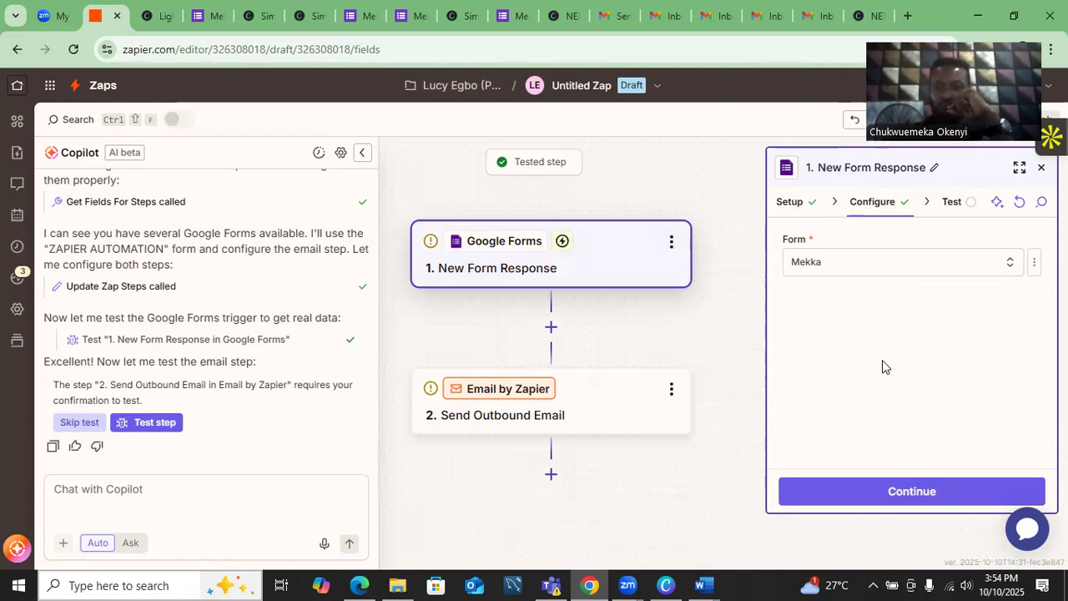
{"action": "left_click", "coordinate": [906, 493]}
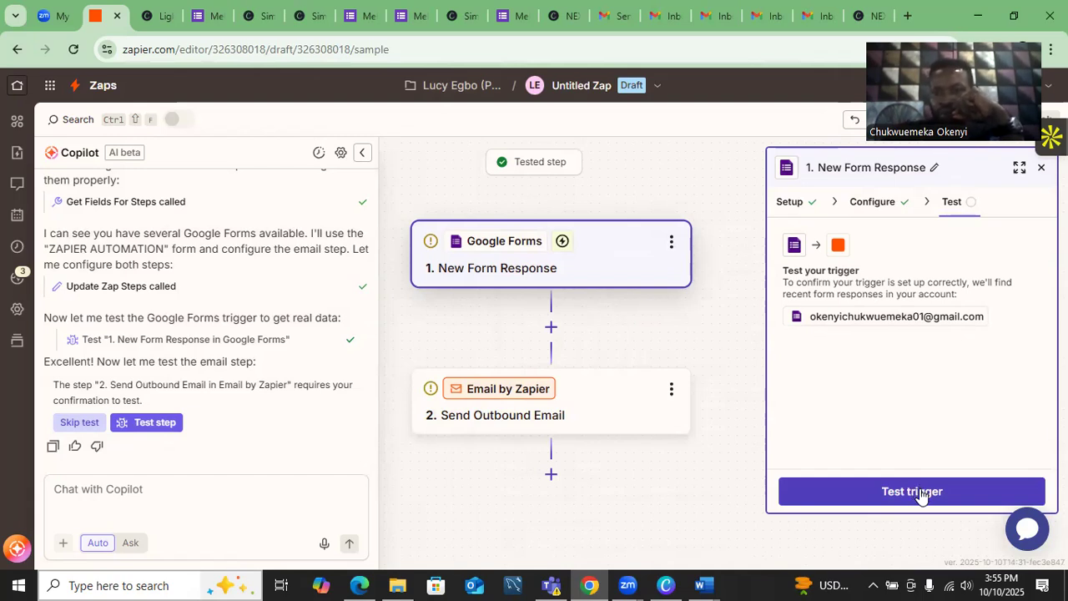
- Test the trigger to pull recent form responses and continue with the selected response as sample data
{"action": "left_click", "coordinate": [920, 493]}
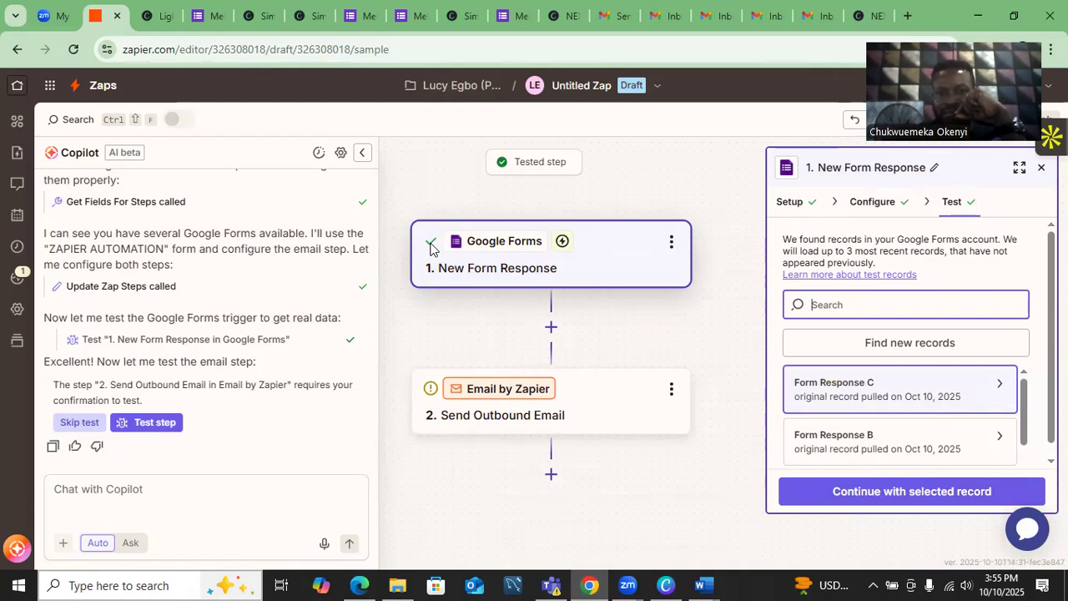
{"action": "left_click", "coordinate": [875, 493]}
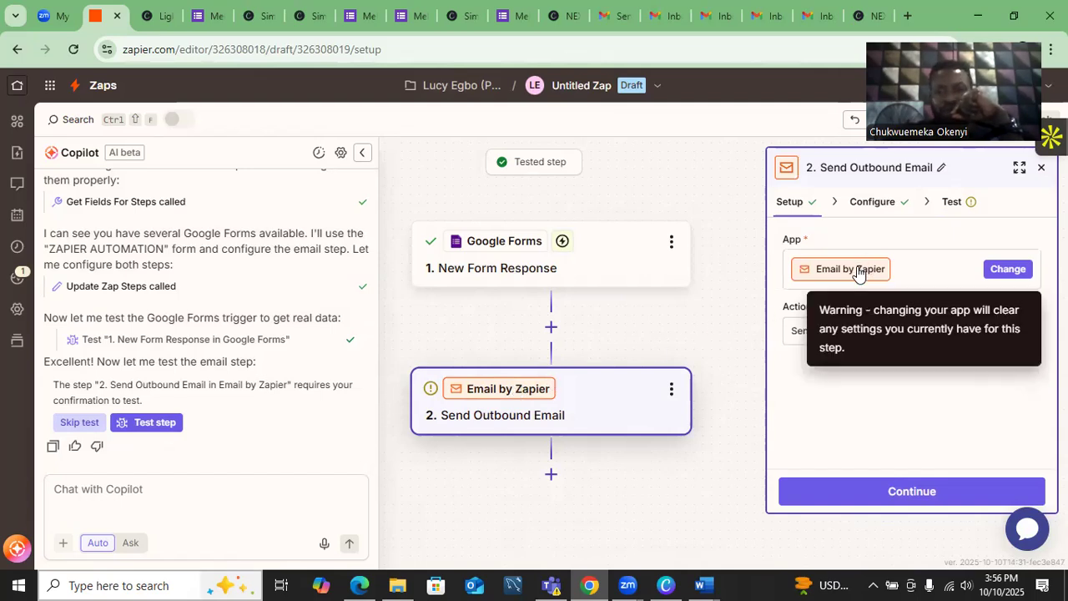
- Replace Email by Zapier with Gmail as the second step's app
{"action": "left_click", "coordinate": [1000, 268]}
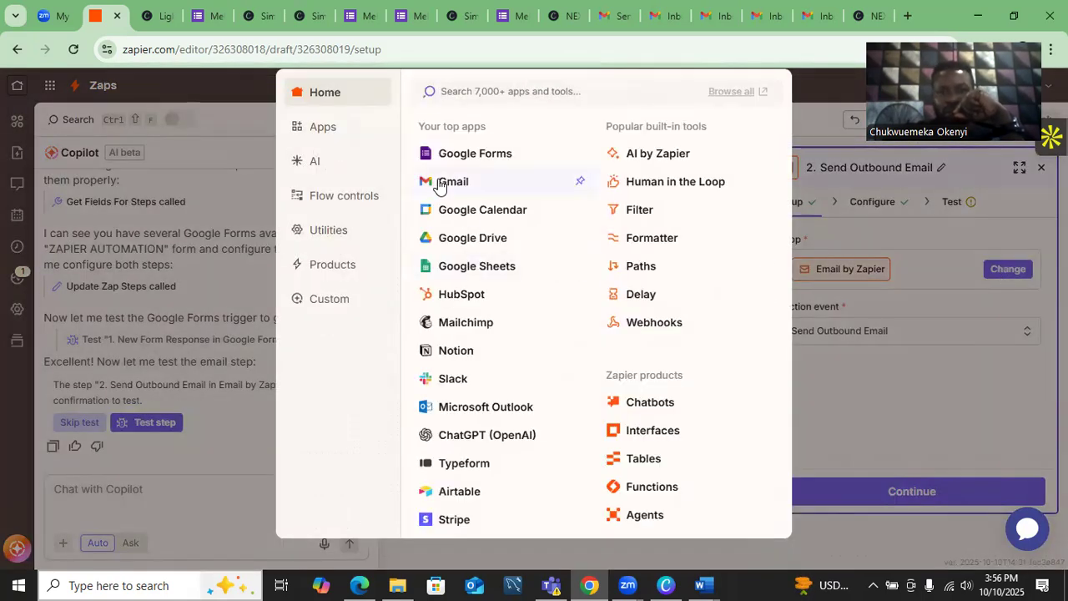
{"action": "left_click", "coordinate": [443, 182]}
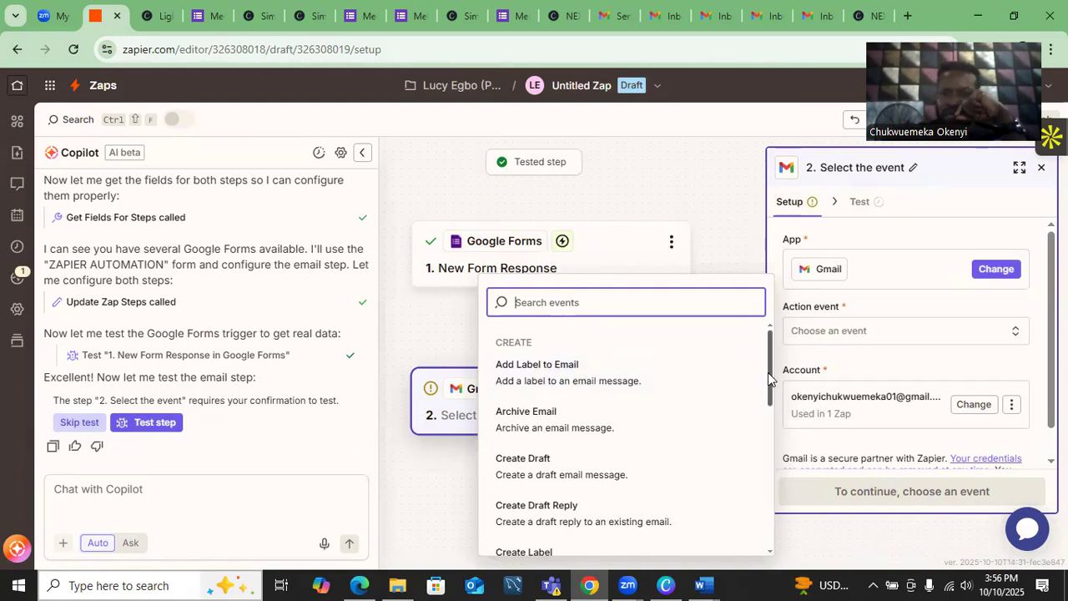
- Choose Send Email from the Gmail step's Action event list
{"action": "left_click_drag", "start_coordinate": [770, 382], "coordinate": [774, 424]}
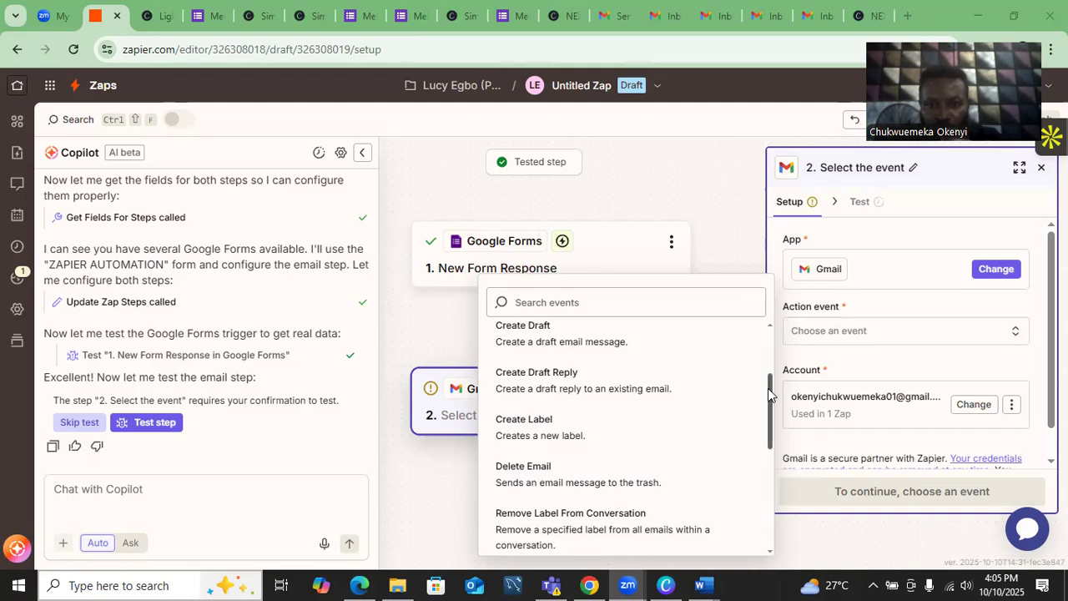
{"action": "left_click_drag", "start_coordinate": [772, 395], "coordinate": [772, 457]}
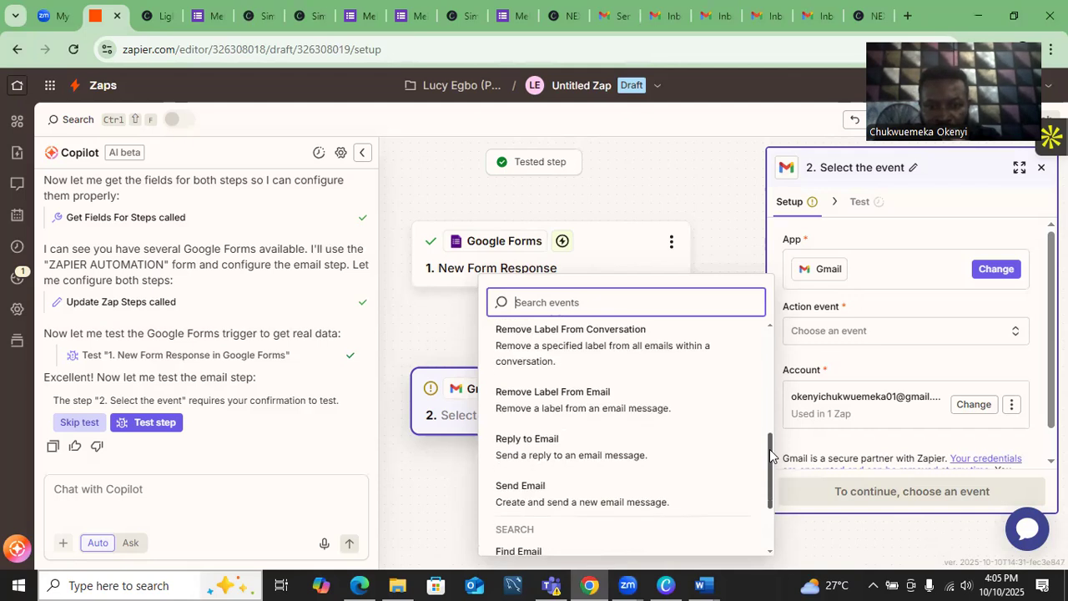
{"action": "left_click", "coordinate": [541, 490]}
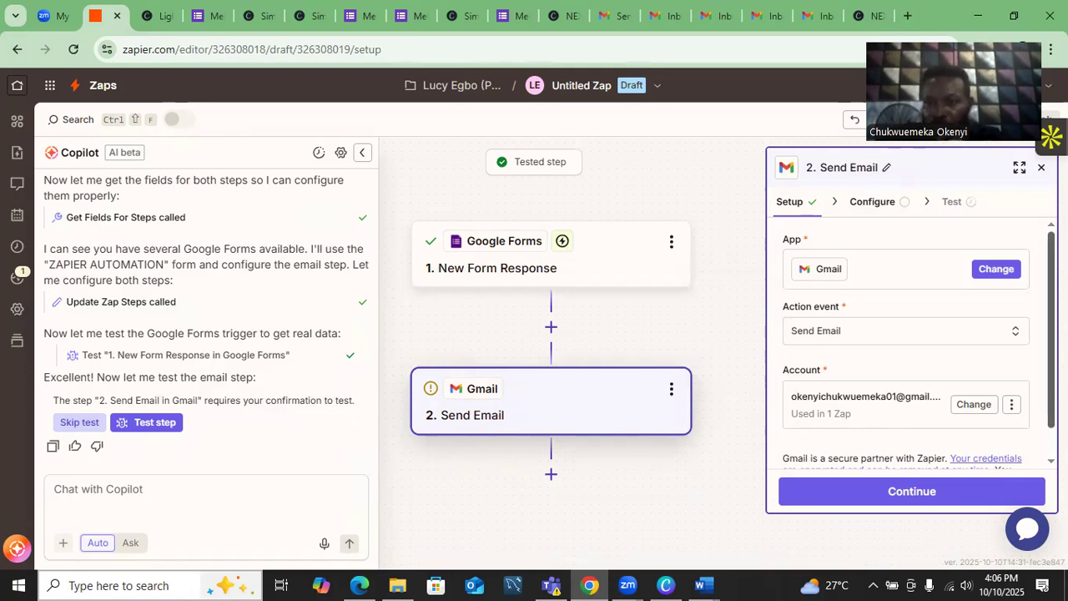
{"action": "scroll", "coordinate": [918, 340], "scroll_direction": "down", "scroll_amount": 1}
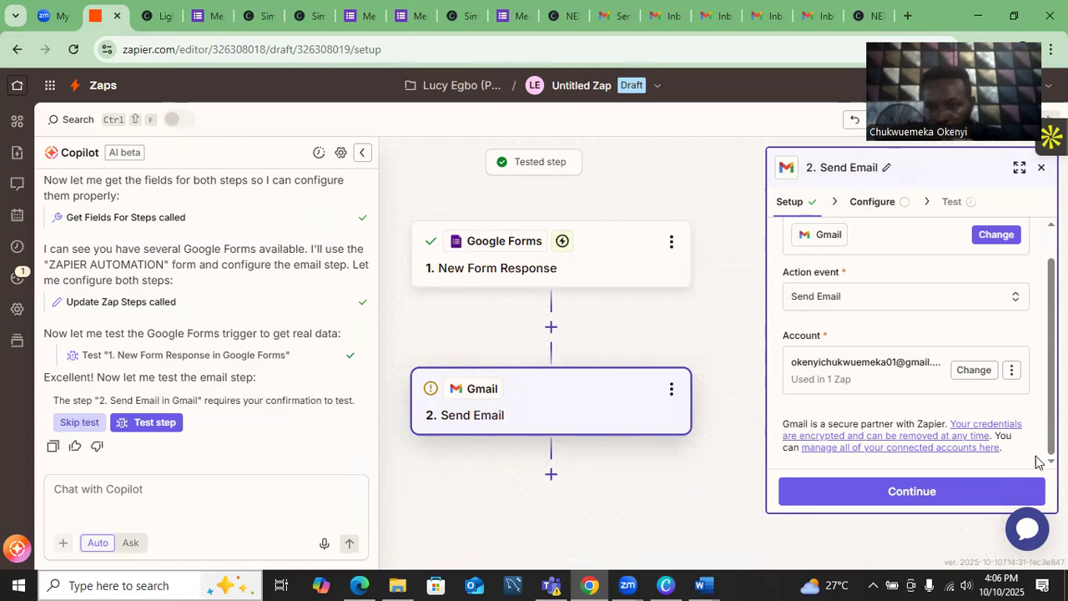
- In the Configure section, set the email's To field to the form's Respondent Email, then move to Subject
{"action": "left_click", "coordinate": [908, 499]}
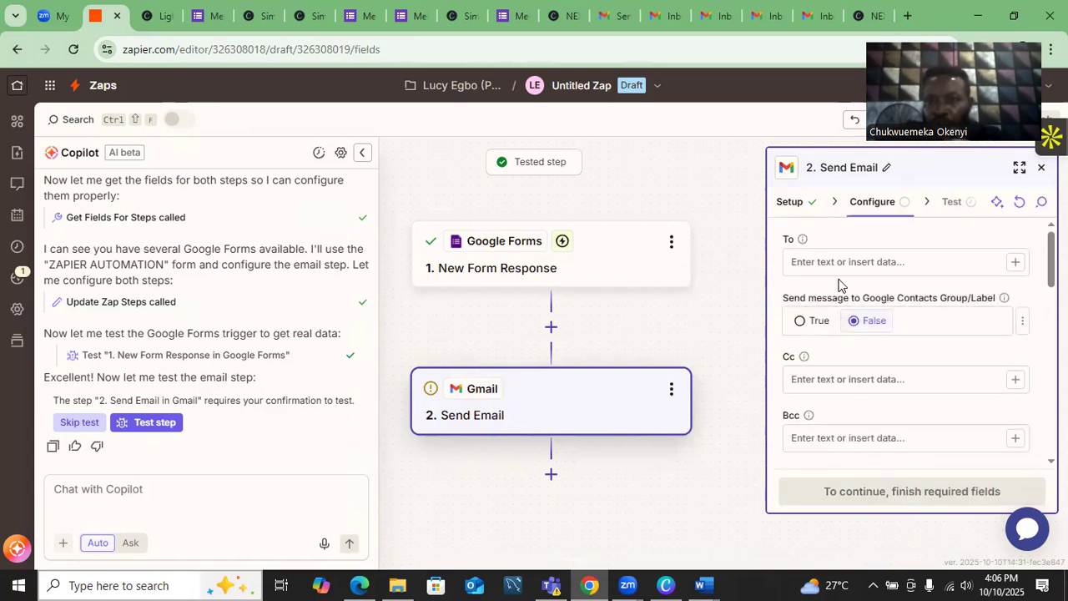
{"action": "left_click", "coordinate": [1016, 264]}
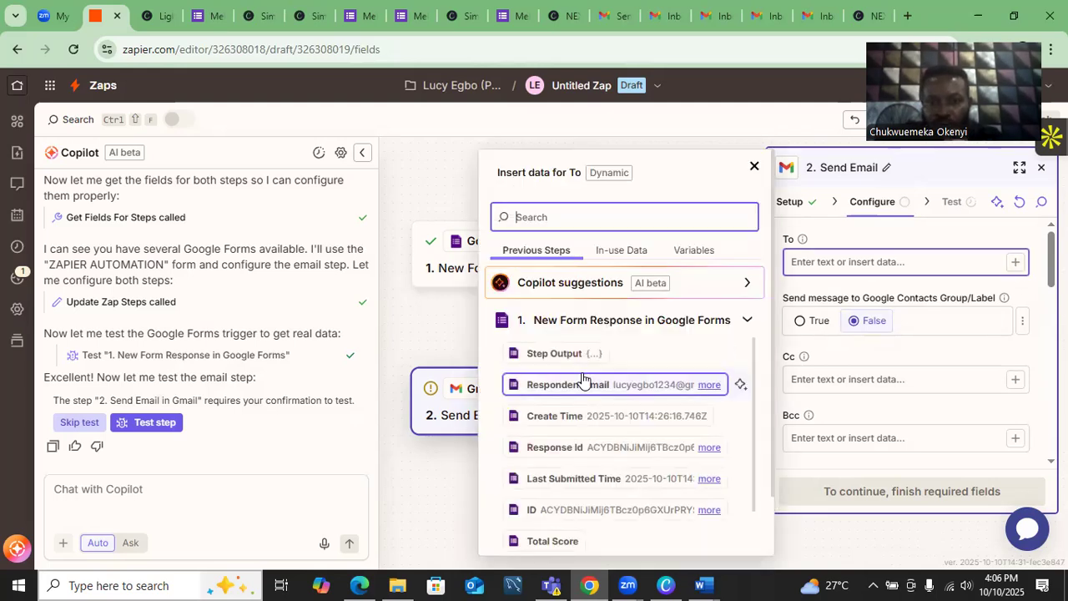
{"action": "left_click", "coordinate": [553, 393]}
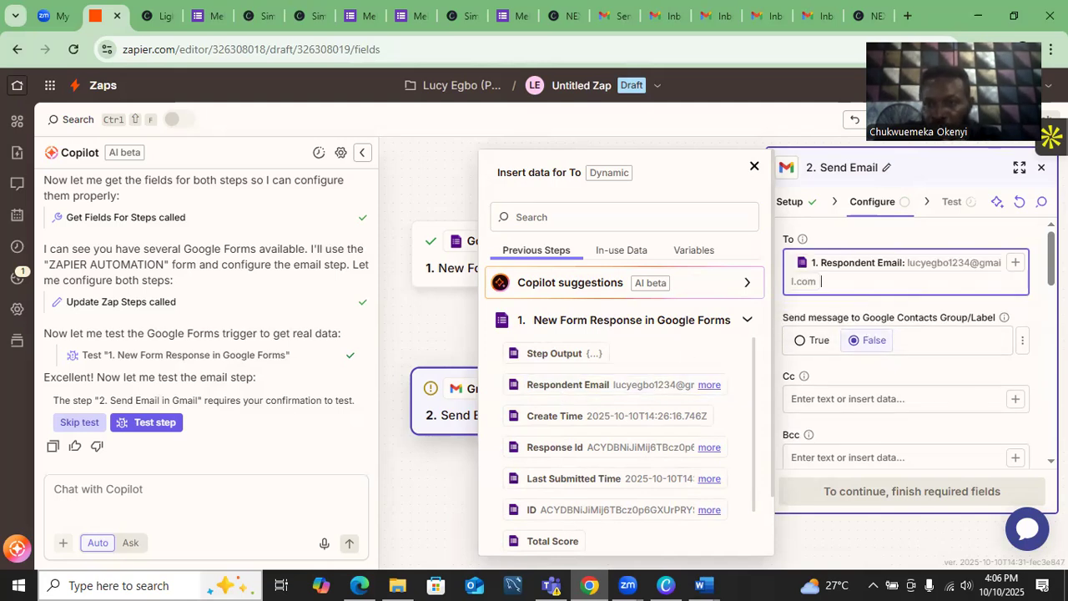
{"action": "left_click", "coordinate": [910, 367]}
{"action": "scroll", "coordinate": [910, 367], "scroll_direction": "down", "scroll_amount": 2}
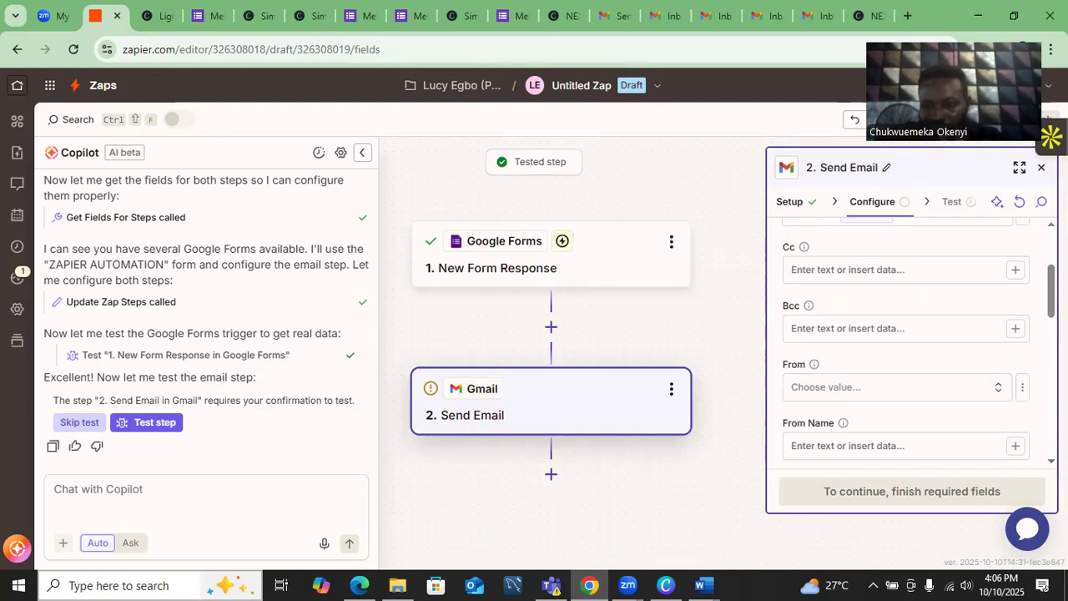
{"action": "scroll", "coordinate": [909, 343], "scroll_direction": "down", "scroll_amount": 1}
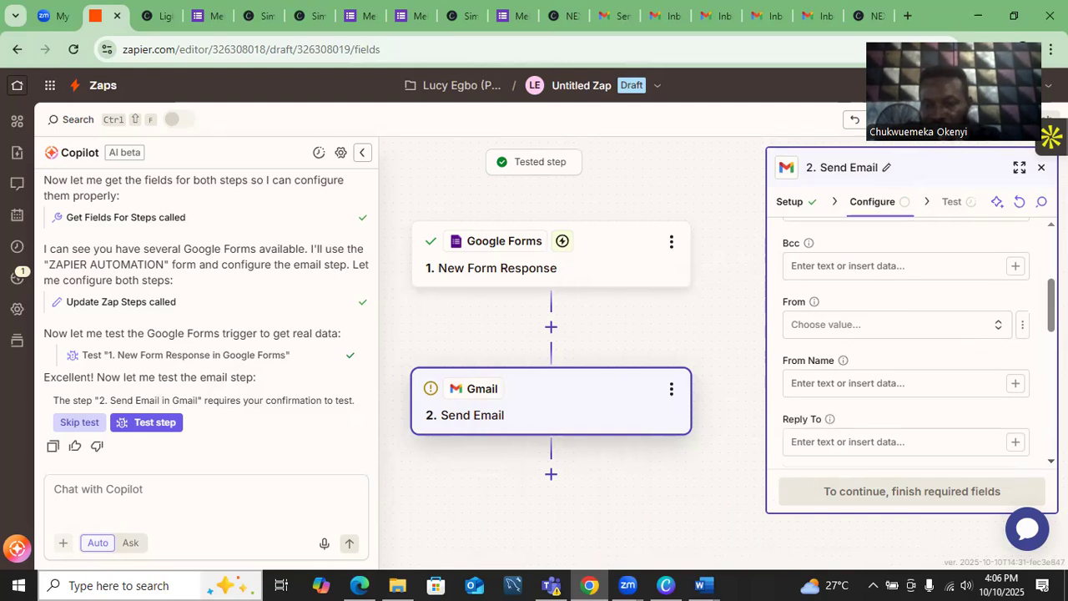
{"action": "scroll", "coordinate": [910, 342], "scroll_direction": "down", "scroll_amount": 1}
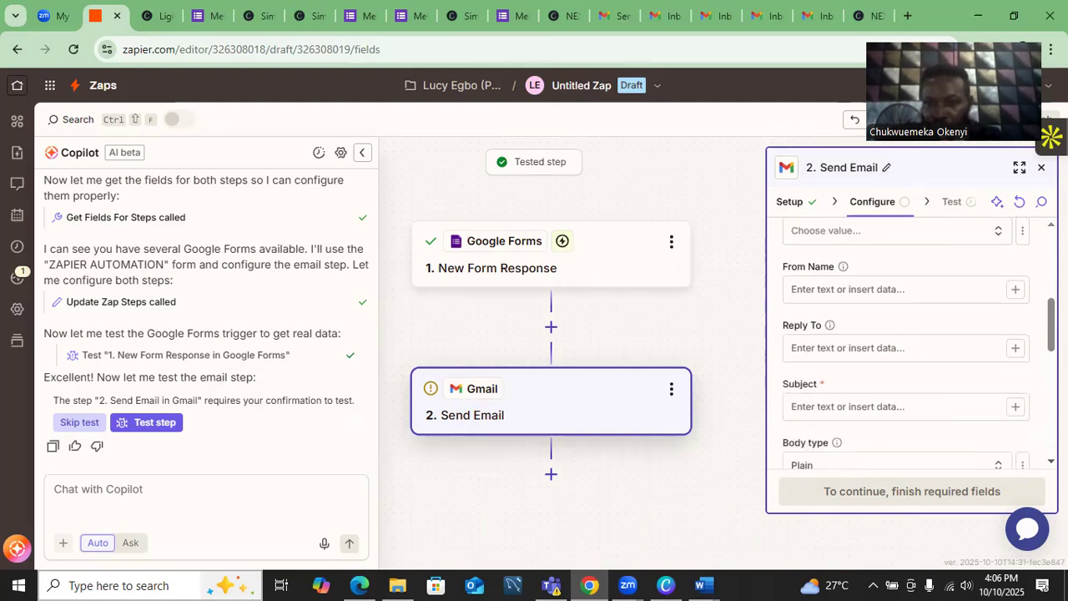
{"action": "scroll", "coordinate": [910, 342], "scroll_direction": "down", "scroll_amount": 1}
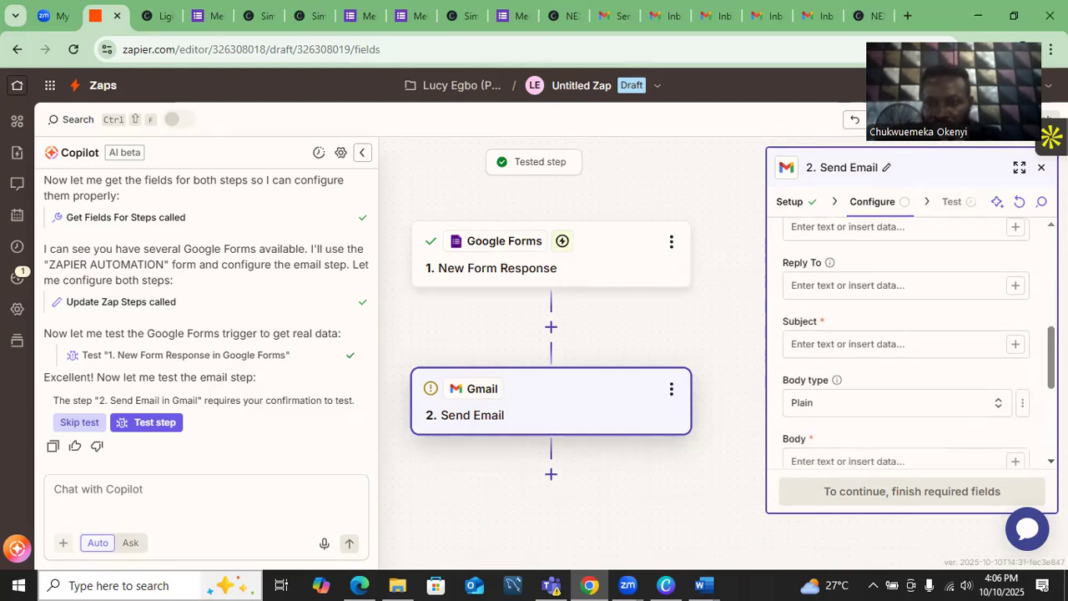
{"action": "left_click", "coordinate": [831, 343]}
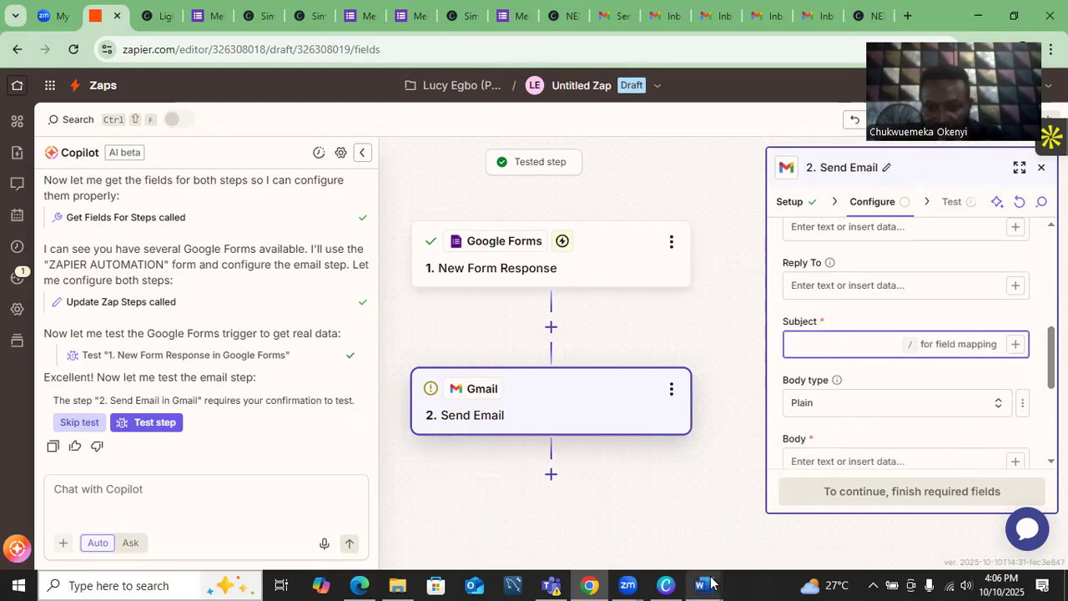
- Copy the subject 'Welcome to NEXA TECH — Explore the Latest Phones Just for You!' from Document2
{"action": "mouse_move", "coordinate": [709, 584]}
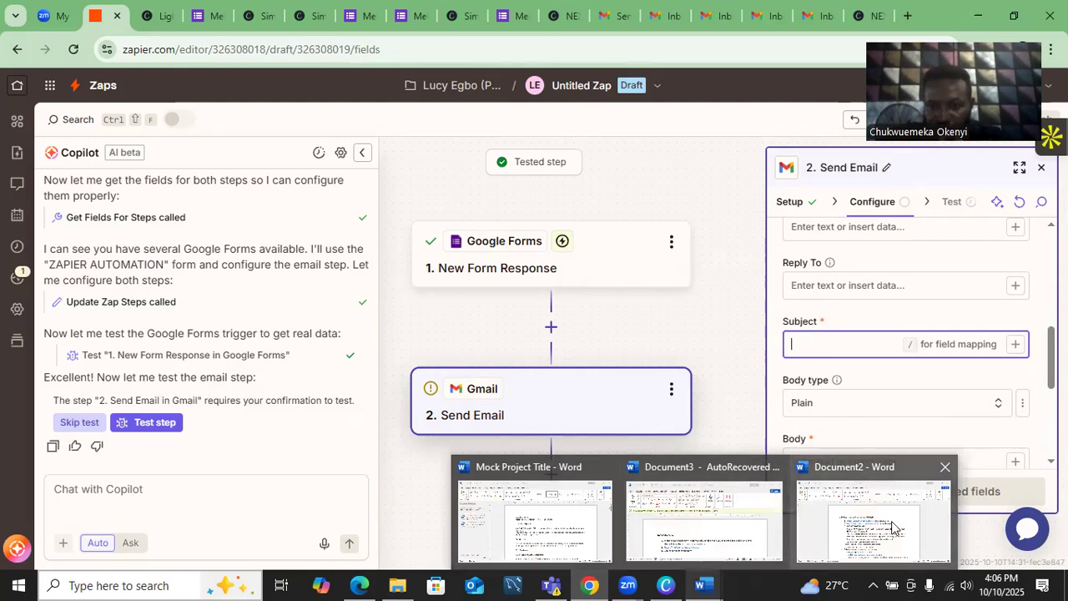
{"action": "left_click", "coordinate": [808, 534]}
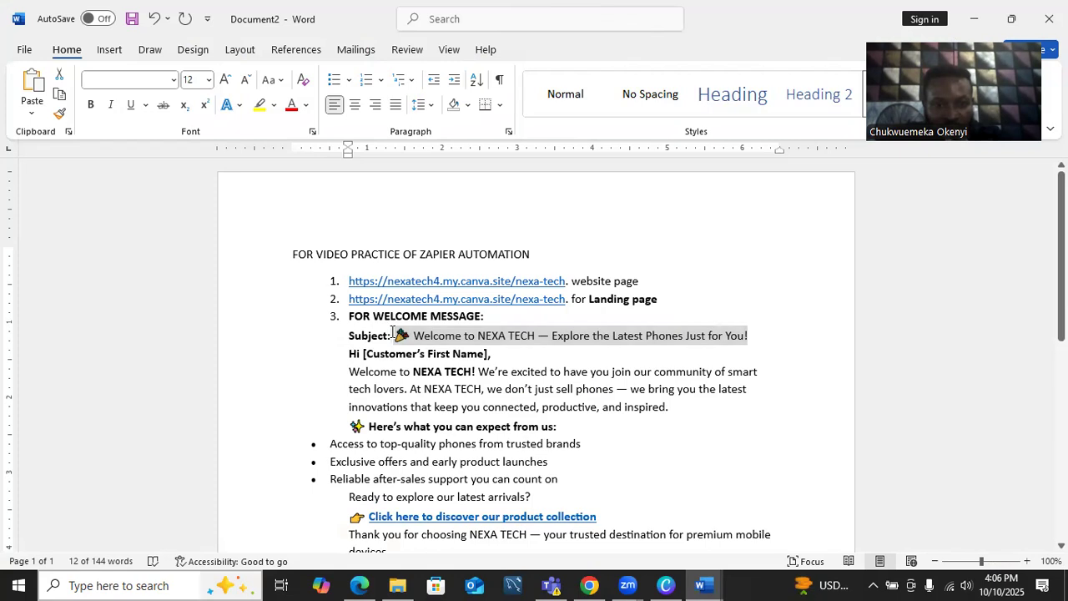
{"action": "left_click", "coordinate": [393, 334]}
{"action": "key", "text": "shift+Right"}
{"action": "key", "text": "shift+Right"}
{"action": "key", "text": "shift+Right"}
{"action": "key", "text": "shift+Right"}
{"action": "key", "text": "shift+Right"}
{"action": "key", "text": "shift+Right"}
{"action": "key", "text": "shift+Right"}
{"action": "key", "text": "shift+Right"}
{"action": "key", "text": "shift+Right"}
{"action": "key", "text": "shift+Right"}
{"action": "key", "text": "shift+Right"}
{"action": "key", "text": "shift+Right"}
{"action": "key", "text": "shift+Right"}
{"action": "key", "text": "shift+Right"}
{"action": "key", "text": "shift+Right"}
{"action": "key", "text": "shift+Right"}
{"action": "key", "text": "shift+Right"}
{"action": "key", "text": "shift+Right"}
{"action": "key", "text": "shift+Right"}
{"action": "key", "text": "shift+Right"}
{"action": "key", "text": "shift+Right"}
{"action": "key", "text": "shift+Right"}
{"action": "key", "text": "shift+Right"}
{"action": "key", "text": "shift+Right"}
{"action": "key", "text": "shift+Right"}
{"action": "key", "text": "shift+Right"}
{"action": "key", "text": "shift+Right"}
{"action": "key", "text": "shift+Right"}
{"action": "key", "text": "shift+Right"}
{"action": "key", "text": "shift+Right"}
{"action": "key", "text": "shift+Right"}
{"action": "key", "text": "shift+Right"}
{"action": "key", "text": "shift+Right"}
{"action": "key", "text": "shift+Right"}
{"action": "key", "text": "shift+Right"}
{"action": "key", "text": "shift+Right"}
{"action": "key", "text": "shift+Right"}
{"action": "key", "text": "shift+Right"}
{"action": "key", "text": "shift+Right"}
{"action": "key", "text": "shift+Right"}
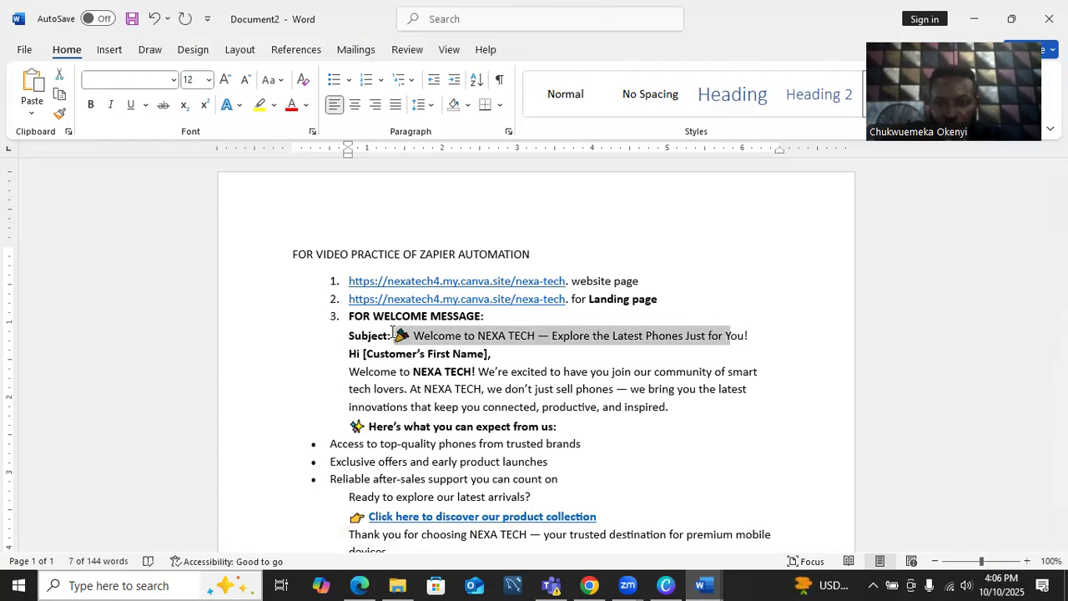
{"action": "key", "text": "shift+Right"}
{"action": "key", "text": "shift+Right"}
{"action": "key", "text": "ctrl+c"}
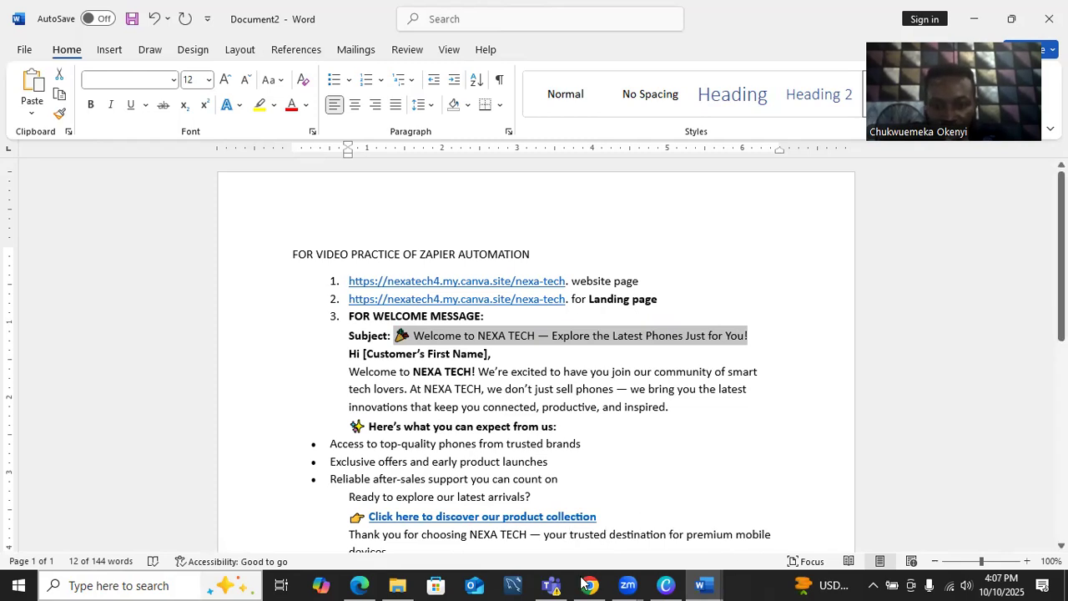
{"action": "mouse_move", "coordinate": [589, 584]}
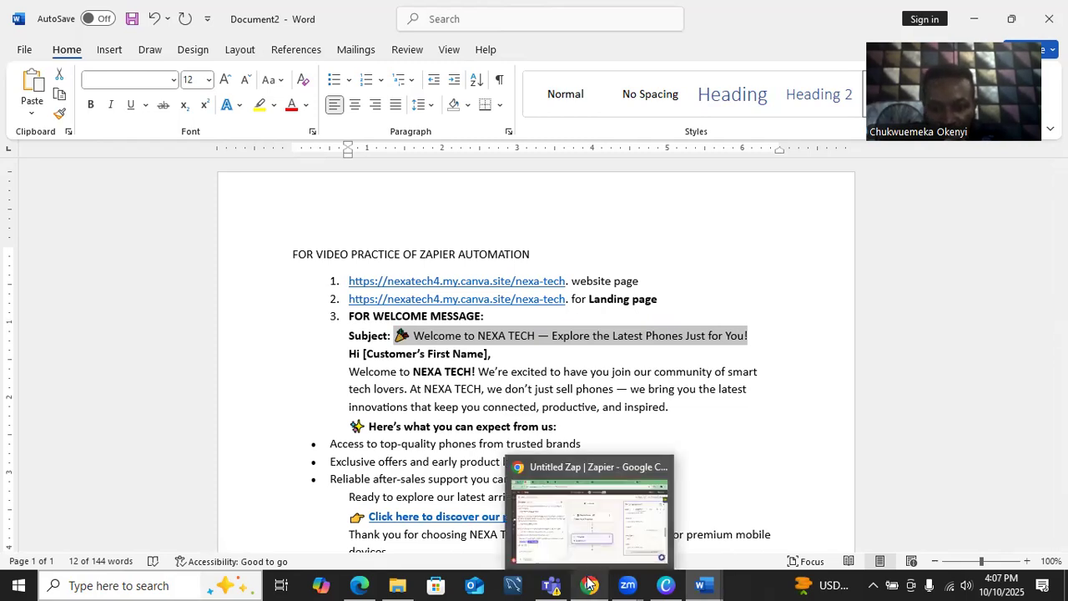
{"action": "left_click", "coordinate": [586, 528]}
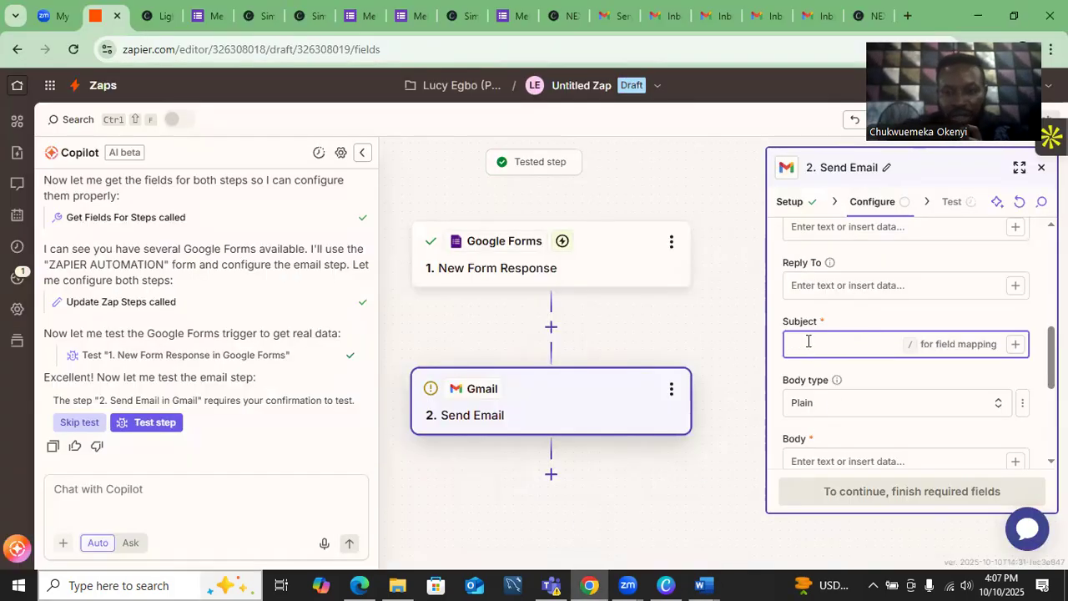
- Paste 'Welcome to NEXA TECH — Explore the Latest Phones Just for You!' into the Subject field
{"action": "key", "text": "ctrl+v"}
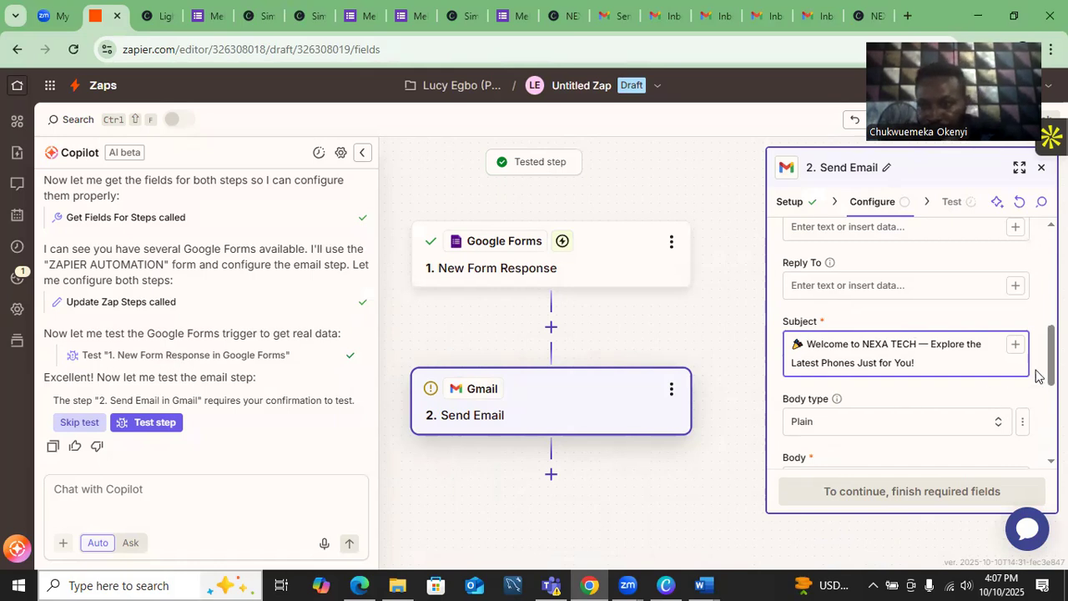
{"action": "scroll", "coordinate": [905, 351], "scroll_direction": "down", "scroll_amount": 2}
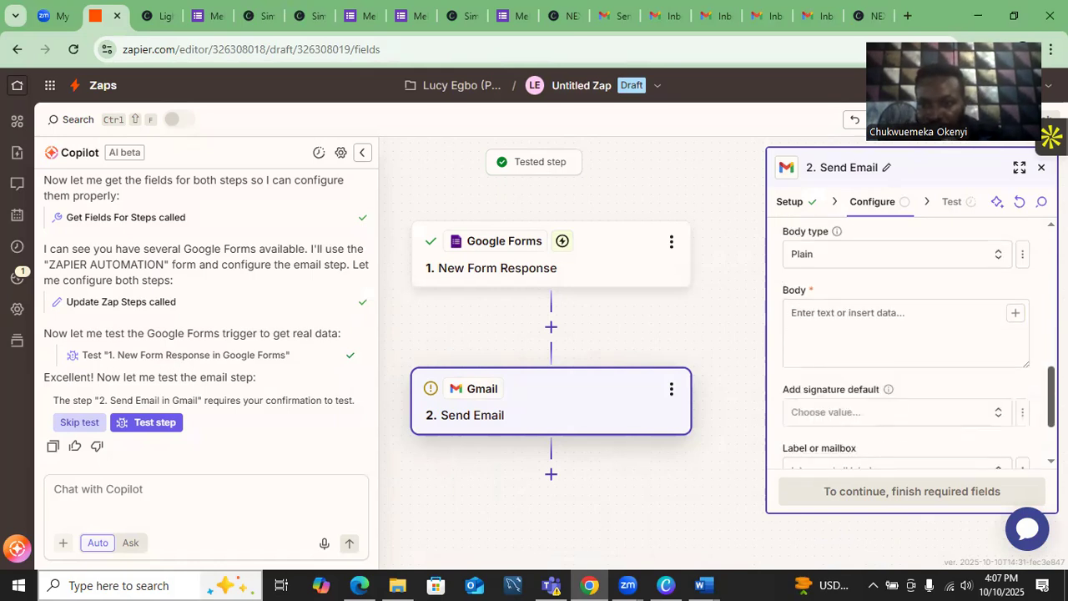
{"action": "left_click", "coordinate": [865, 315]}
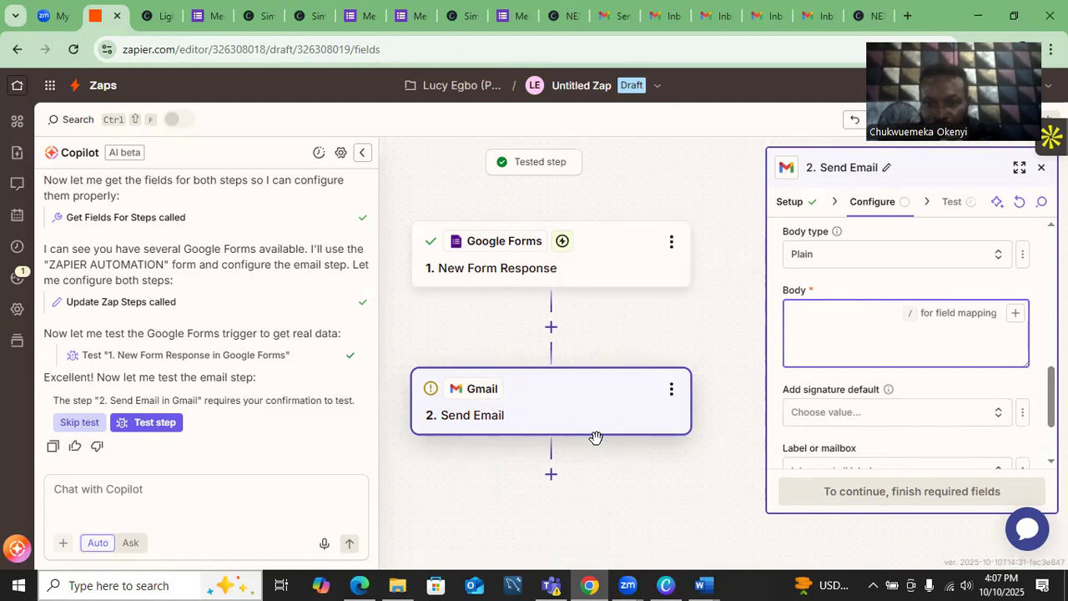
- Copy the message from 'Hi [Customer's First Name],' through the Simply Shopping @ NEXA TECH sign-off
{"action": "mouse_move", "coordinate": [701, 582]}
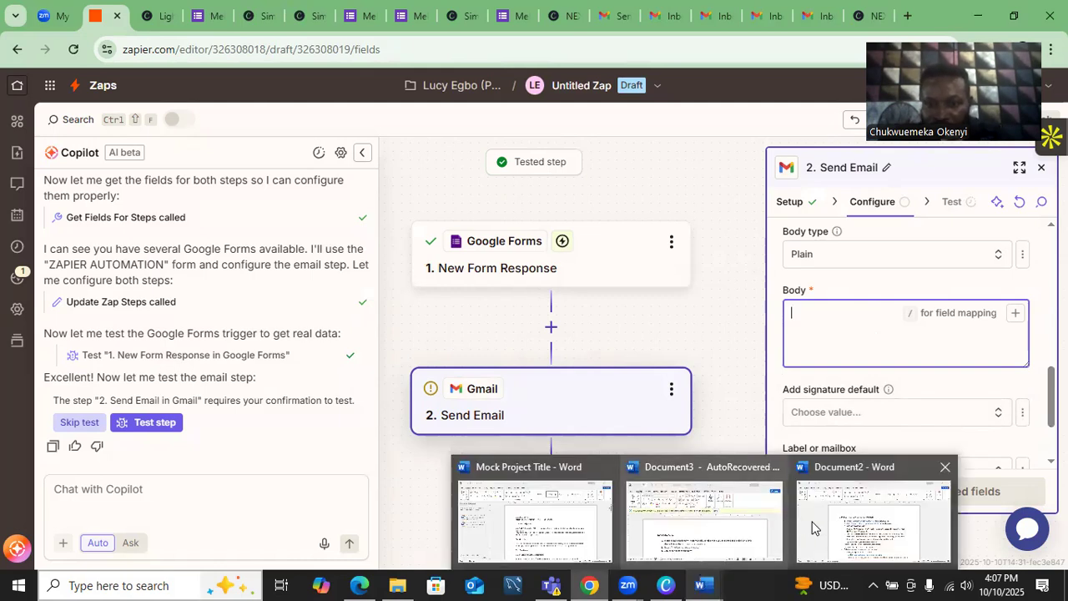
{"action": "left_click", "coordinate": [865, 546]}
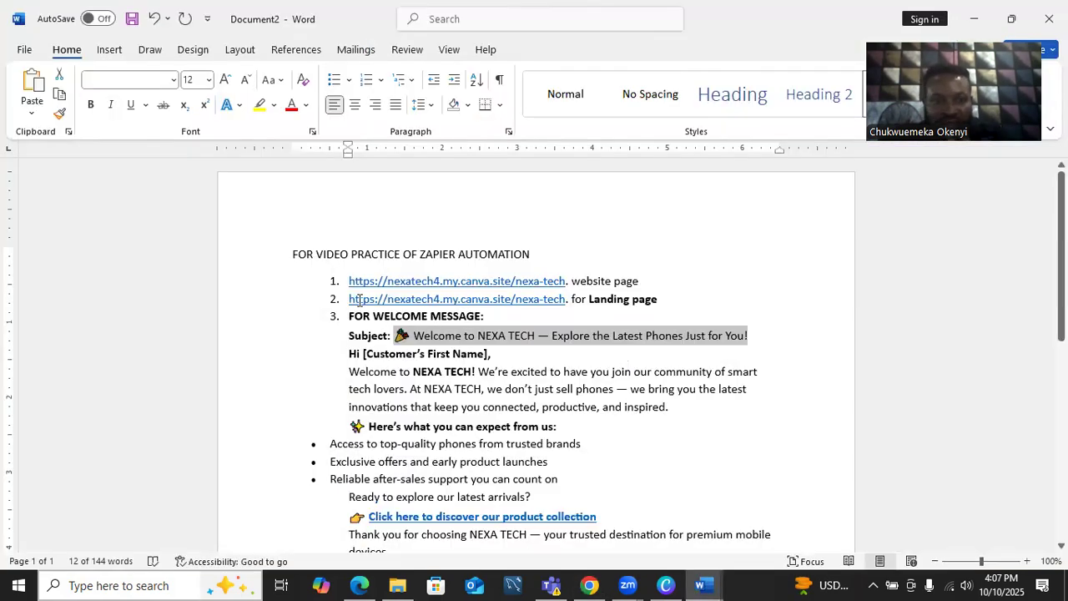
{"action": "left_click_drag", "start_coordinate": [350, 350], "coordinate": [434, 547]}
{"action": "key", "text": "shift+Down"}
{"action": "key", "text": "shift+Up"}
{"action": "key", "text": "shift+Down"}
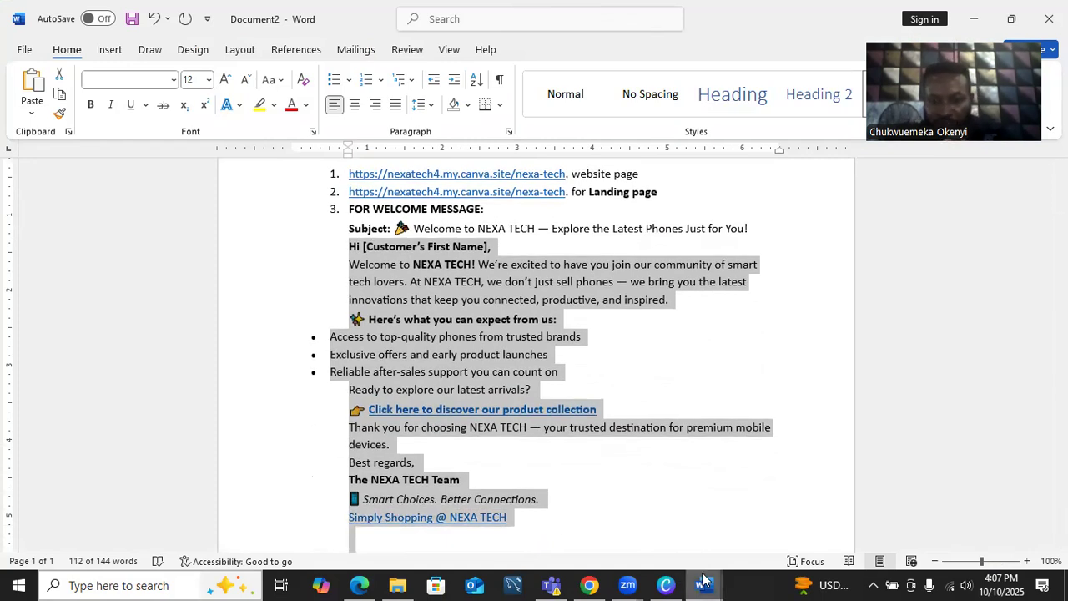
{"action": "mouse_move", "coordinate": [705, 579]}
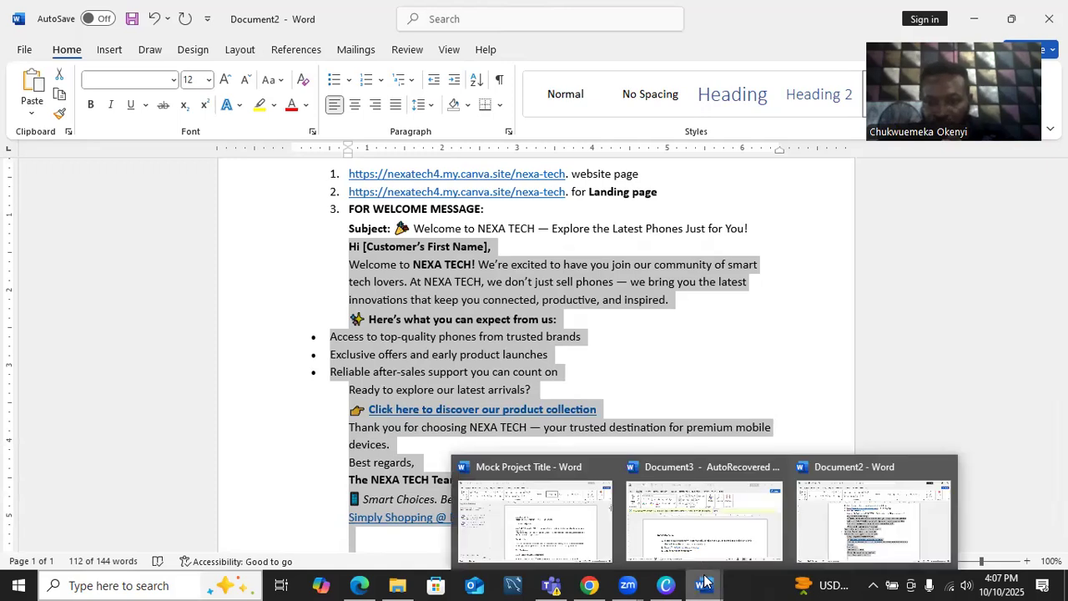
{"action": "mouse_move", "coordinate": [628, 583]}
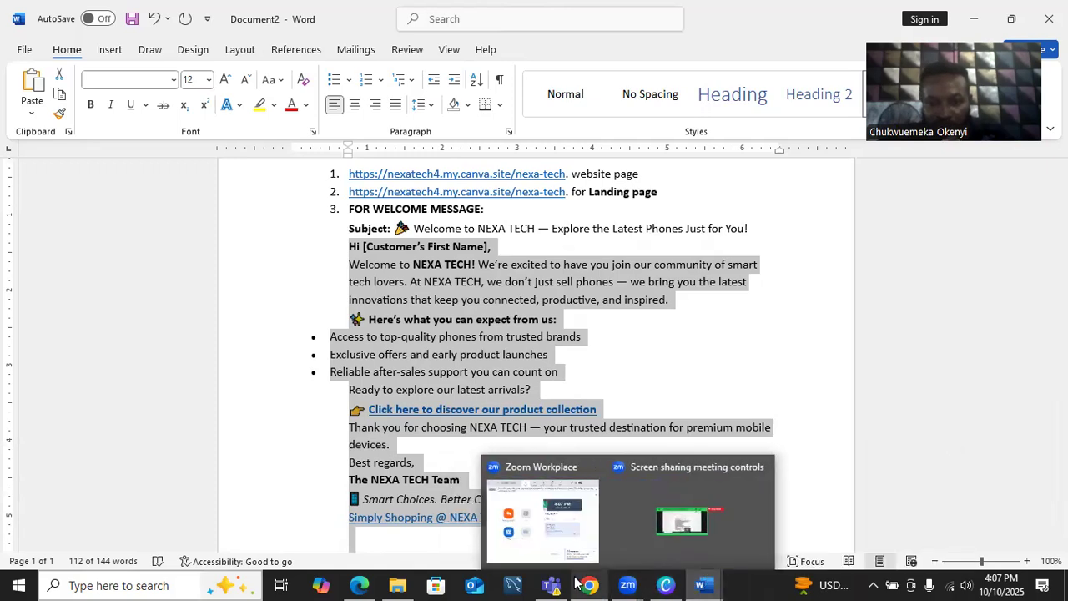
{"action": "mouse_move", "coordinate": [592, 581]}
{"action": "left_click", "coordinate": [606, 547]}
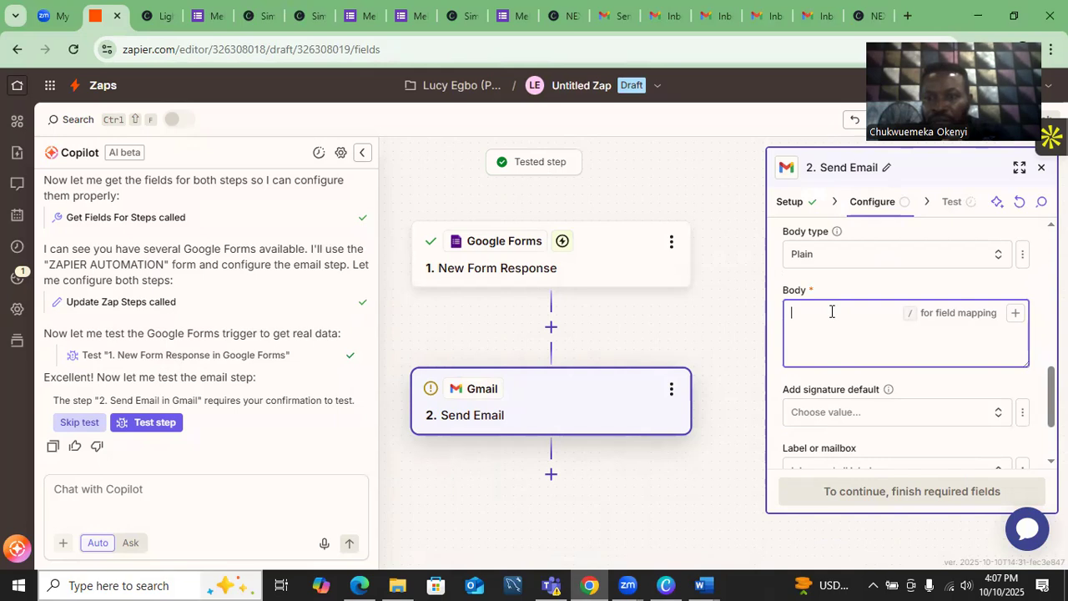
- Paste the welcome message into Body, replacing [Customer's First Name] with the First Name field
{"action": "key", "text": "ctrl+v"}
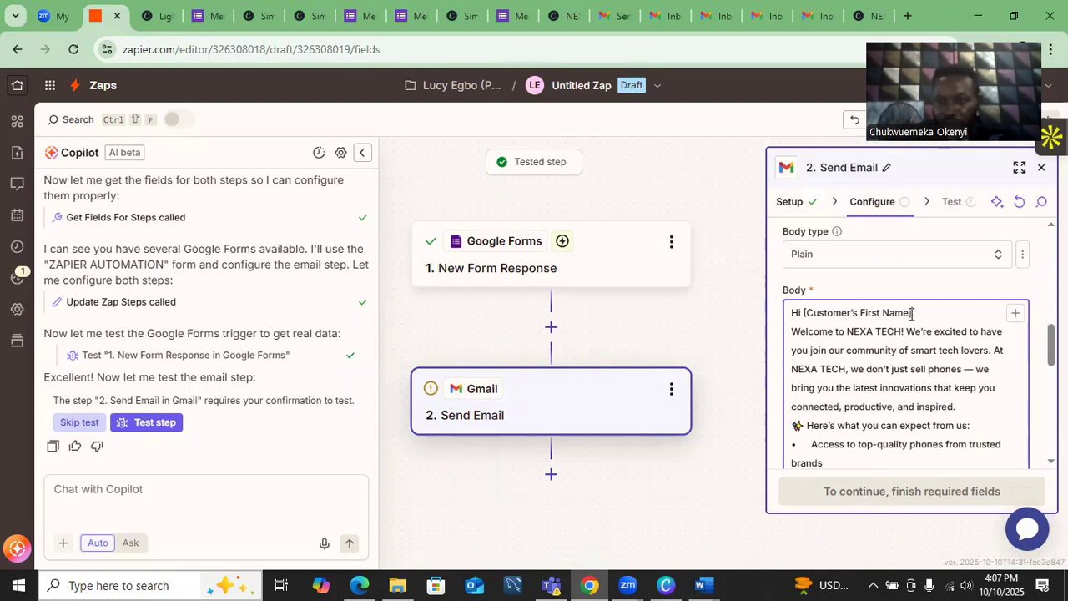
{"action": "key", "text": "BackSpace"}
{"action": "key", "text": "BackSpace"}
{"action": "key", "text": "BackSpace"}
{"action": "key", "text": "BackSpace"}
{"action": "key", "text": "BackSpace"}
{"action": "key", "text": "BackSpace"}
{"action": "key", "text": "BackSpace"}
{"action": "key", "text": "BackSpace"}
{"action": "key", "text": "BackSpace"}
{"action": "key", "text": "BackSpace"}
{"action": "key", "text": "BackSpace"}
{"action": "key", "text": "BackSpace"}
{"action": "key", "text": "BackSpace"}
{"action": "key", "text": "BackSpace"}
{"action": "key", "text": "BackSpace"}
{"action": "key", "text": "BackSpace"}
{"action": "key", "text": "BackSpace"}
{"action": "key", "text": "BackSpace"}
{"action": "key", "text": "BackSpace"}
{"action": "key", "text": "BackSpace"}
{"action": "key", "text": "BackSpace"}
{"action": "key", "text": "BackSpace"}
{"action": "key", "text": "BackSpace"}
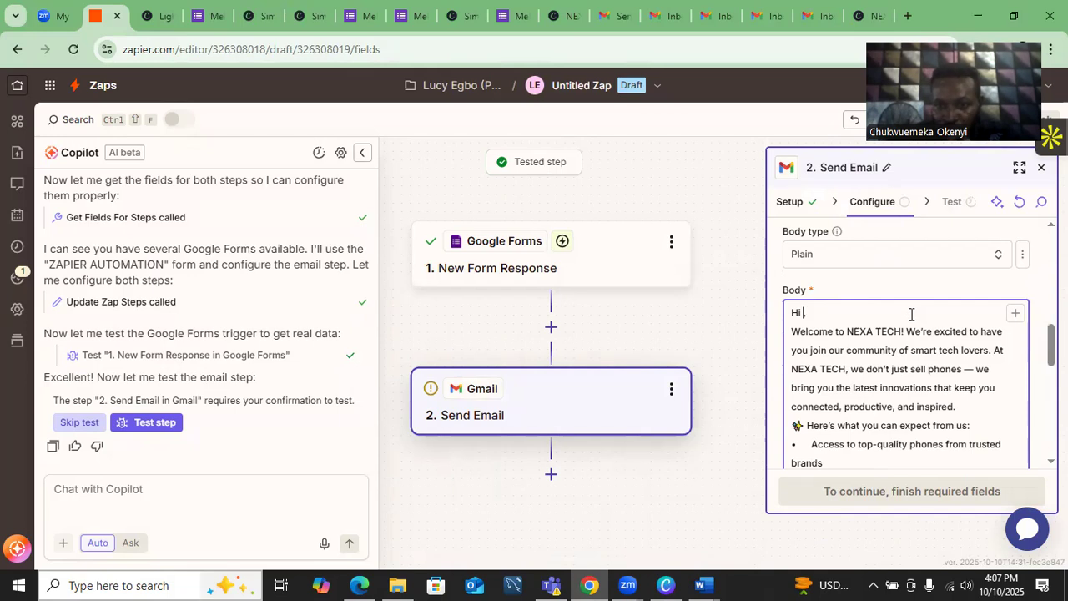
{"action": "left_click", "coordinate": [1016, 316]}
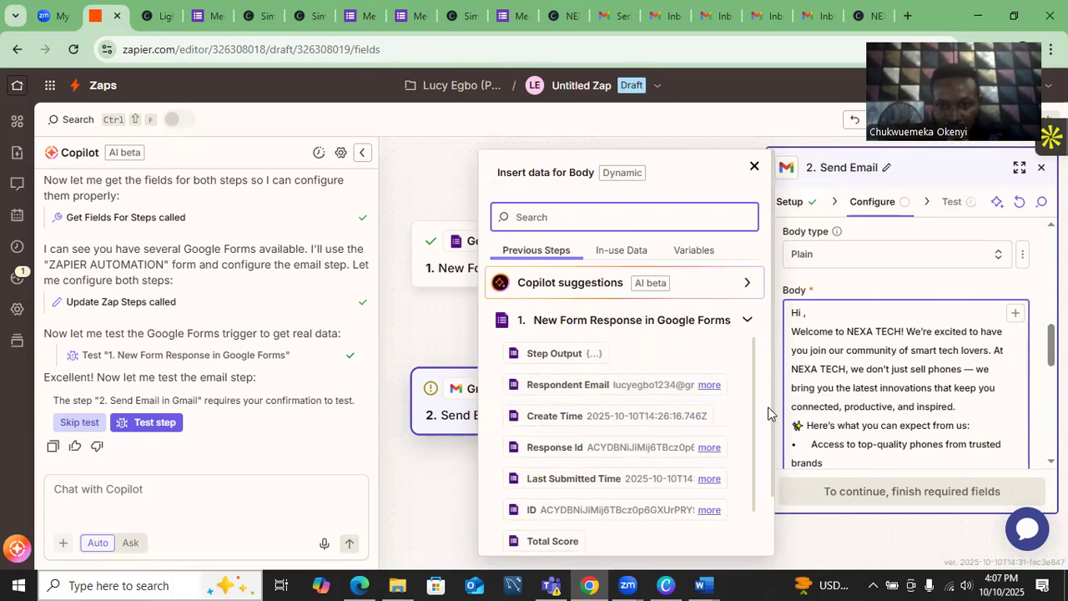
{"action": "scroll", "coordinate": [753, 404], "scroll_direction": "down", "scroll_amount": 2}
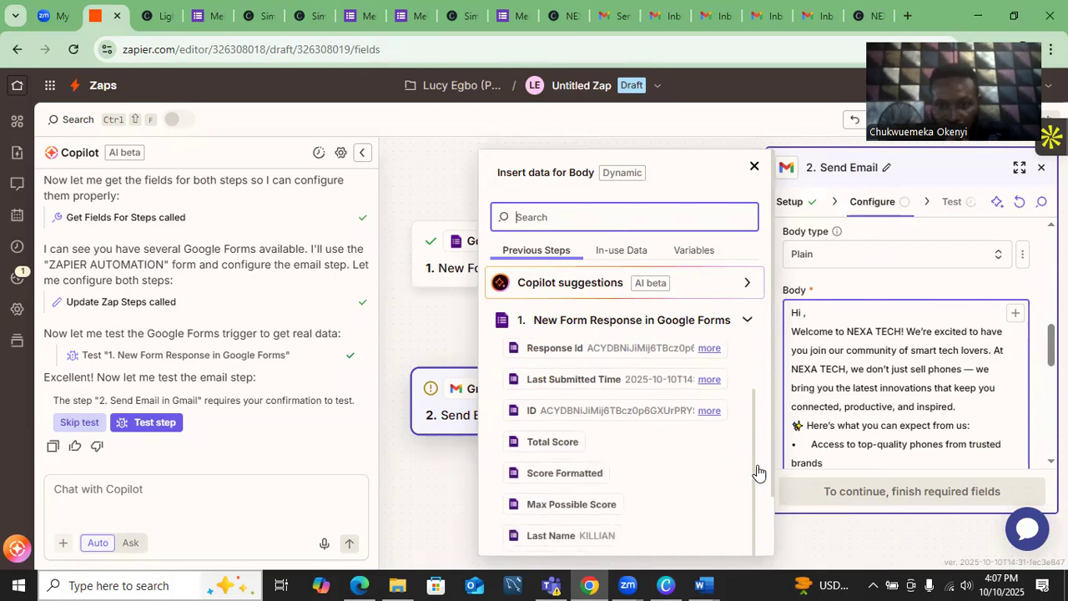
{"action": "left_click", "coordinate": [547, 217]}
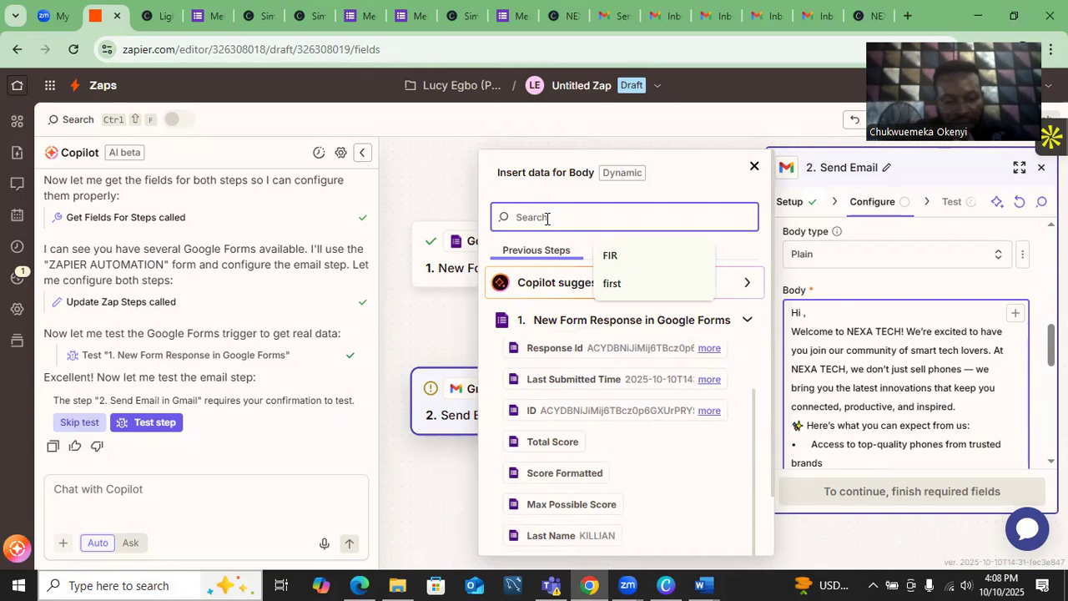
{"action": "type", "text": "firs"}
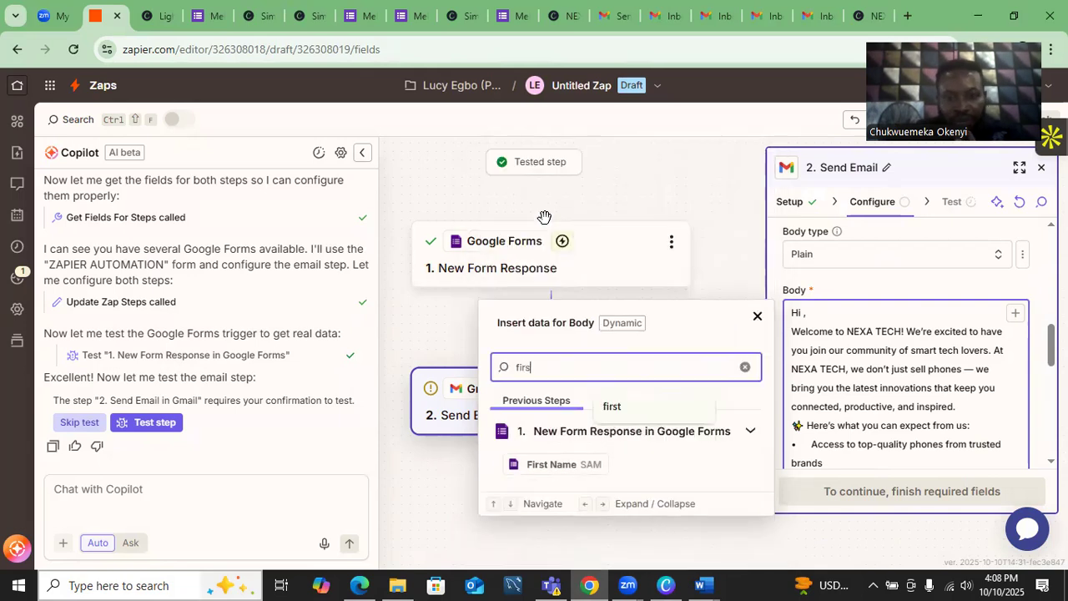
{"action": "left_click", "coordinate": [556, 464]}
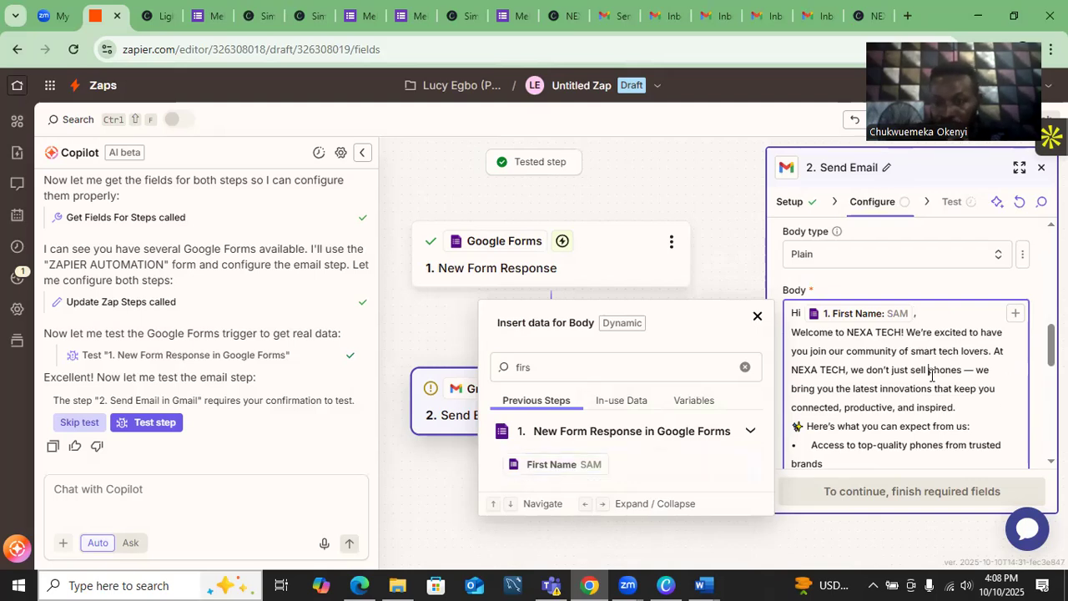
- Select the Simply Shopping @ NEXA TECH line in the email body
{"action": "scroll", "coordinate": [933, 375], "scroll_direction": "down", "scroll_amount": 5}
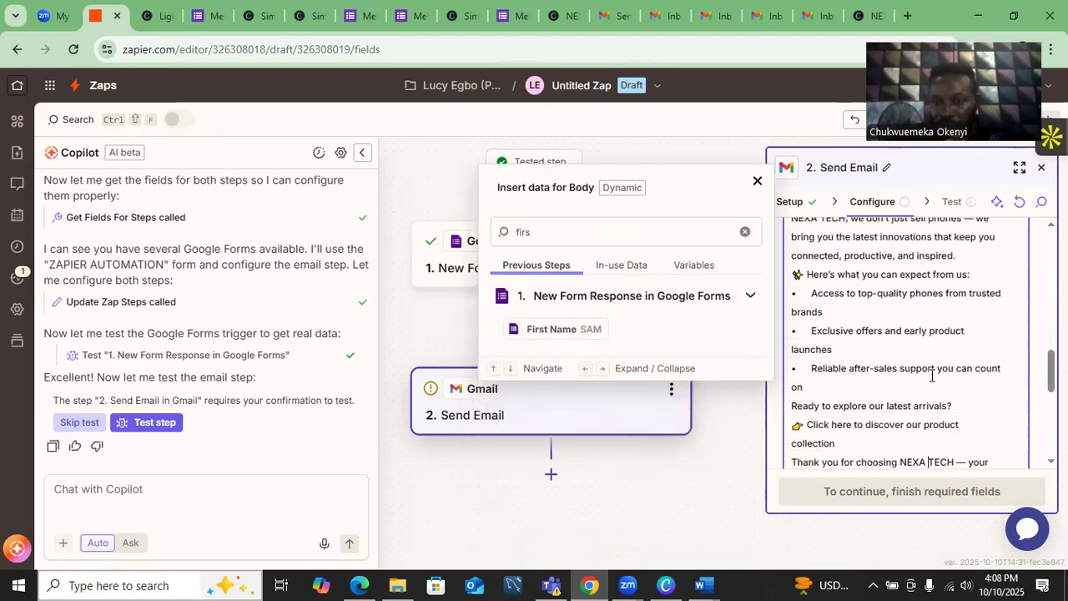
{"action": "scroll", "coordinate": [933, 376], "scroll_direction": "down", "scroll_amount": 2}
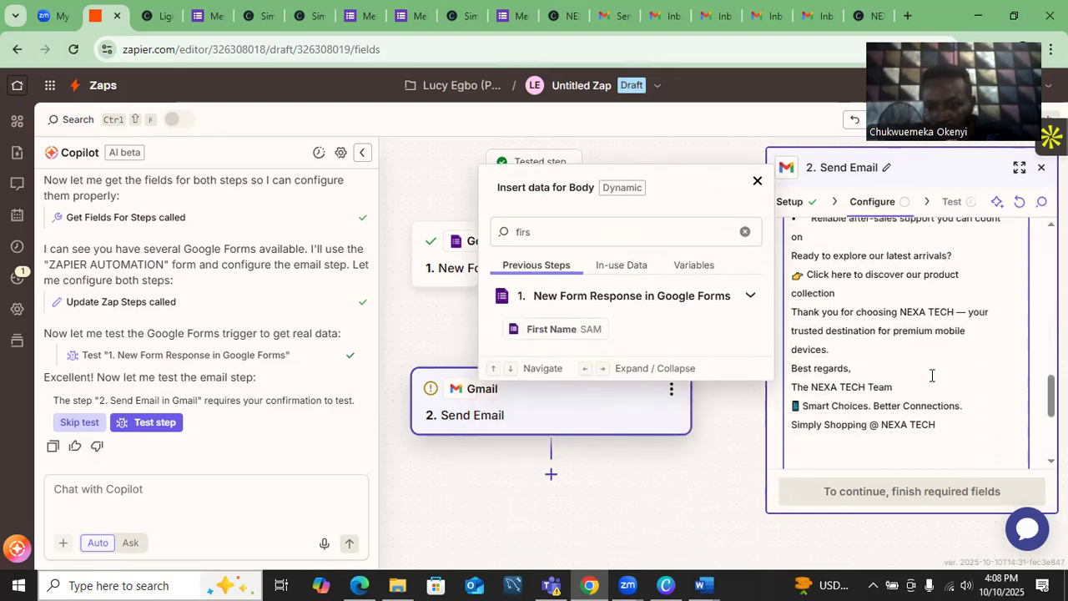
{"action": "left_click_drag", "start_coordinate": [936, 426], "coordinate": [793, 427]}
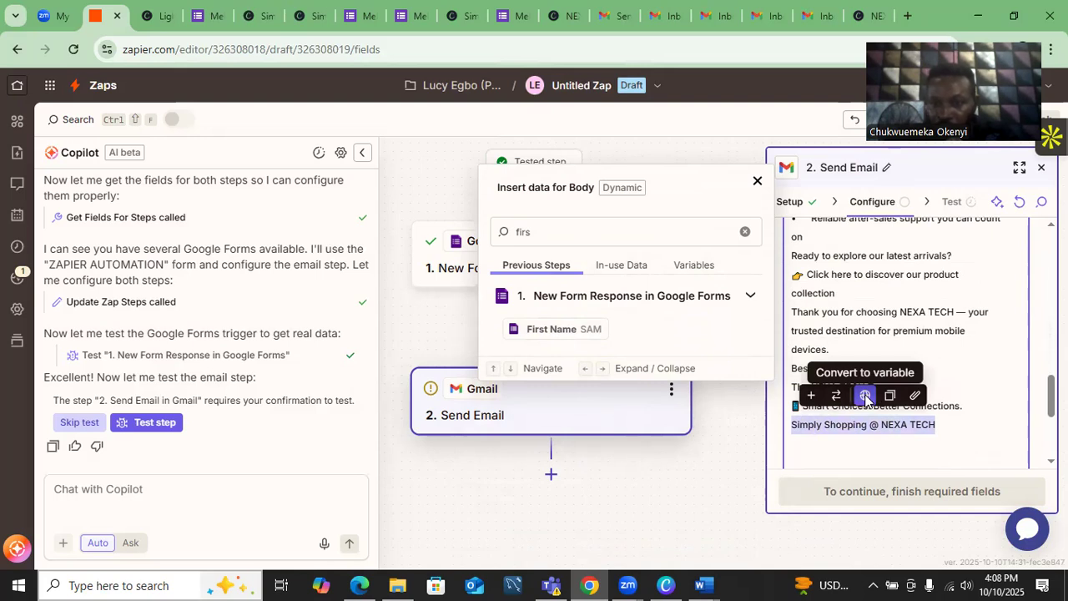
- Convert the selected line to a variable named 'Website: NEXA TECH' and clear its value
{"action": "left_click", "coordinate": [866, 398]}
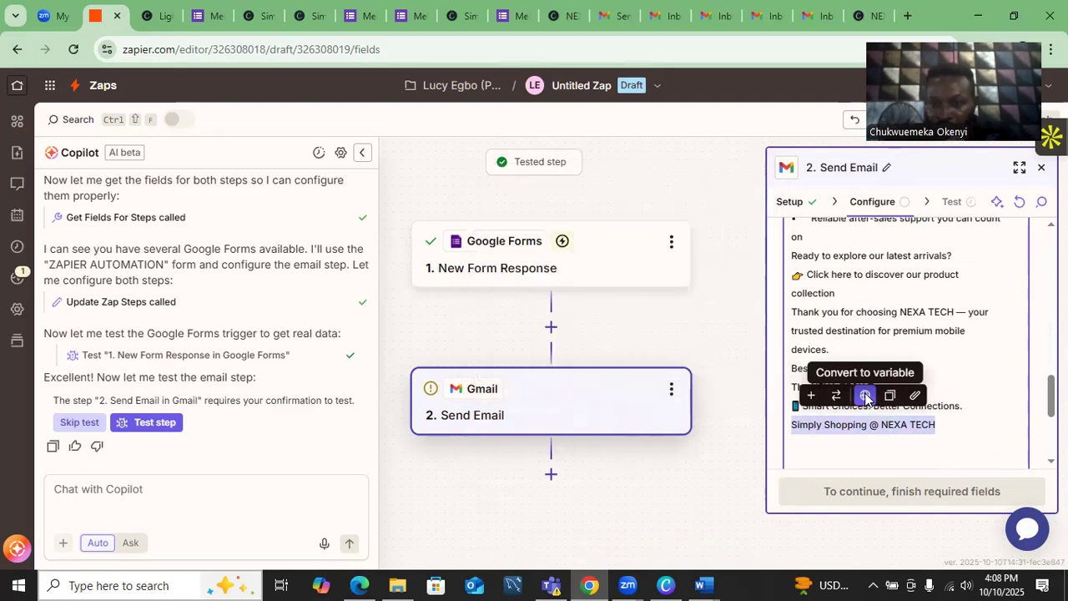
{"action": "left_click", "coordinate": [865, 396]}
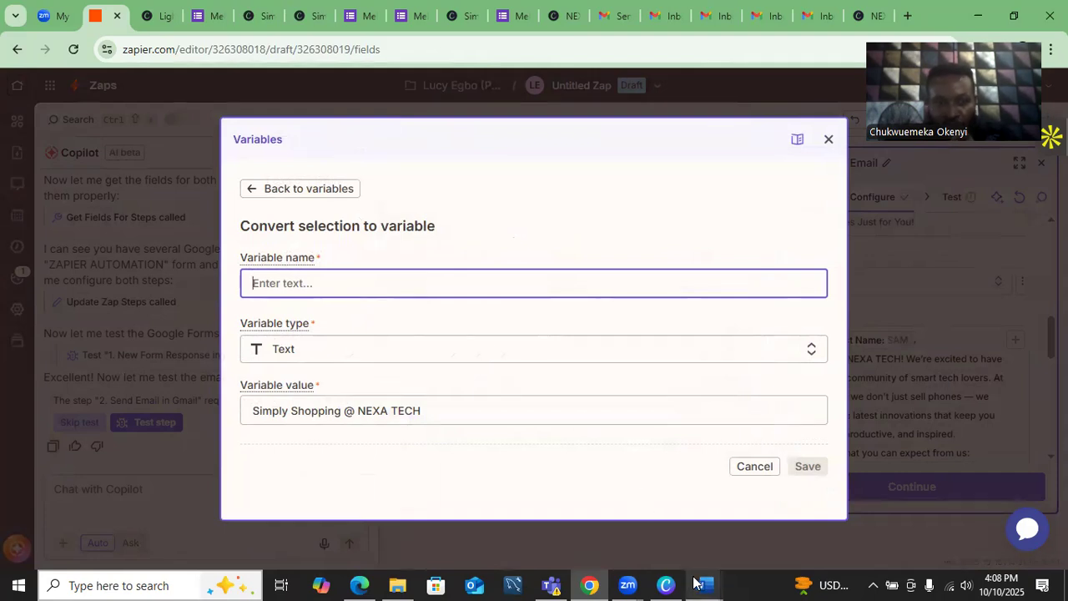
{"action": "left_click", "coordinate": [349, 287]}
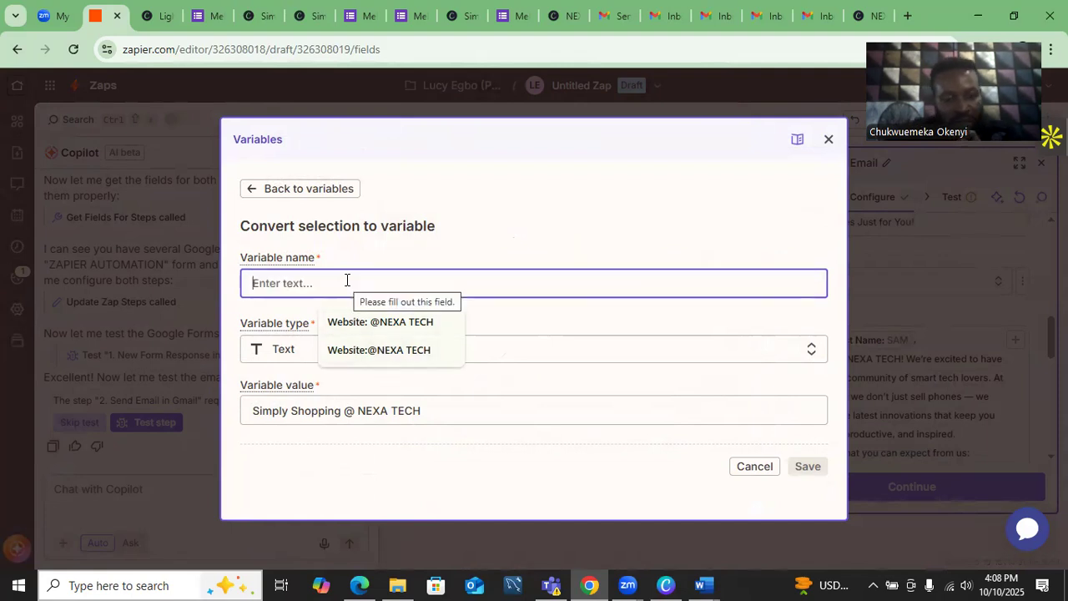
{"action": "type", "text": "Website"}
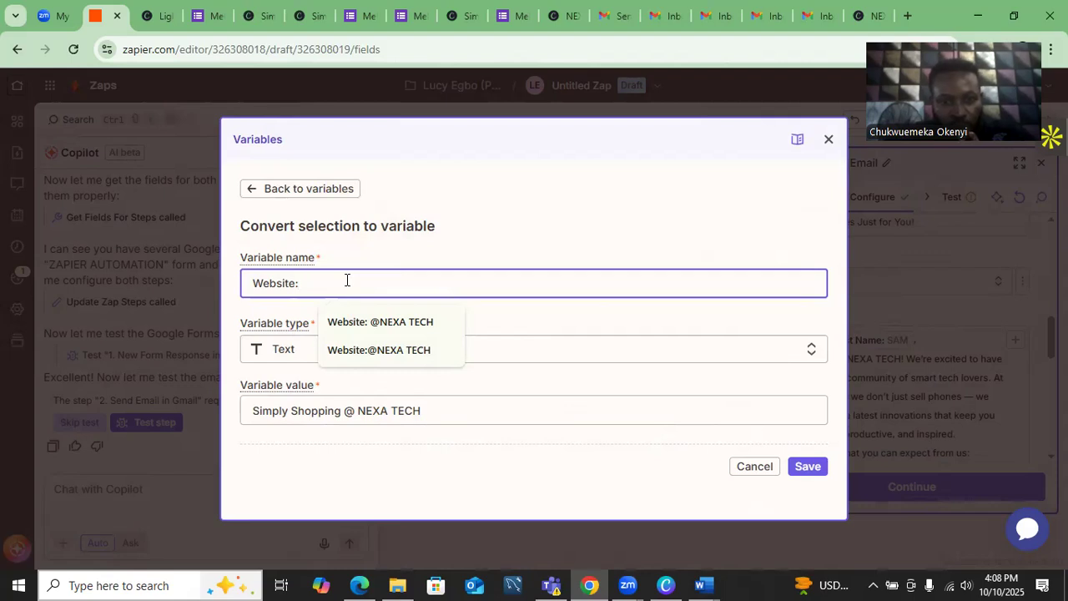
{"action": "type", "text": ": "}
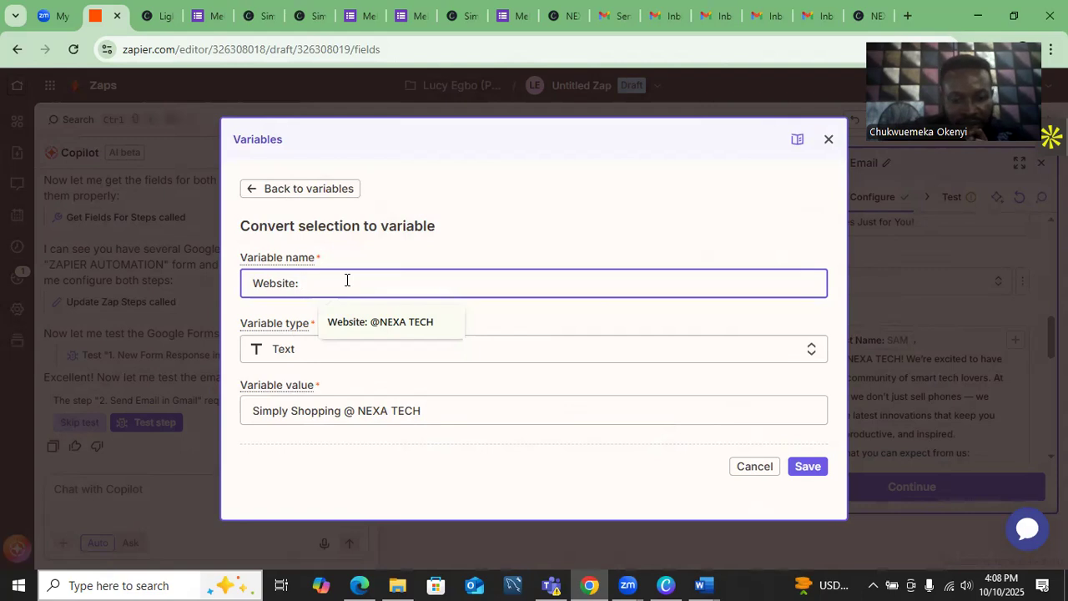
{"action": "type", "text": "NEXA TECH"}
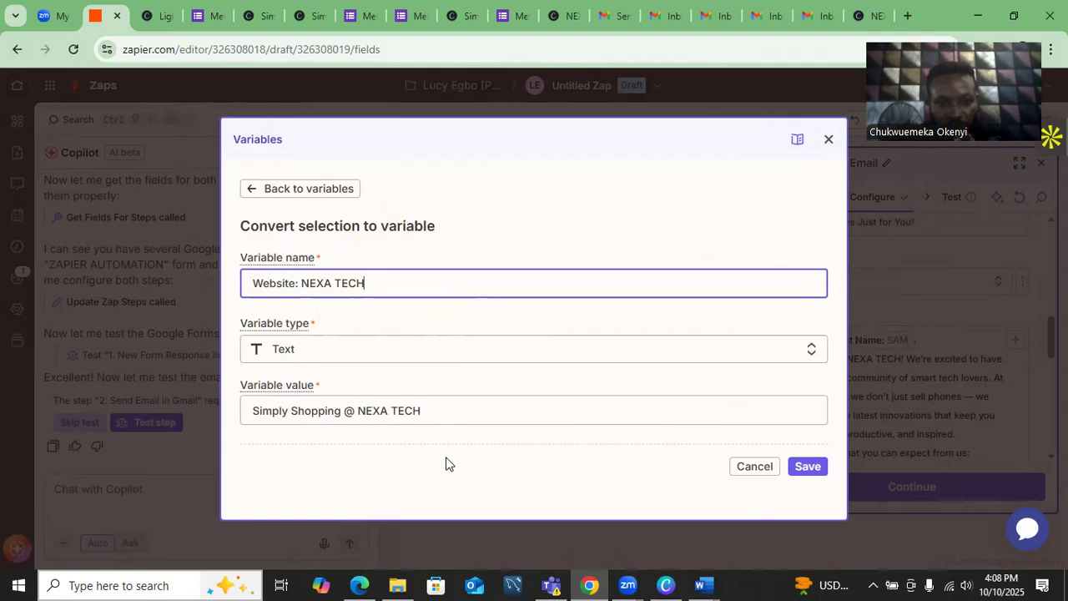
{"action": "left_click", "coordinate": [442, 415]}
{"action": "key", "text": "BackSpace"}
{"action": "key", "text": "BackSpace"}
{"action": "key", "text": "BackSpace"}
{"action": "key", "text": "BackSpace"}
{"action": "key", "text": "BackSpace"}
{"action": "key", "text": "BackSpace"}
{"action": "key", "text": "BackSpace"}
{"action": "key", "text": "BackSpace"}
{"action": "key", "text": "BackSpace"}
{"action": "key", "text": "BackSpace"}
{"action": "key", "text": "BackSpace"}
{"action": "key", "text": "BackSpace"}
{"action": "key", "text": "BackSpace"}
{"action": "key", "text": "BackSpace"}
{"action": "key", "text": "BackSpace"}
{"action": "key", "text": "BackSpace"}
{"action": "key", "text": "BackSpace"}
{"action": "key", "text": "BackSpace"}
{"action": "key", "text": "BackSpace"}
{"action": "key", "text": "BackSpace"}
{"action": "key", "text": "BackSpace"}
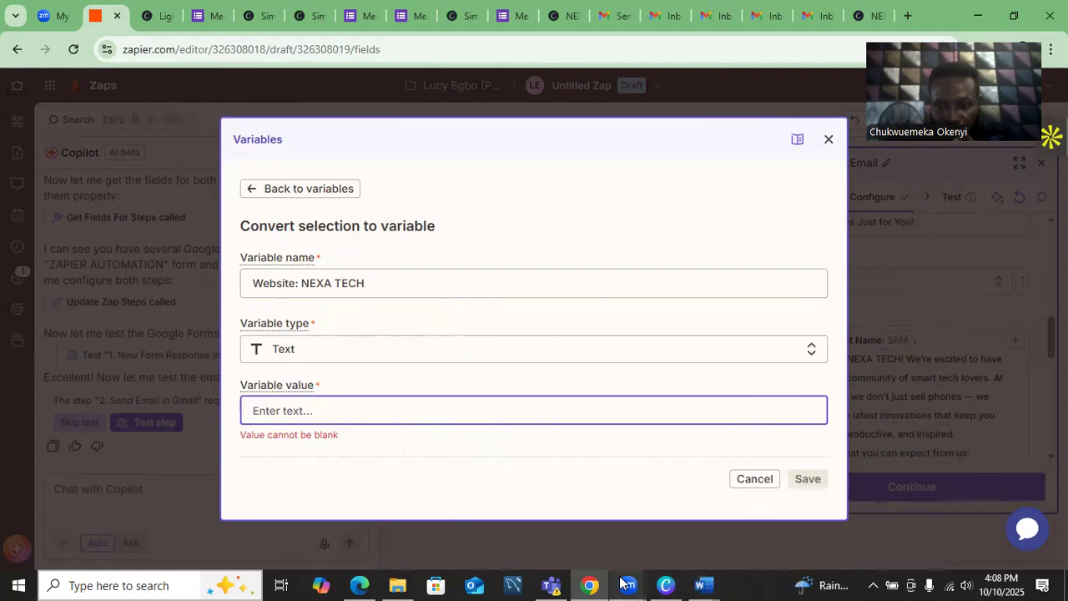
- Copy the landing page URL from numbered line 2 of the Word notes
{"action": "mouse_move", "coordinate": [710, 582]}
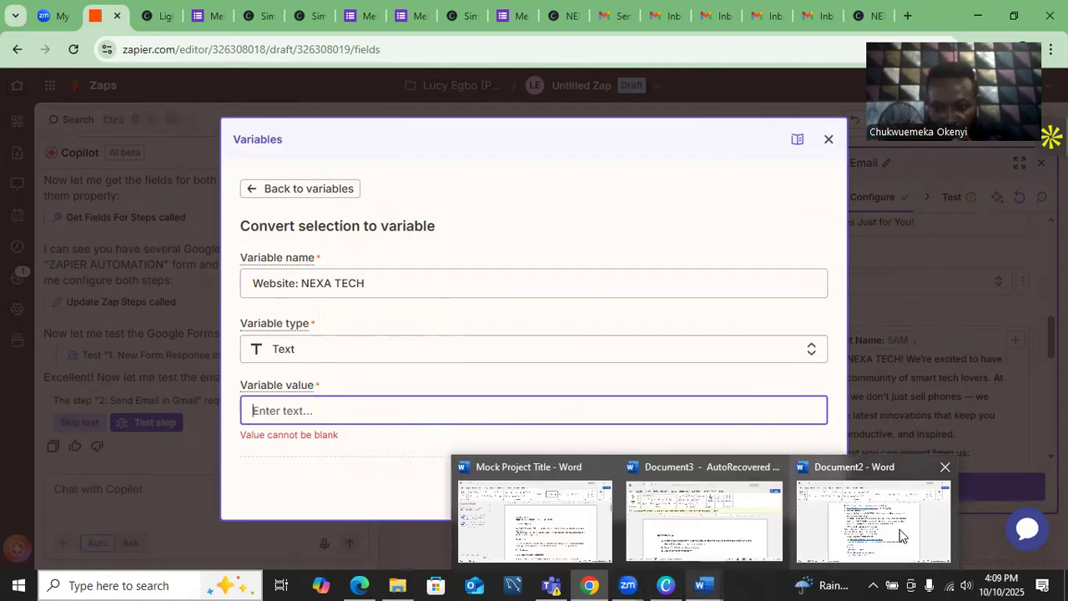
{"action": "left_click", "coordinate": [899, 531]}
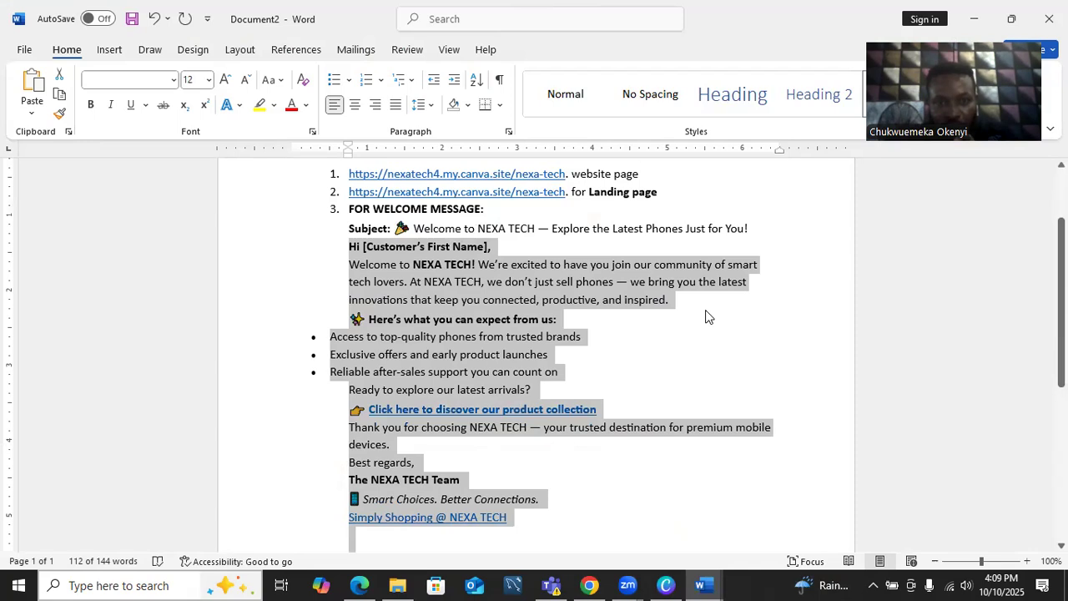
{"action": "left_click", "coordinate": [565, 191]}
{"action": "key", "text": "shift+Left"}
{"action": "key", "text": "shift+Left"}
{"action": "key", "text": "shift+Left"}
{"action": "key", "text": "shift+Left"}
{"action": "key", "text": "shift+Left"}
{"action": "key", "text": "shift+Left"}
{"action": "key", "text": "shift+Left"}
{"action": "key", "text": "shift+Left"}
{"action": "key", "text": "shift+Left"}
{"action": "key", "text": "shift+Left"}
{"action": "key", "text": "shift+Left"}
{"action": "key", "text": "shift+Left"}
{"action": "key", "text": "shift+Left"}
{"action": "key", "text": "shift+Left"}
{"action": "key", "text": "shift+Left"}
{"action": "key", "text": "shift+Left"}
{"action": "key", "text": "shift+Left"}
{"action": "key", "text": "shift+Left"}
{"action": "key", "text": "shift+Left"}
{"action": "key", "text": "shift+Left"}
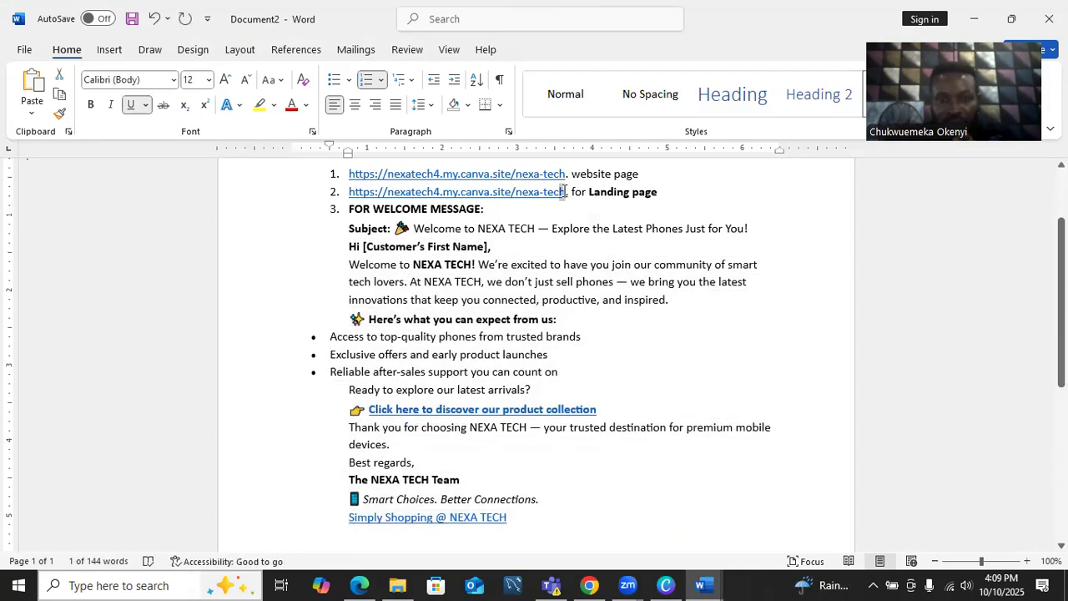
{"action": "key", "text": "shift+Left"}
{"action": "key", "text": "shift+Left"}
{"action": "key", "text": "shift+Left"}
{"action": "key", "text": "shift+Left"}
{"action": "key", "text": "shift+Left"}
{"action": "key", "text": "shift+Left"}
{"action": "key", "text": "shift+Left"}
{"action": "key", "text": "shift+Left"}
{"action": "key", "text": "shift+Left"}
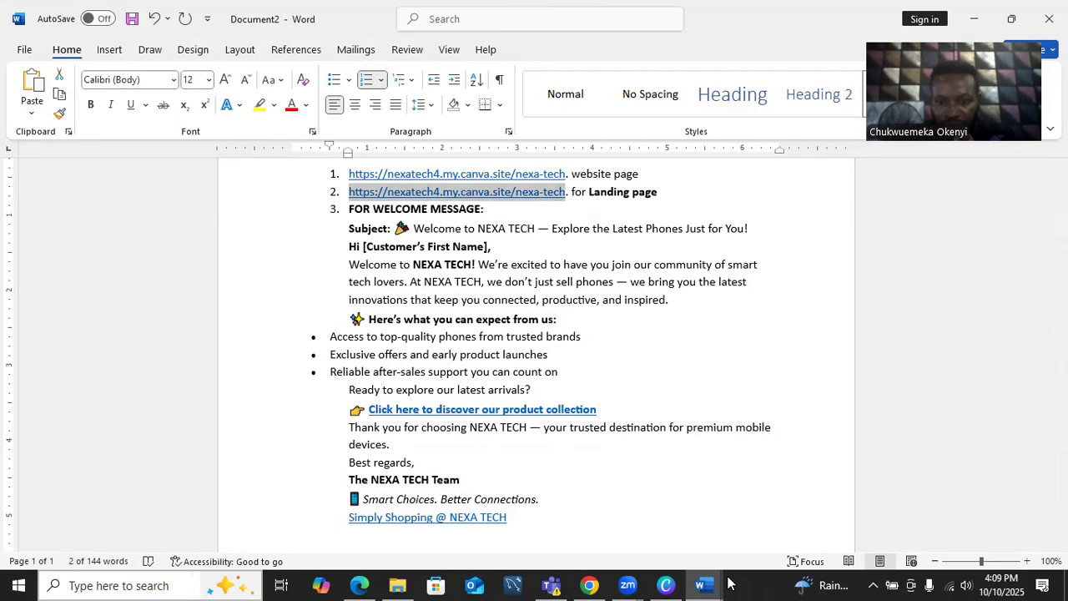
{"action": "mouse_move", "coordinate": [695, 583]}
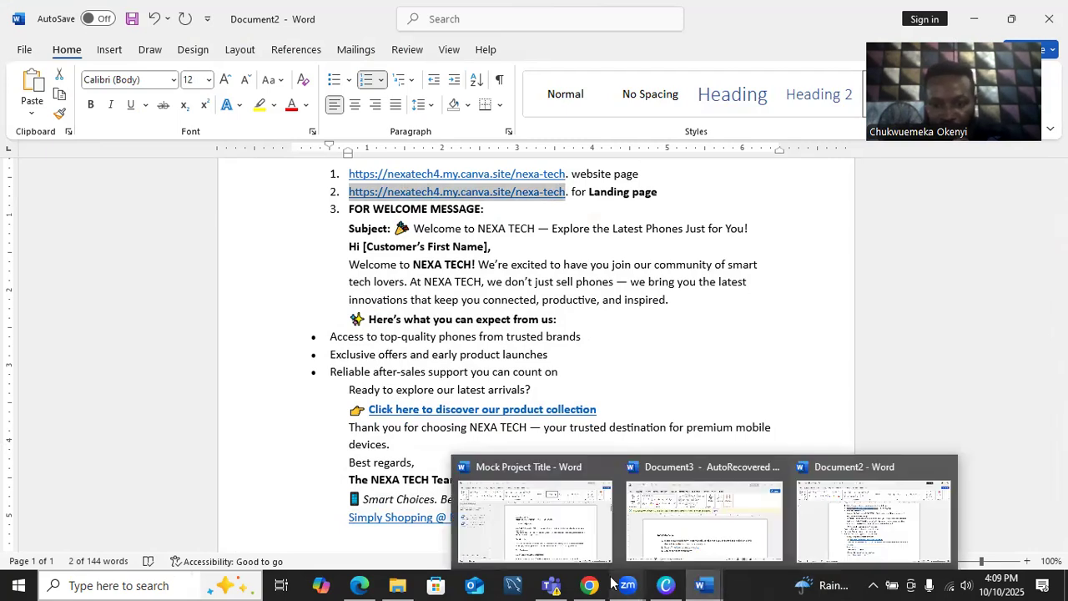
{"action": "mouse_move", "coordinate": [590, 585]}
{"action": "left_click", "coordinate": [586, 540]}
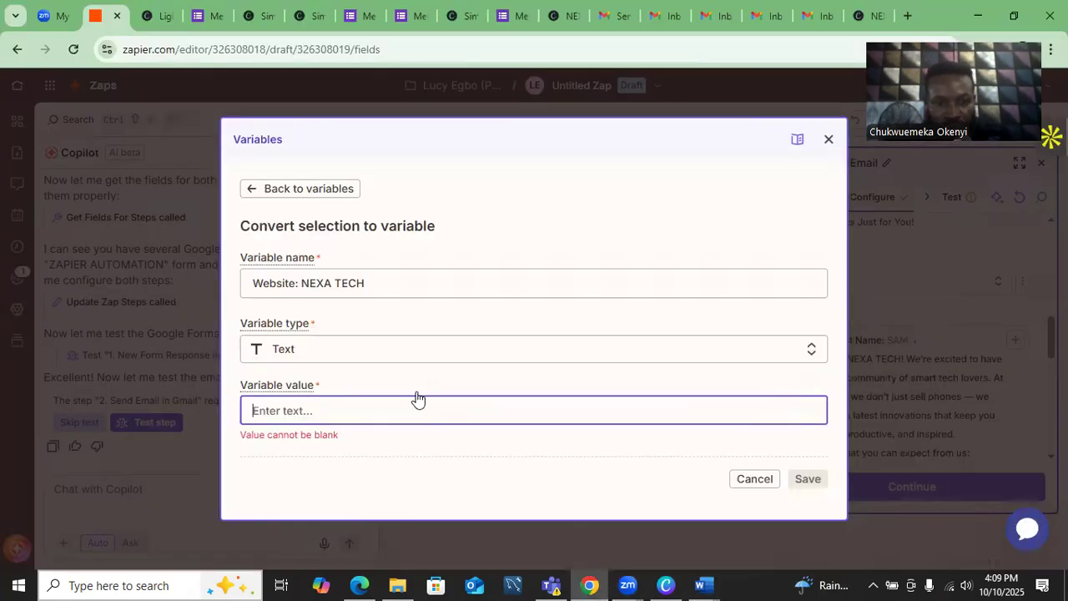
- Paste the landing page link as the Website: NEXA TECH variable value and save it
{"action": "left_click", "coordinate": [422, 407]}
{"action": "type", "text": "2.\thttps://nexatech4.my.canva.site/nexa-tech"}
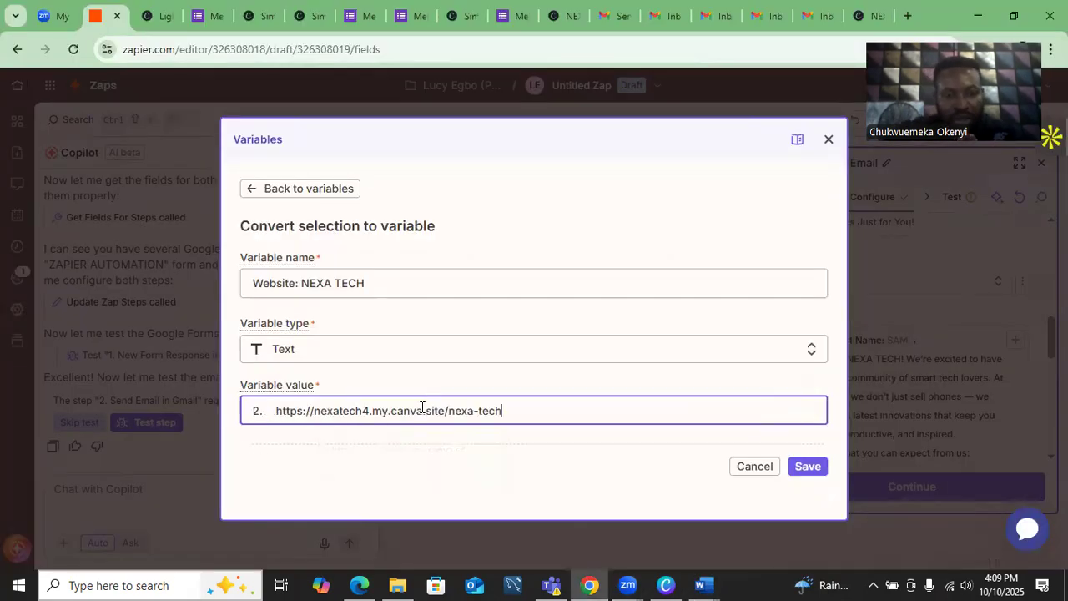
{"action": "left_click", "coordinate": [806, 468]}
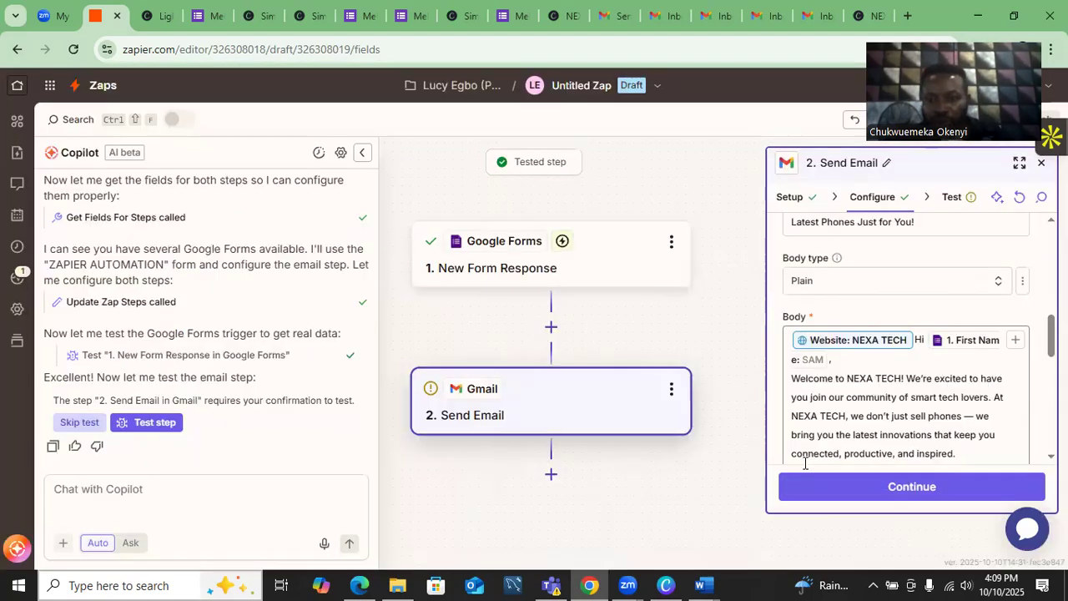
- Delete the stray Website: NEXA TECH tag from the start of the email body
{"action": "scroll", "coordinate": [907, 334], "scroll_direction": "down", "scroll_amount": 5}
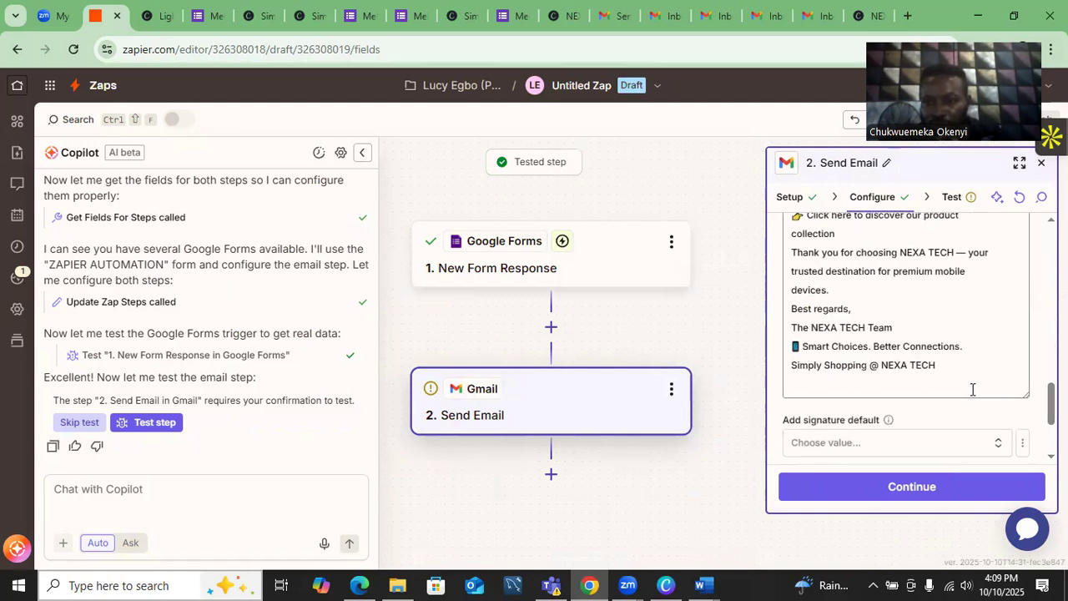
{"action": "scroll", "coordinate": [973, 387], "scroll_direction": "up", "scroll_amount": 5}
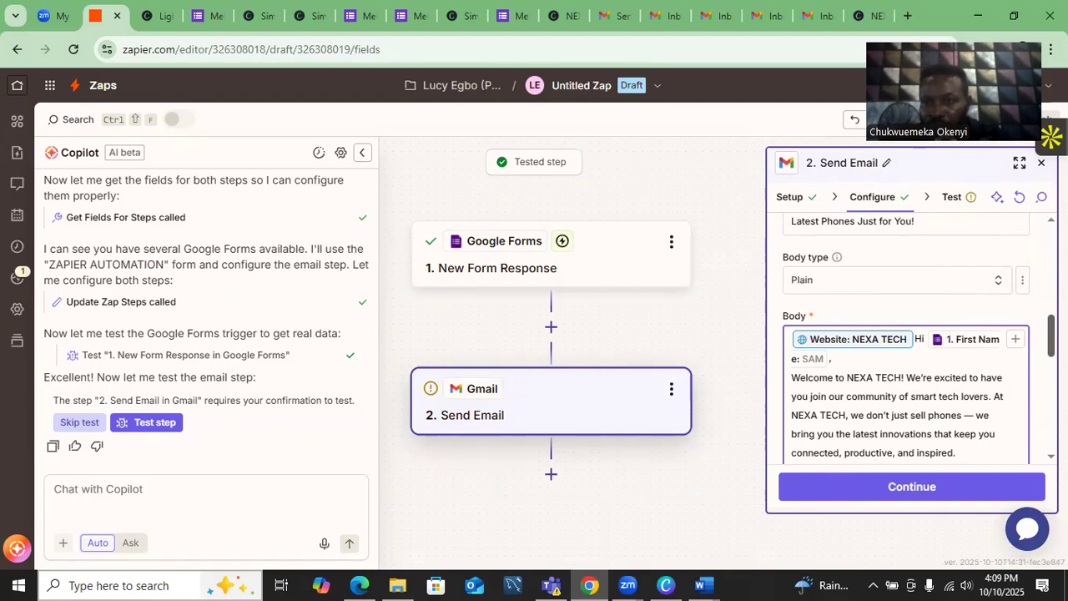
{"action": "mouse_move", "coordinate": [1052, 336]}
{"action": "left_mouse_down"}
{"action": "mouse_move", "coordinate": [1052, 425]}
{"action": "mouse_move", "coordinate": [1052, 310]}
{"action": "mouse_move", "coordinate": [1052, 336]}
{"action": "left_mouse_up"}
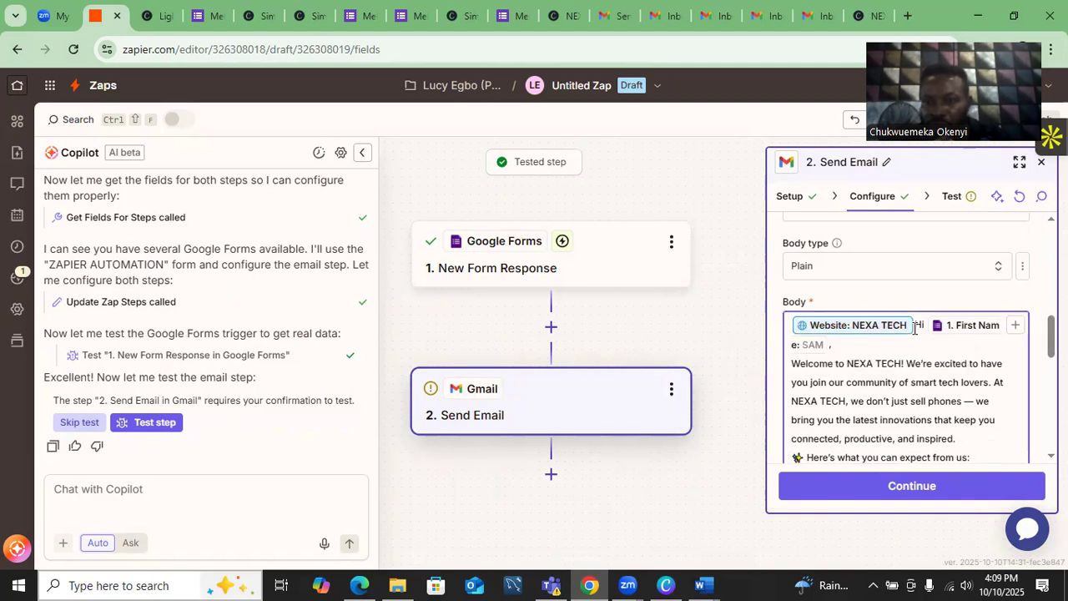
{"action": "key", "text": "BackSpace"}
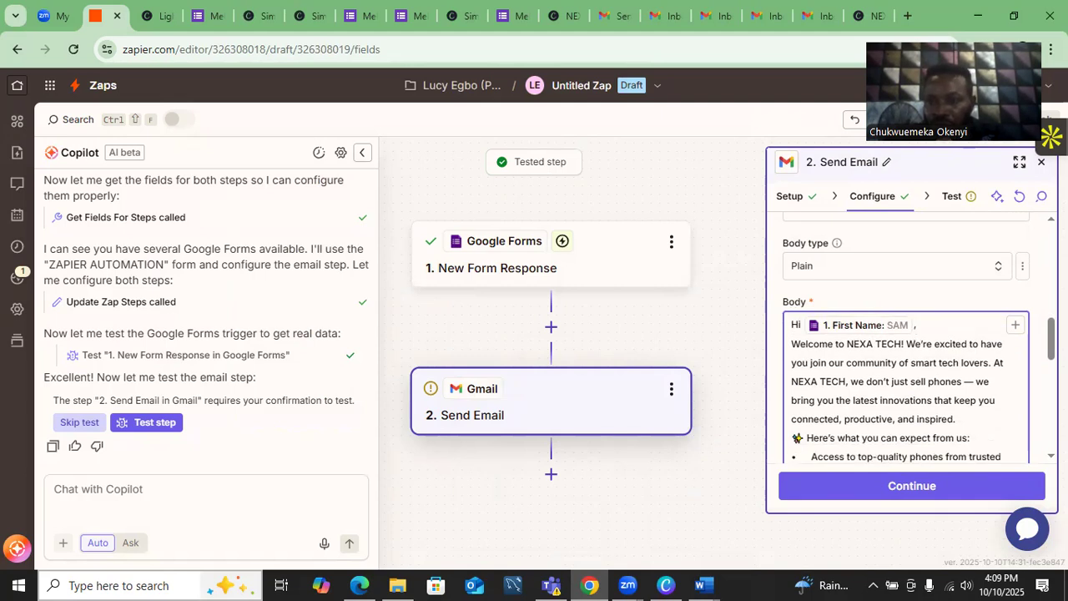
- Select the Simply Shopping @ NEXA TECH line and convert it to a variable
{"action": "scroll", "coordinate": [958, 361], "scroll_direction": "down", "scroll_amount": 5}
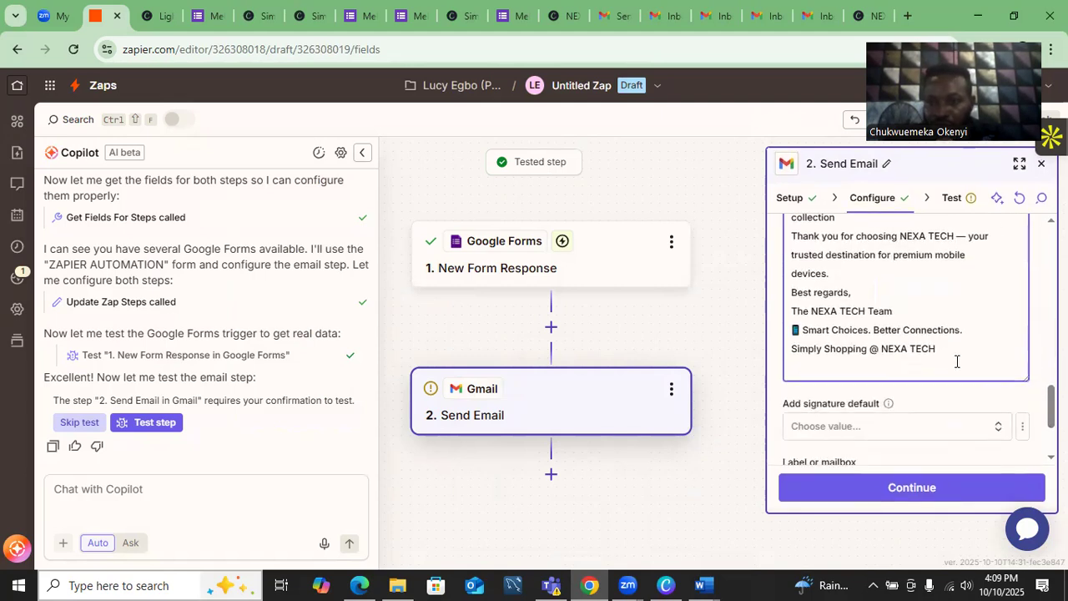
{"action": "left_click_drag", "start_coordinate": [938, 351], "coordinate": [830, 355]}
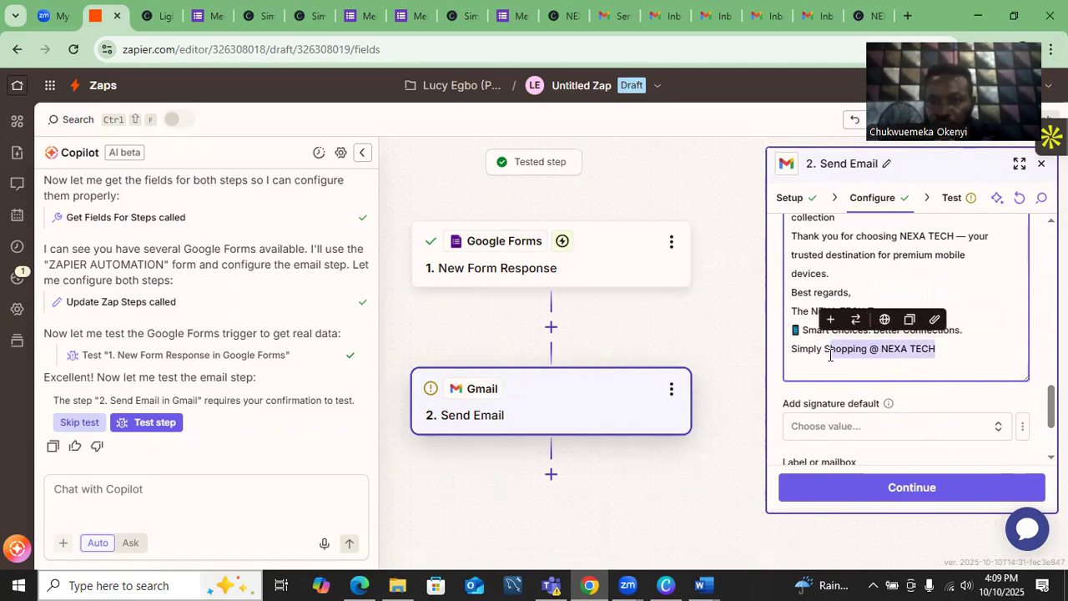
{"action": "left_click_drag", "start_coordinate": [940, 349], "coordinate": [795, 349]}
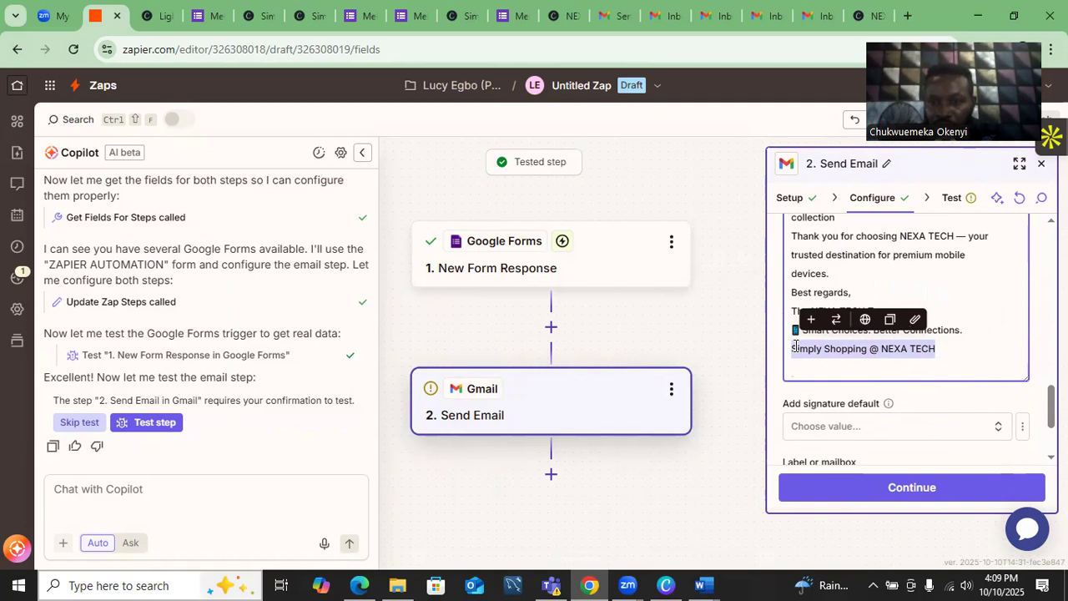
{"action": "left_click", "coordinate": [864, 321]}
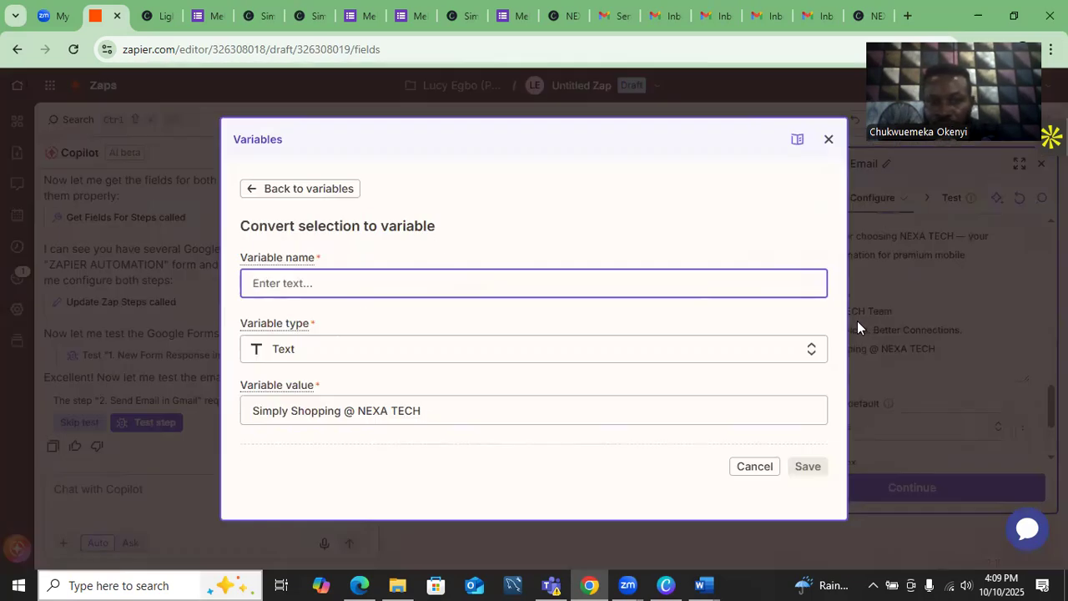
- Name the variable Website: NEXA TECH and replace its value with the landing page link
{"action": "left_click", "coordinate": [359, 285]}
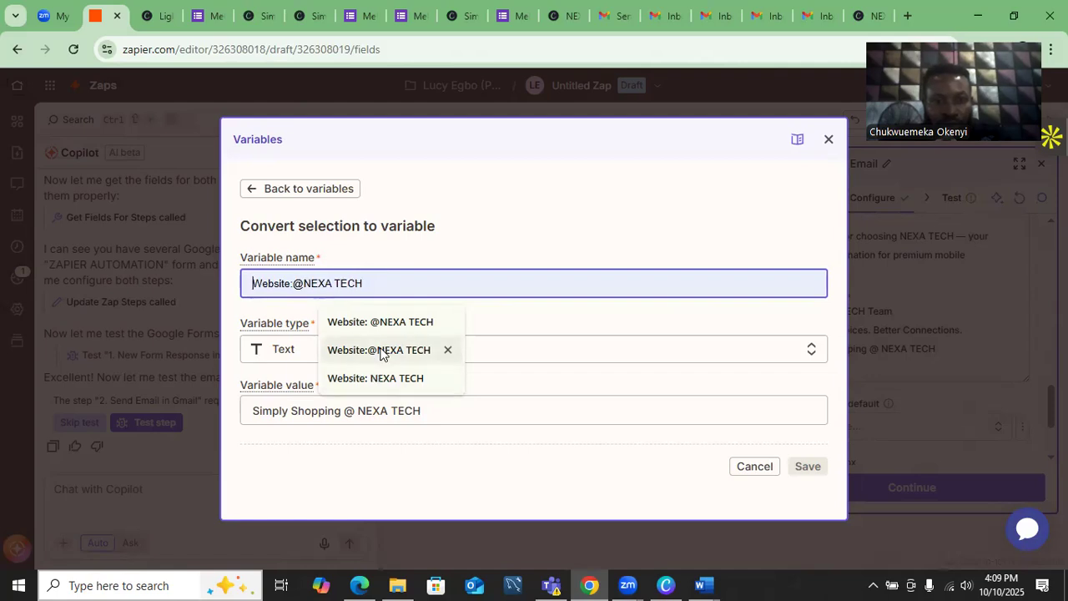
{"action": "left_click", "coordinate": [382, 377]}
{"action": "left_click", "coordinate": [454, 419]}
{"action": "key", "text": "BackSpace"}
{"action": "key", "text": "BackSpace"}
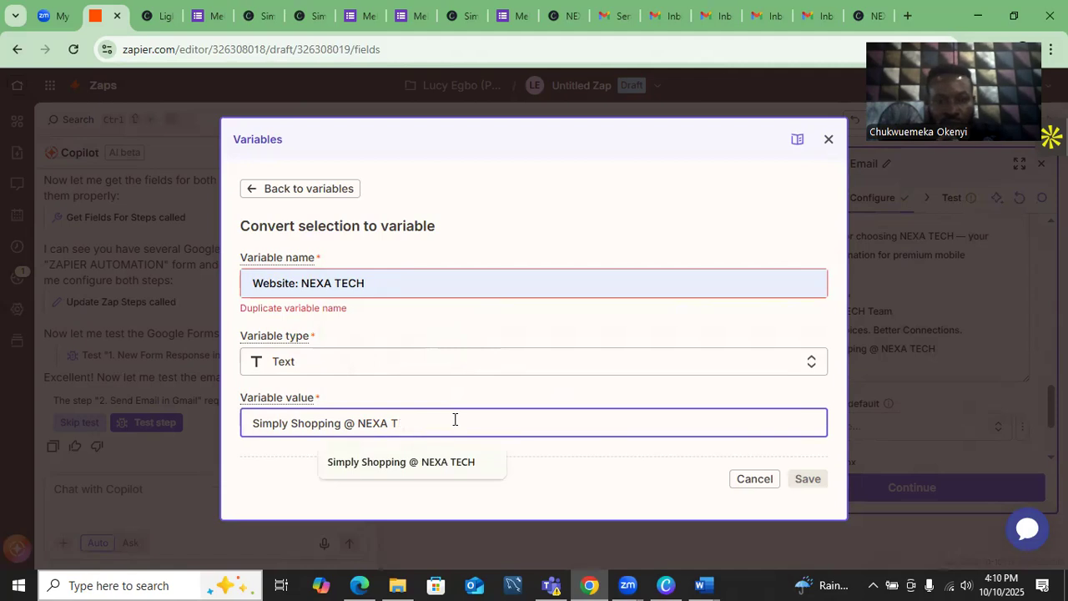
{"action": "key", "text": "BackSpace"}
{"action": "key", "text": "BackSpace"}
{"action": "key", "text": "BackSpace"}
{"action": "key", "text": "BackSpace"}
{"action": "key", "text": "BackSpace"}
{"action": "key", "text": "BackSpace"}
{"action": "key", "text": "BackSpace"}
{"action": "key", "text": "BackSpace"}
{"action": "key", "text": "BackSpace"}
{"action": "key", "text": "BackSpace"}
{"action": "key", "text": "BackSpace"}
{"action": "key", "text": "BackSpace"}
{"action": "key", "text": "BackSpace"}
{"action": "key", "text": "BackSpace"}
{"action": "key", "text": "BackSpace"}
{"action": "key", "text": "BackSpace"}
{"action": "key", "text": "BackSpace"}
{"action": "key", "text": "BackSpace"}
{"action": "key", "text": "BackSpace"}
{"action": "key", "text": "BackSpace"}
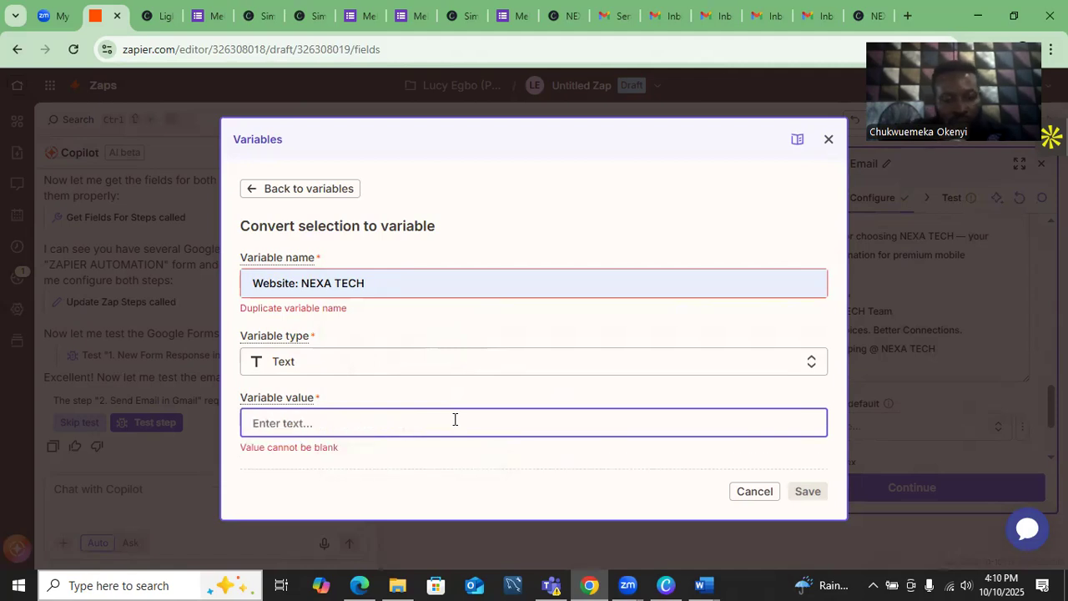
{"action": "type", "text": "2. https://nexatech4.my.canva.site/nexa-tech"}
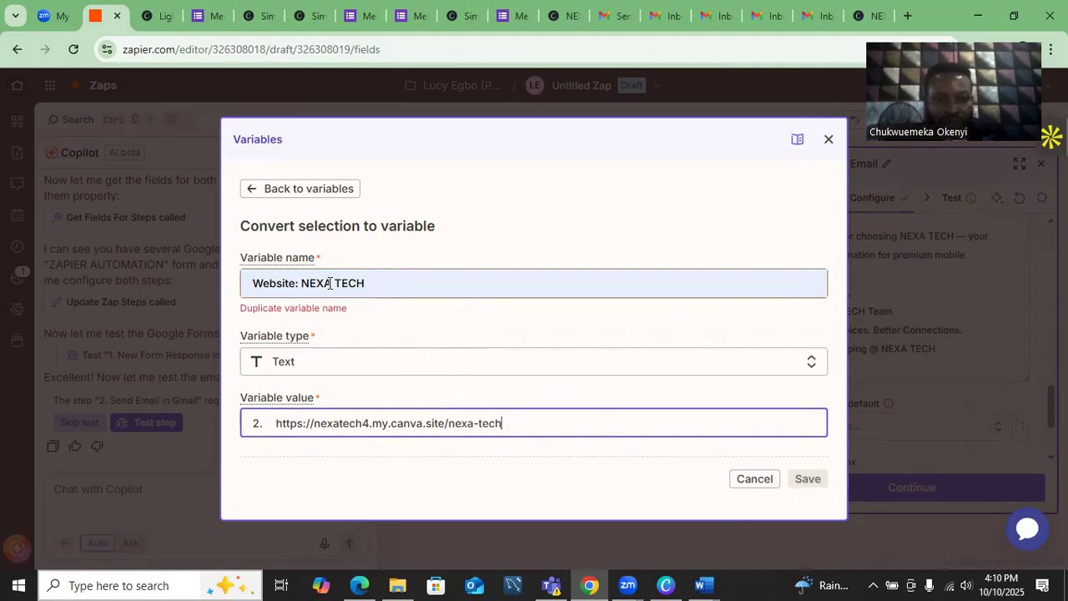
- Rename the variable to Website:NEXA TECH to fix the duplicate error, and save it
{"action": "left_click", "coordinate": [303, 283]}
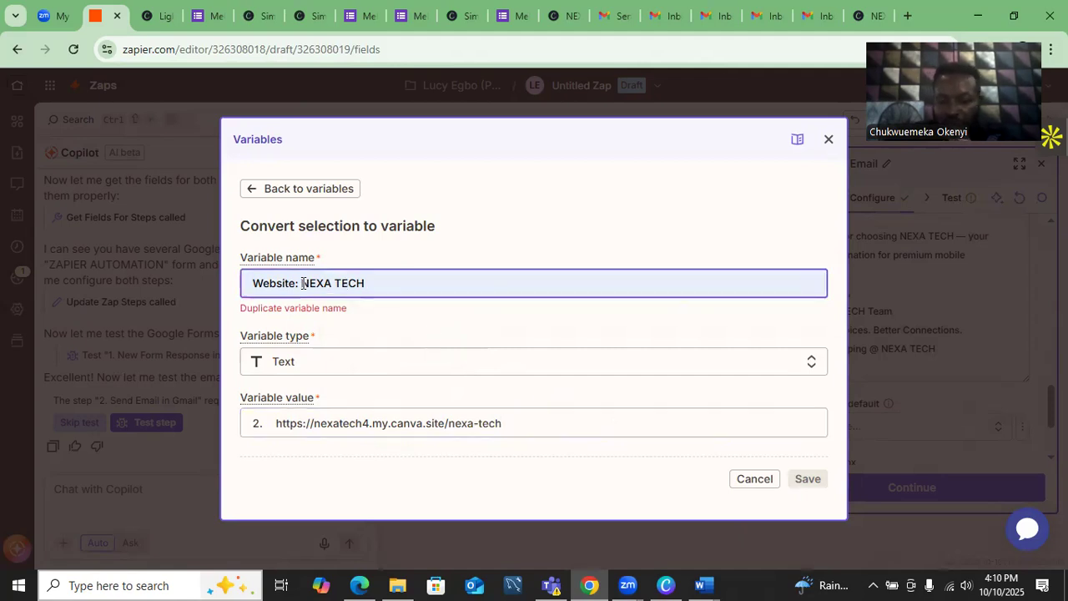
{"action": "key", "text": "BackSpace"}
{"action": "left_click", "coordinate": [795, 470]}
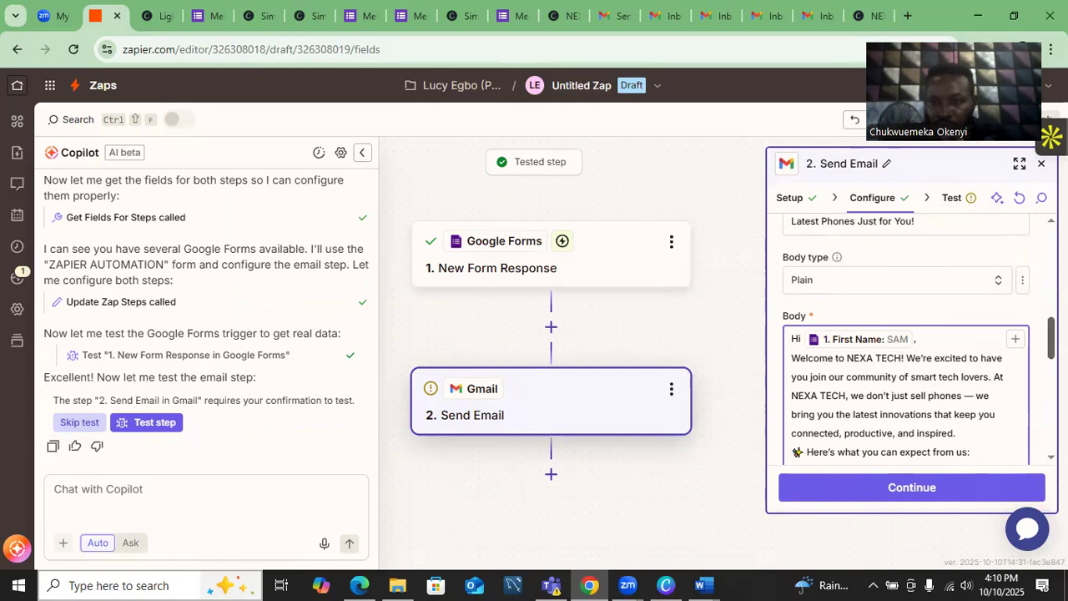
{"action": "scroll", "coordinate": [905, 375], "scroll_direction": "down", "scroll_amount": 5}
{"action": "scroll", "coordinate": [906, 376], "scroll_direction": "up", "scroll_amount": 2}
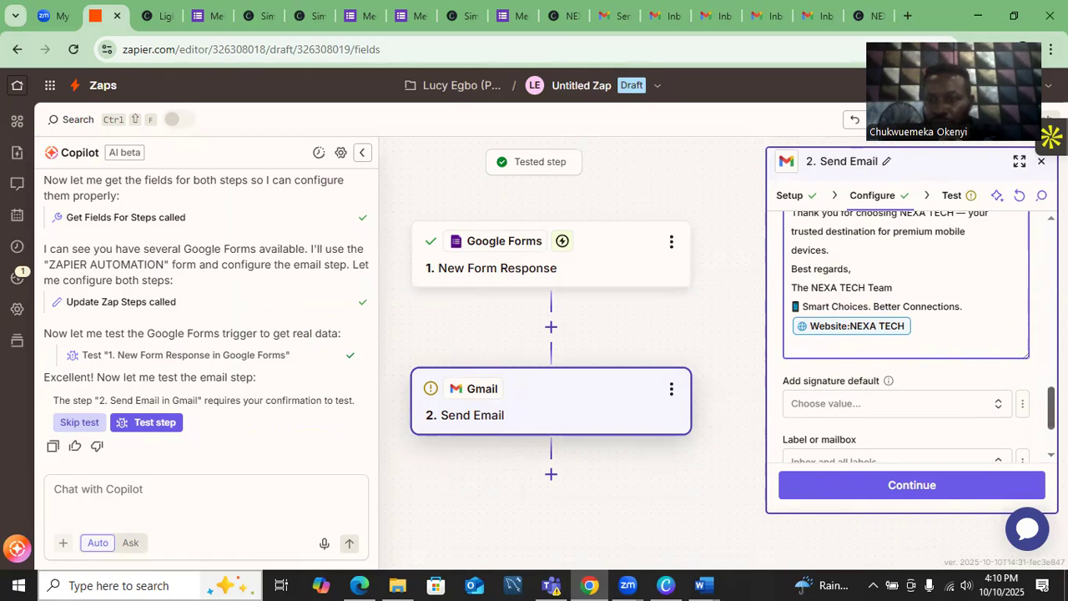
- Review the Send Email body, signature and attachment fields, then continue to the Test section
{"action": "scroll", "coordinate": [906, 333], "scroll_direction": "down", "scroll_amount": 3}
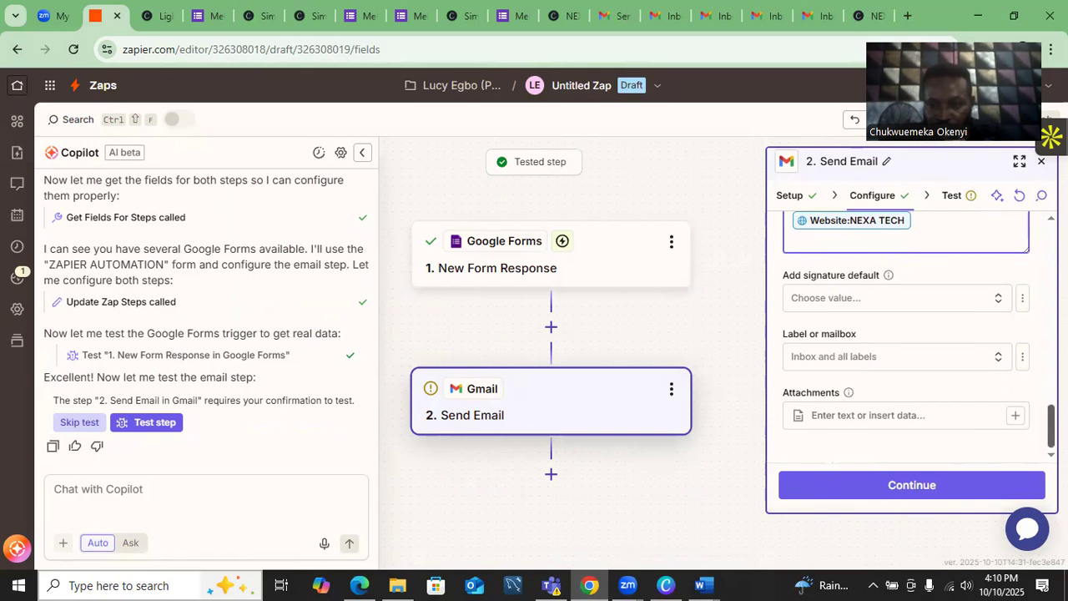
{"action": "left_click_drag", "start_coordinate": [1051, 425], "coordinate": [1051, 426]}
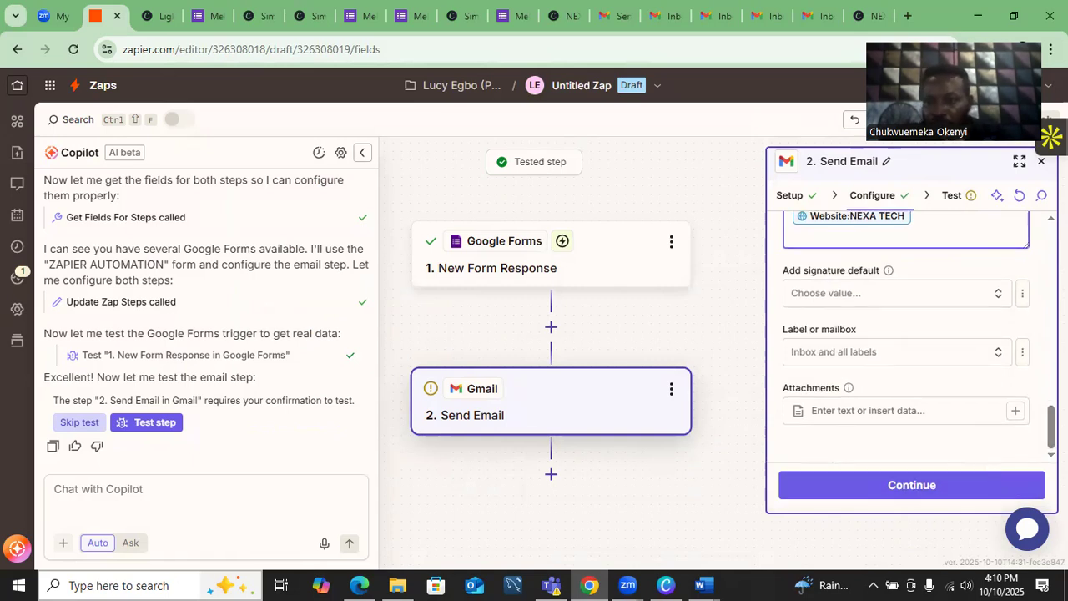
{"action": "scroll", "coordinate": [911, 338], "scroll_direction": "up", "scroll_amount": 4}
{"action": "scroll", "coordinate": [911, 337], "scroll_direction": "down", "scroll_amount": 2}
{"action": "scroll", "coordinate": [912, 337], "scroll_direction": "up", "scroll_amount": 3}
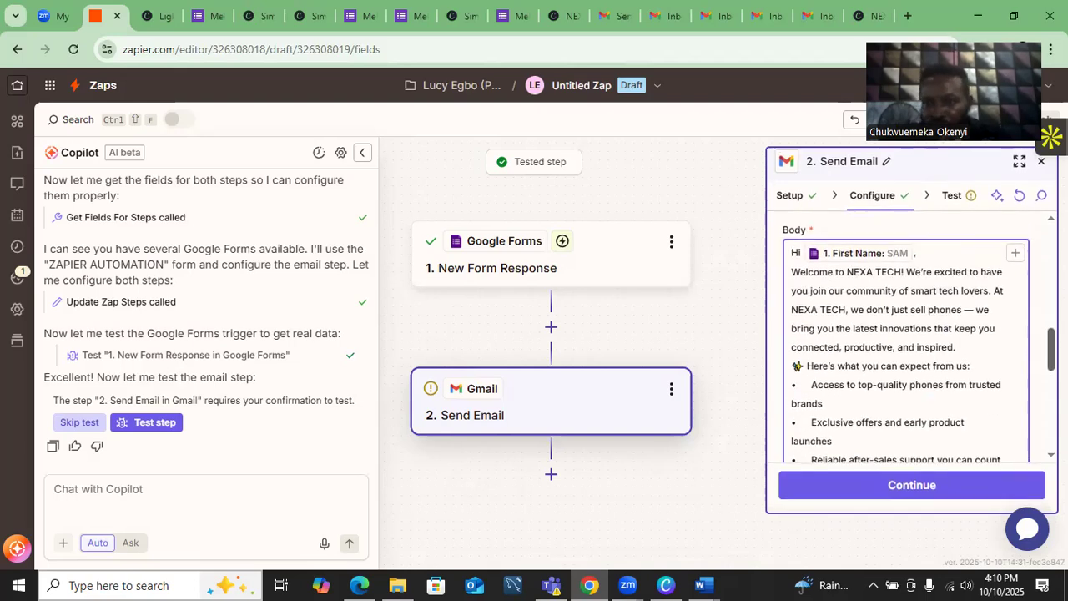
{"action": "scroll", "coordinate": [911, 337], "scroll_direction": "down", "scroll_amount": 8}
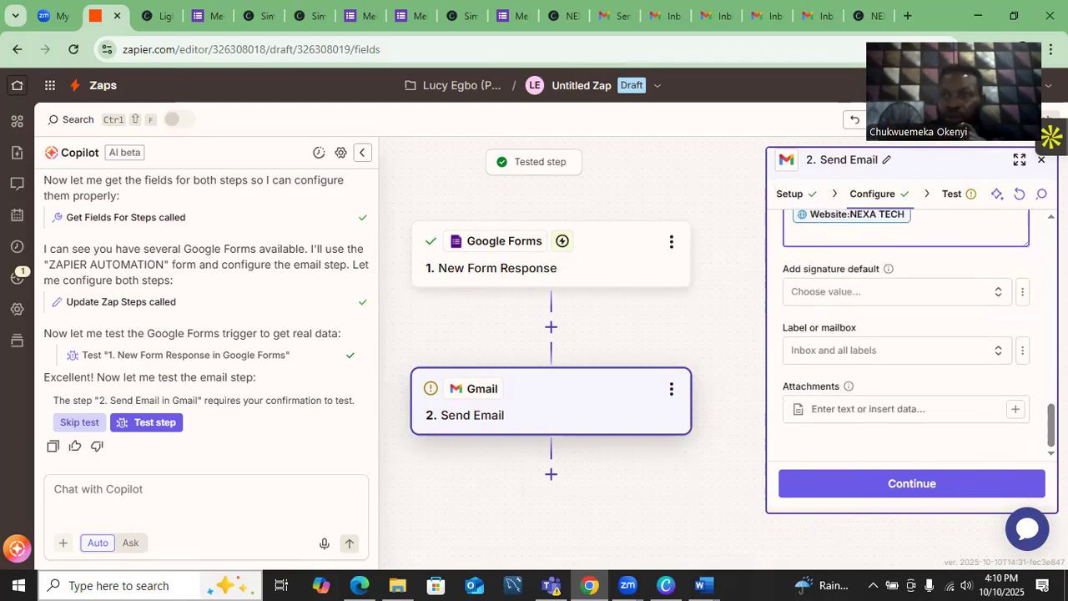
{"action": "left_click", "coordinate": [905, 485]}
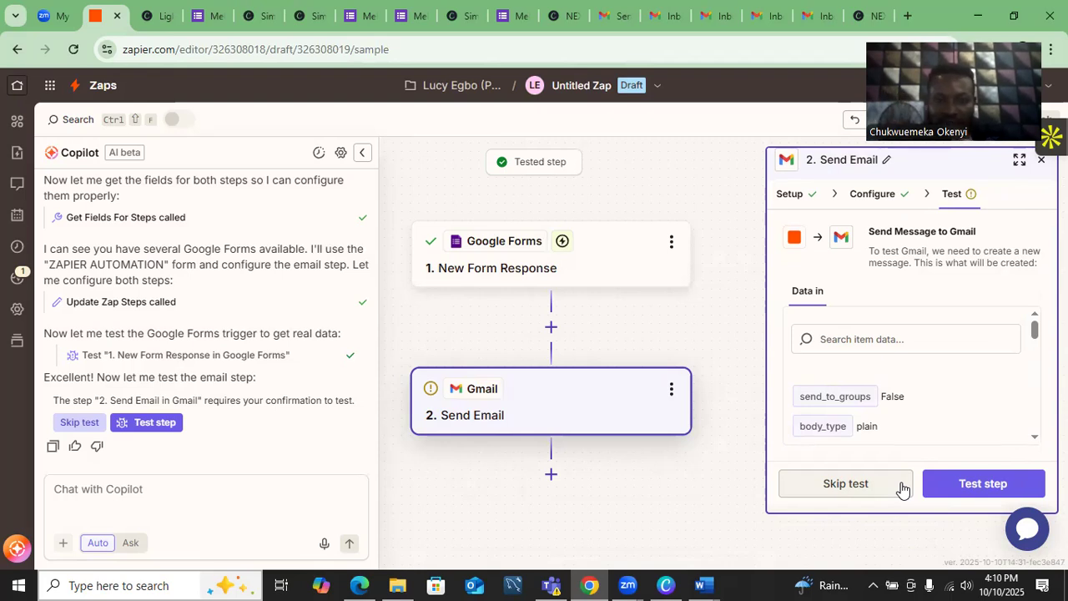
- Run the Gmail step test to send a test welcome email
{"action": "left_click", "coordinate": [963, 488]}
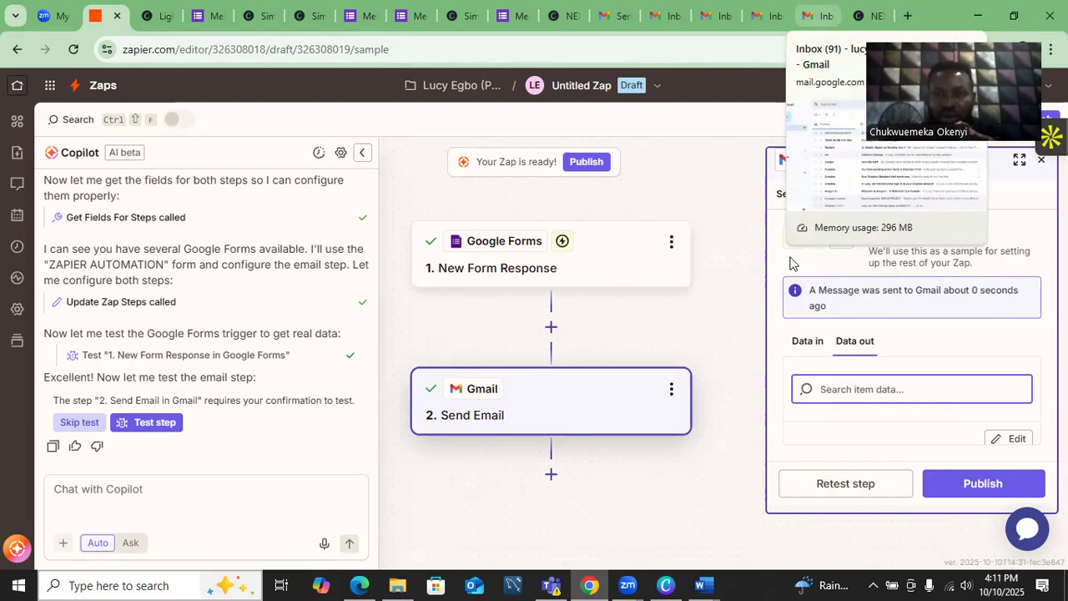
- Open the top Welcome to NEXA TECH email in Gmail and follow its nexatech4 website link
{"action": "left_click", "coordinate": [819, 15]}
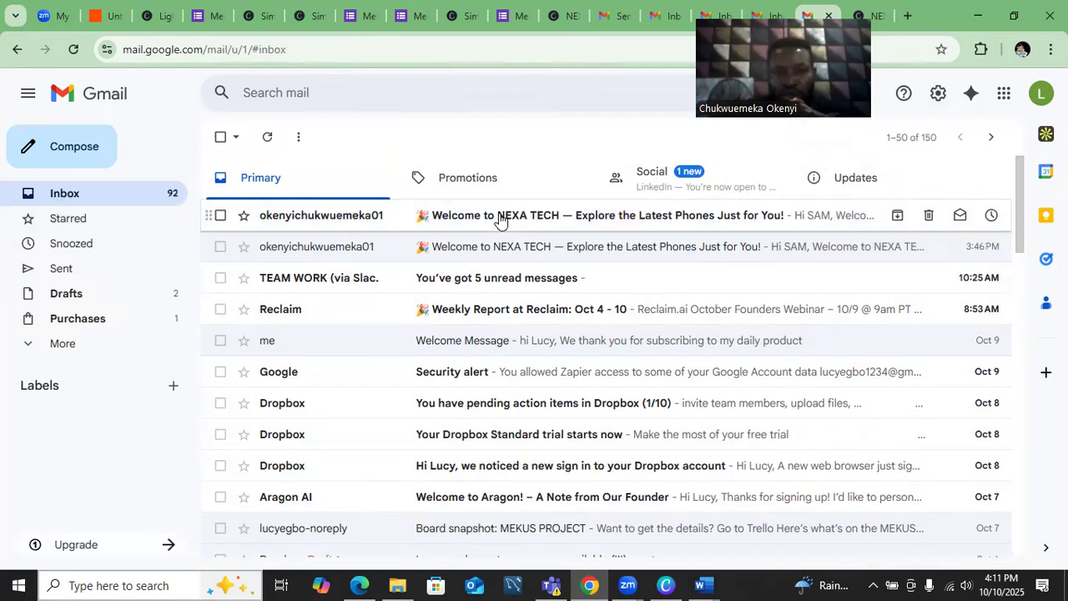
{"action": "left_click", "coordinate": [499, 218]}
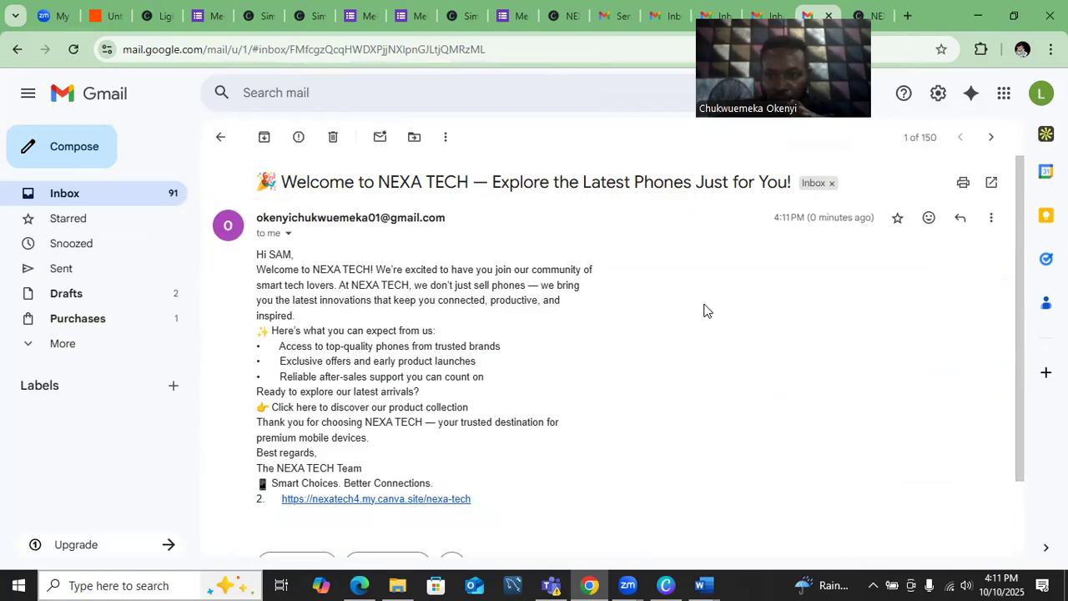
{"action": "left_click_drag", "start_coordinate": [1023, 310], "coordinate": [1025, 376]}
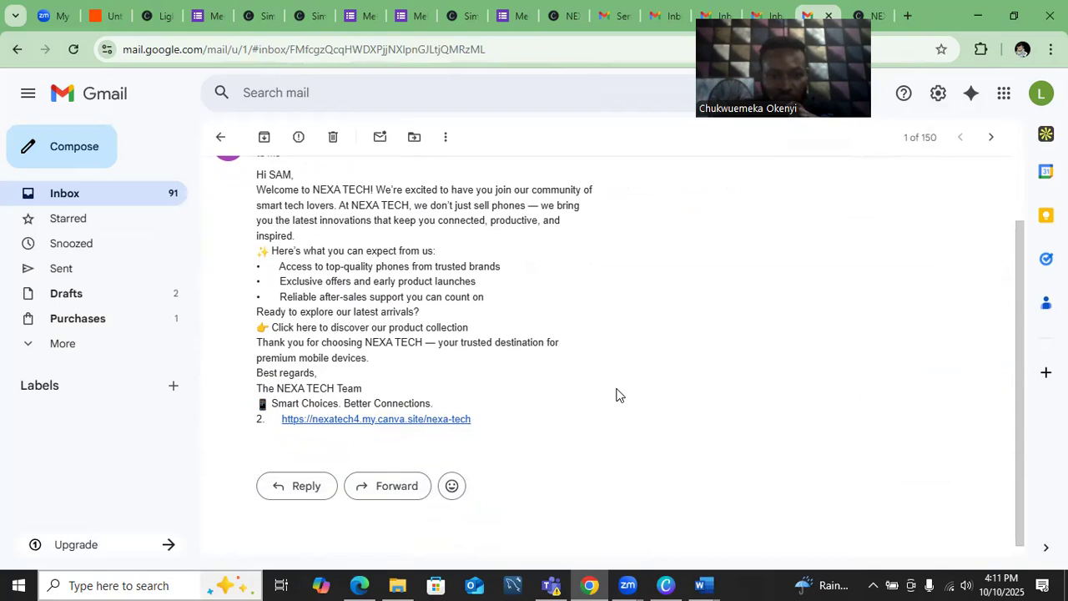
{"action": "left_click", "coordinate": [344, 420]}
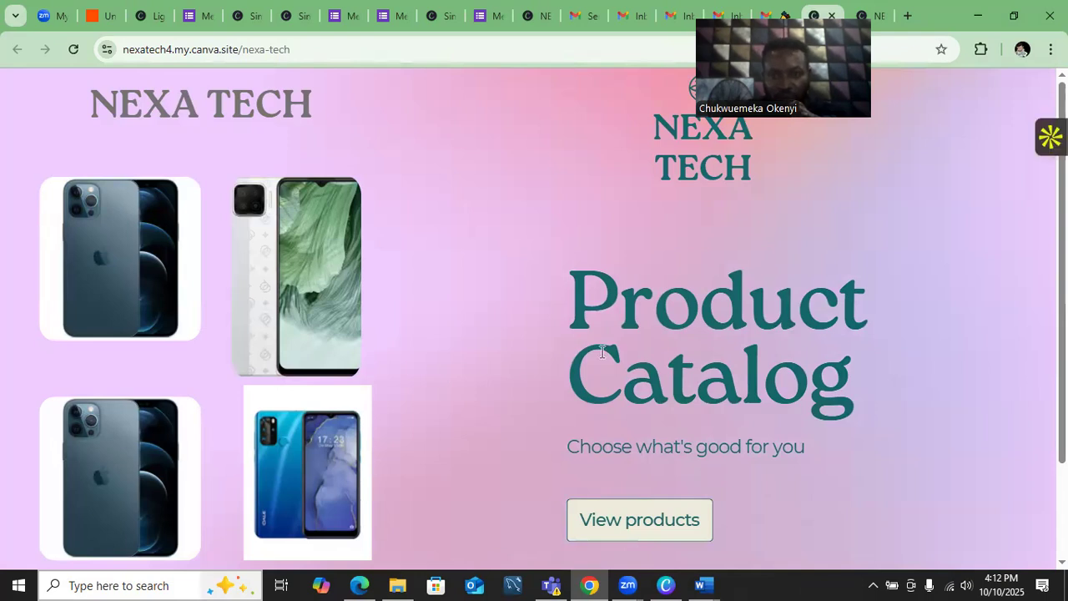
- Scroll through the Canva NEXA TECH Product Catalog page, then return to the Untitled Zap
{"action": "left_click_drag", "start_coordinate": [1064, 310], "coordinate": [1064, 339]}
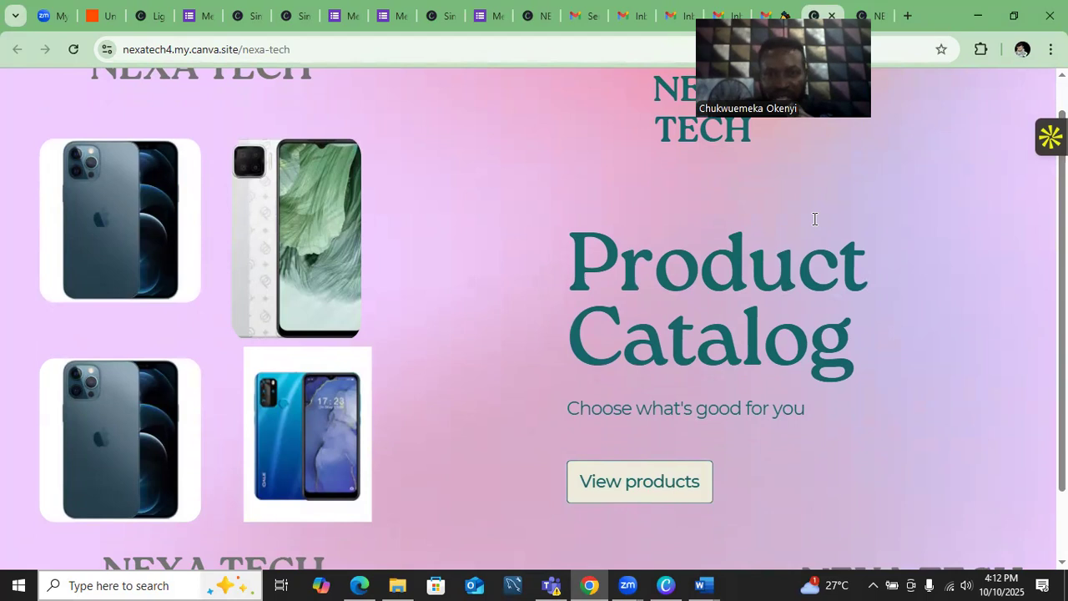
{"action": "left_click", "coordinate": [100, 18]}
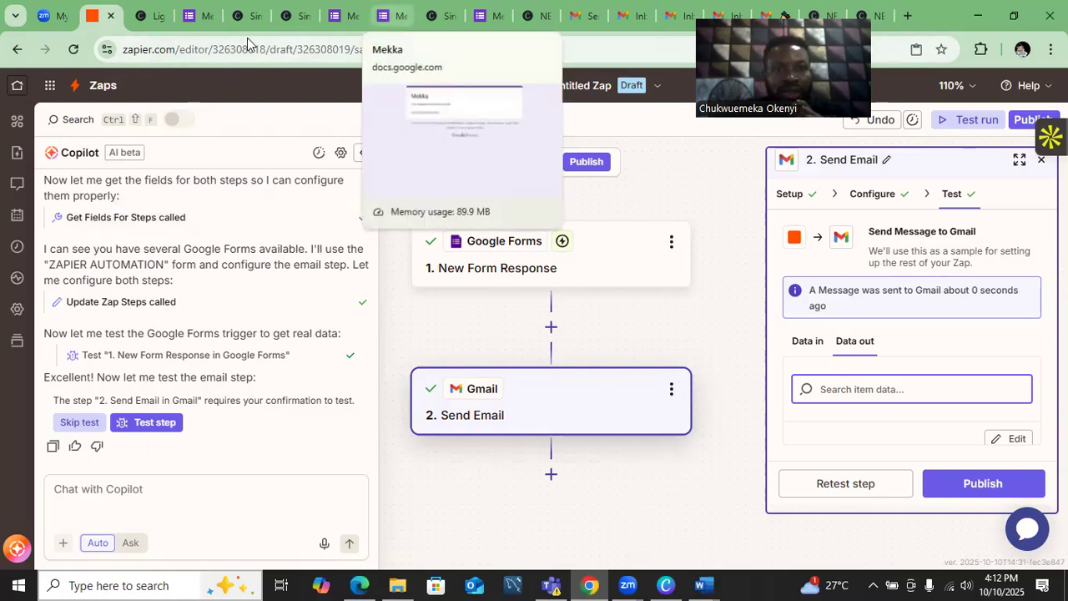
- Select the first NEXA TECH site link in the Word Document2 notes, then return to the Mekka form
{"action": "left_click", "coordinate": [384, 16]}
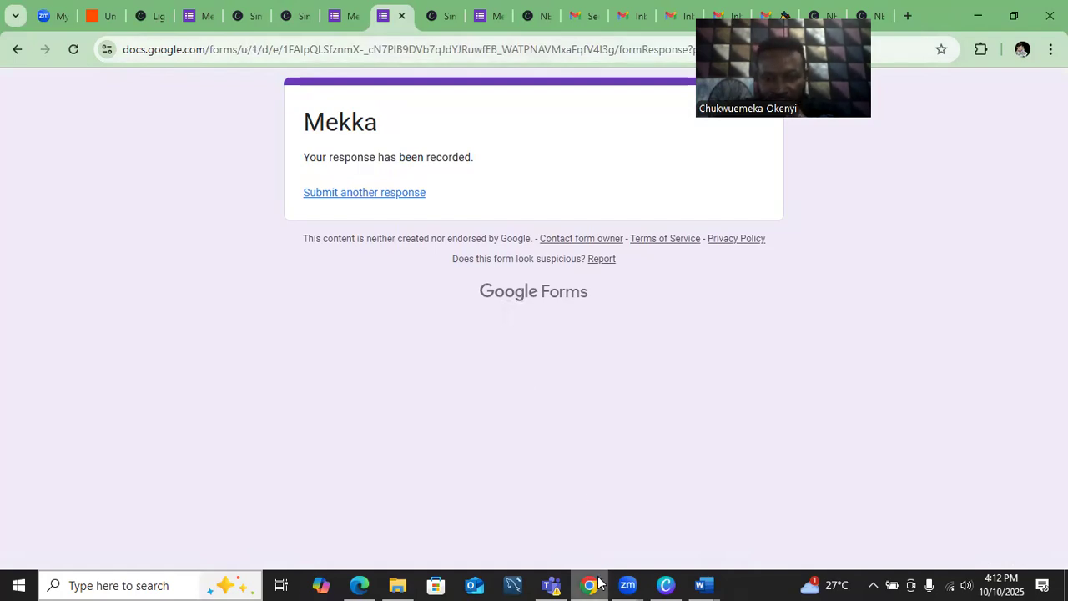
{"action": "mouse_move", "coordinate": [598, 583]}
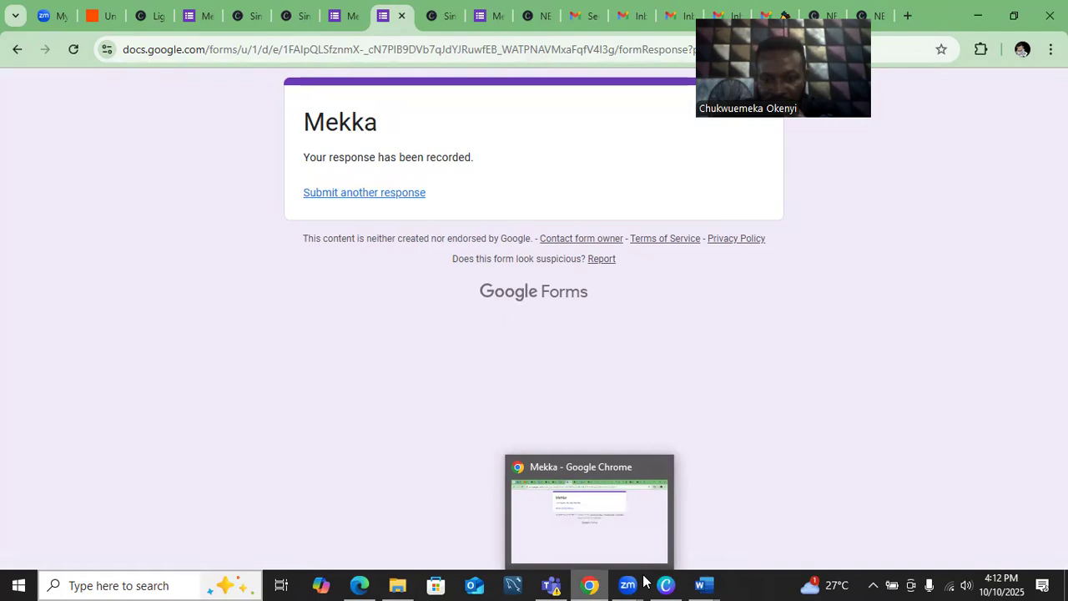
{"action": "mouse_move", "coordinate": [710, 583]}
{"action": "left_click", "coordinate": [858, 518]}
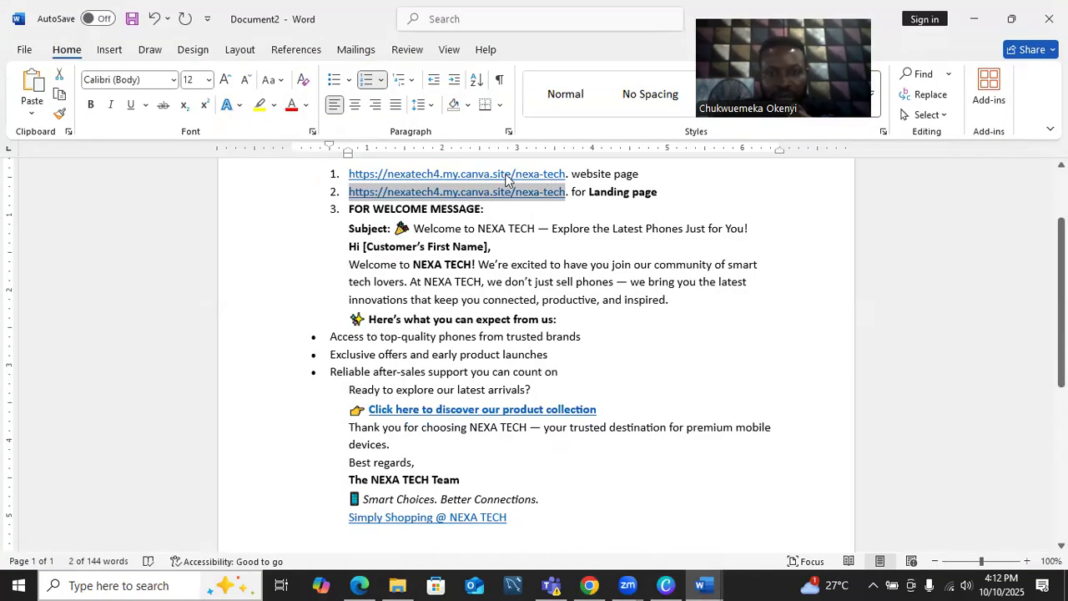
{"action": "left_click_drag", "start_coordinate": [564, 177], "coordinate": [349, 180]}
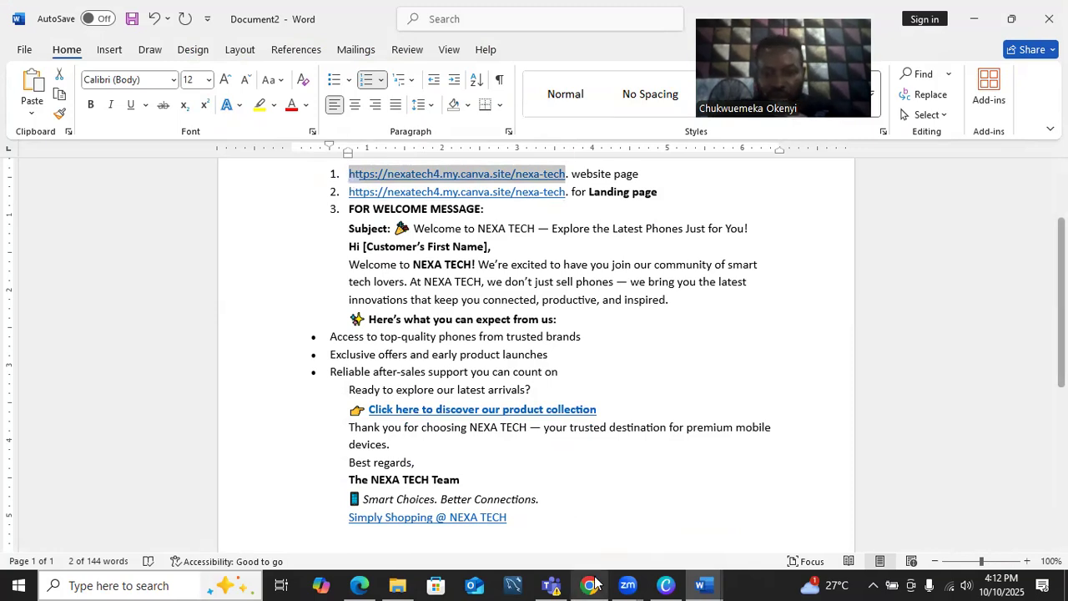
{"action": "mouse_move", "coordinate": [594, 583]}
{"action": "left_click", "coordinate": [569, 534]}
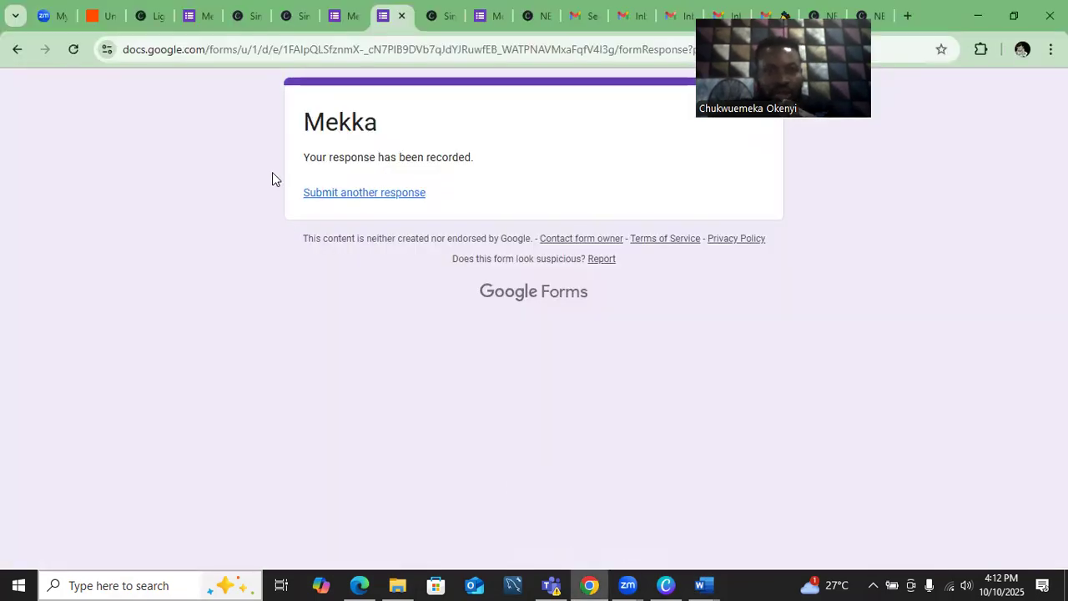
- Open the Mekka sign-up form from the Simply Shopping @ NEXA TECH site and tick Record email
{"action": "left_click", "coordinate": [237, 19]}
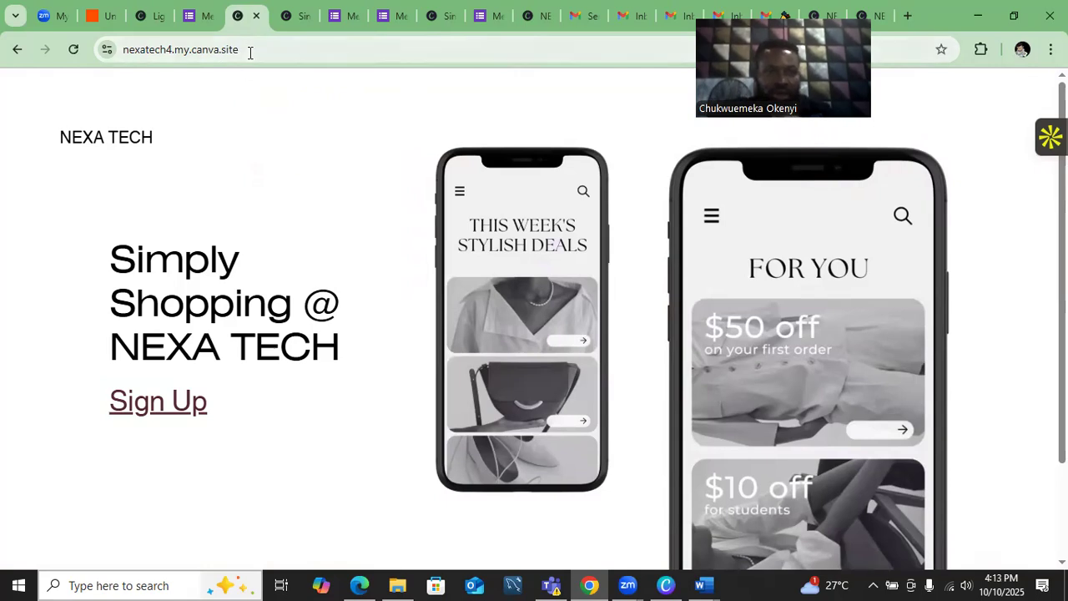
{"action": "left_click", "coordinate": [159, 403]}
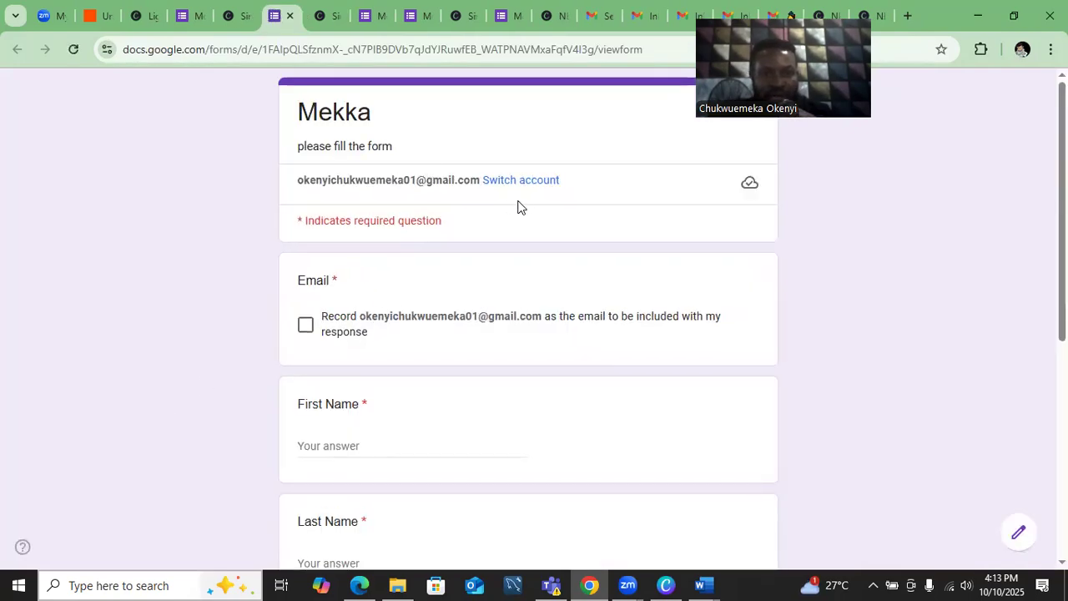
{"action": "left_click", "coordinate": [304, 326]}
- Enter the respondent's first name, last name and phone number in the form
{"action": "left_click", "coordinate": [373, 444]}
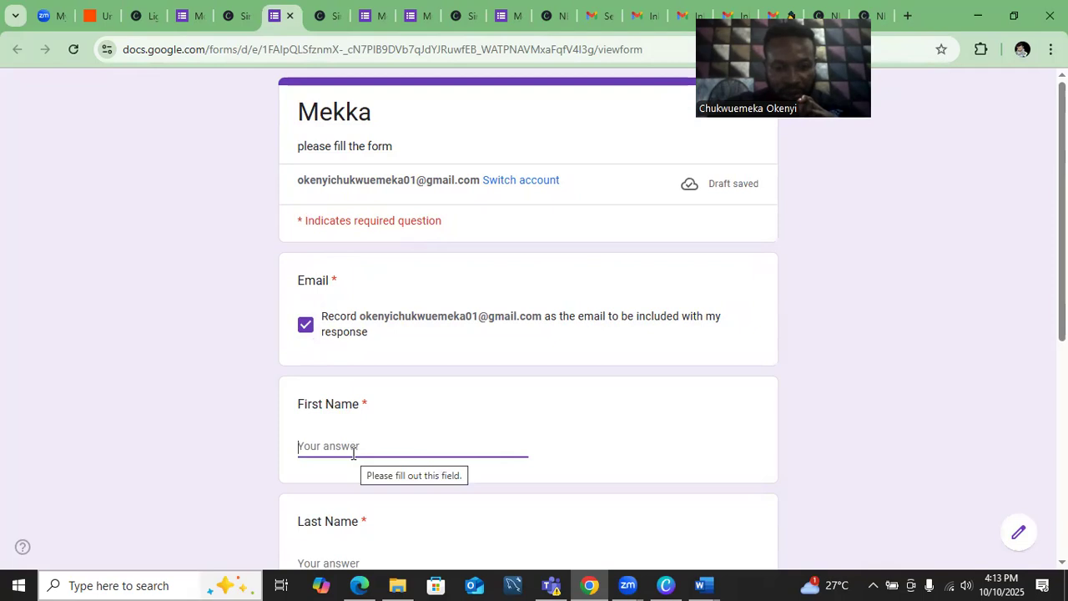
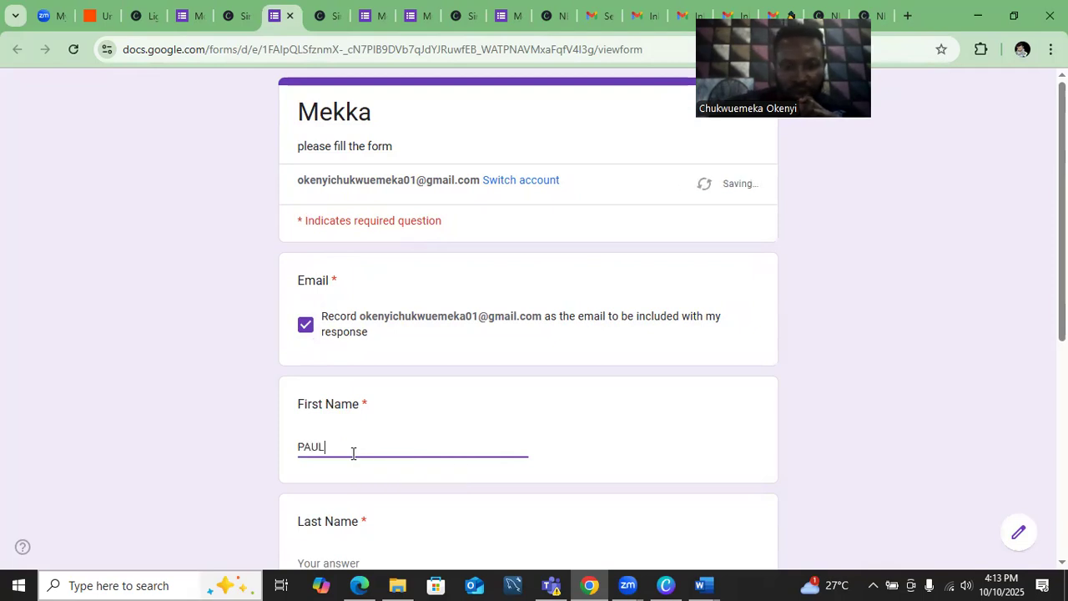
{"action": "left_click", "coordinate": [378, 557]}
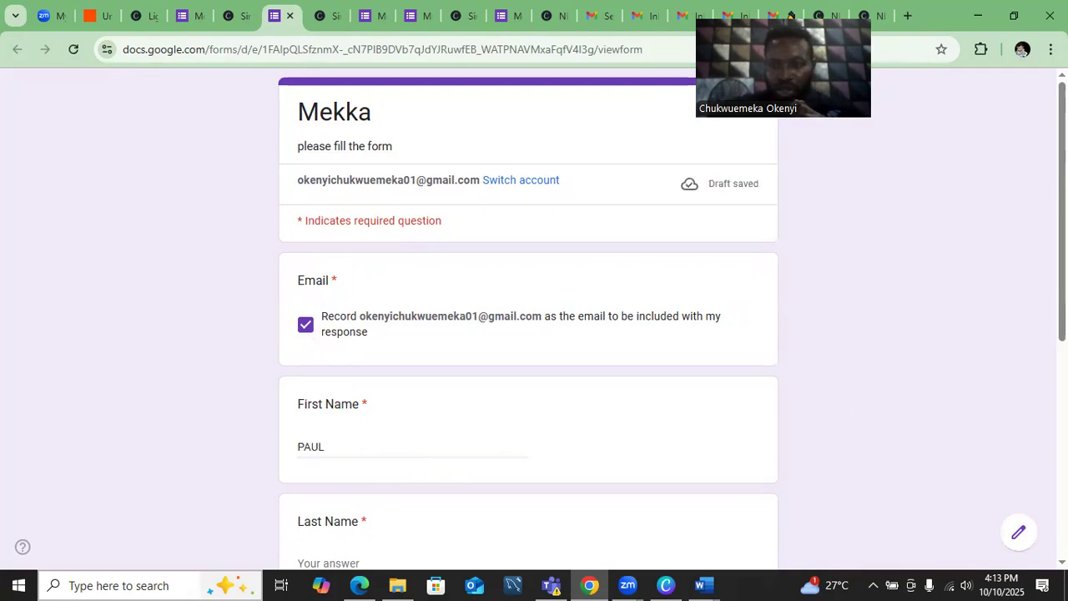
{"action": "scroll", "coordinate": [1009, 381], "scroll_direction": "down", "scroll_amount": 1}
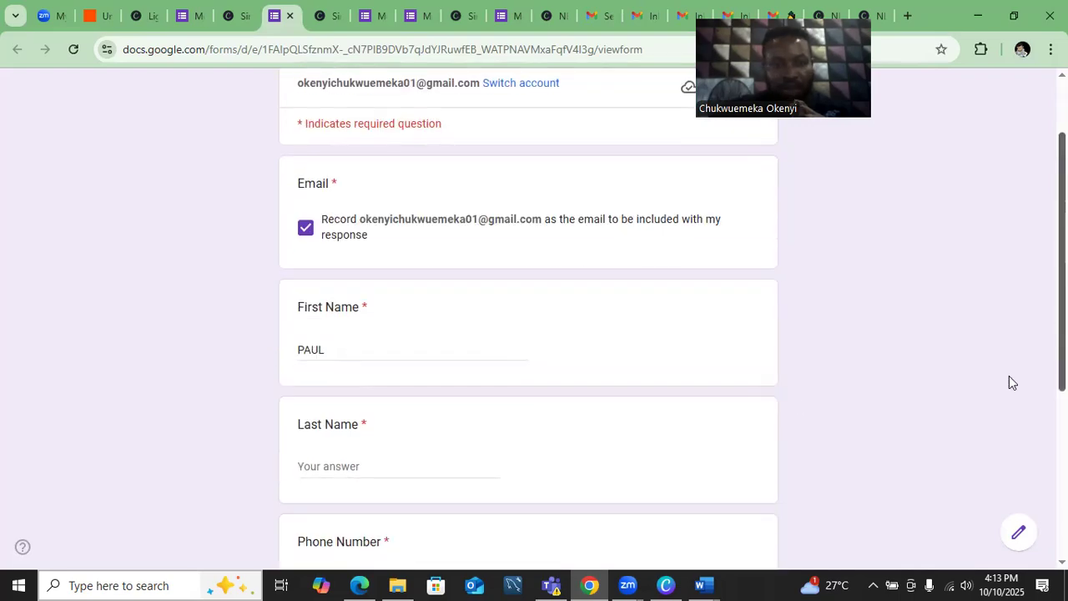
{"action": "left_click", "coordinate": [431, 468]}
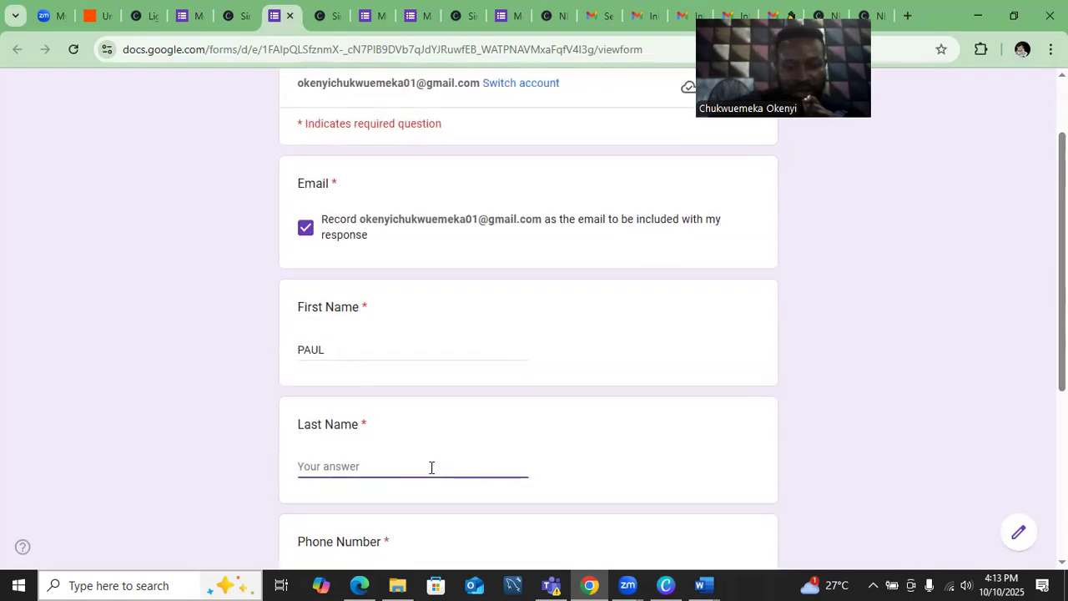
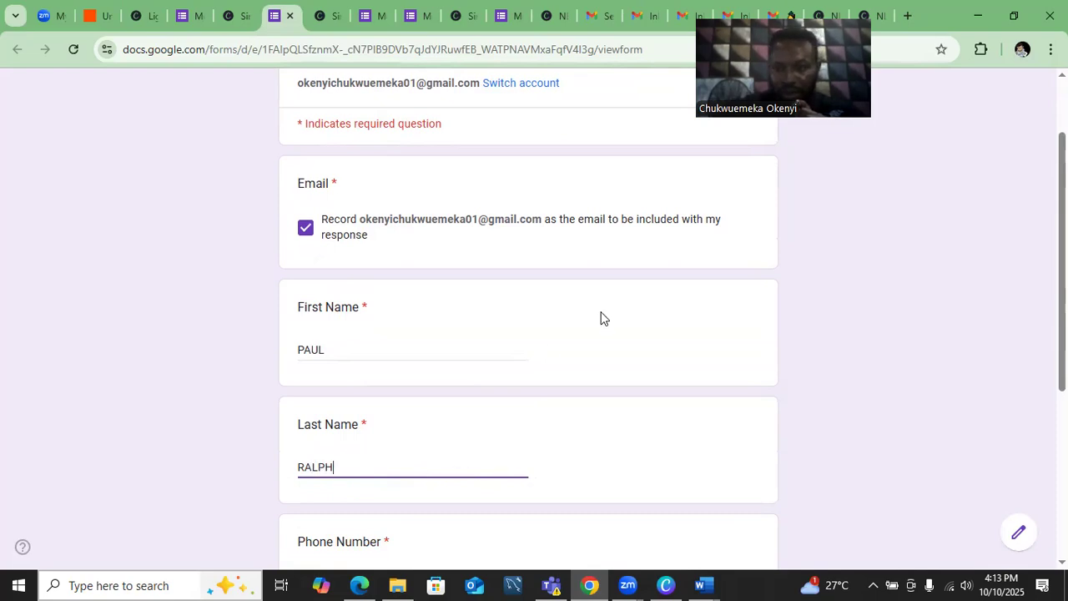
{"action": "scroll", "coordinate": [517, 250], "scroll_direction": "down", "scroll_amount": 2}
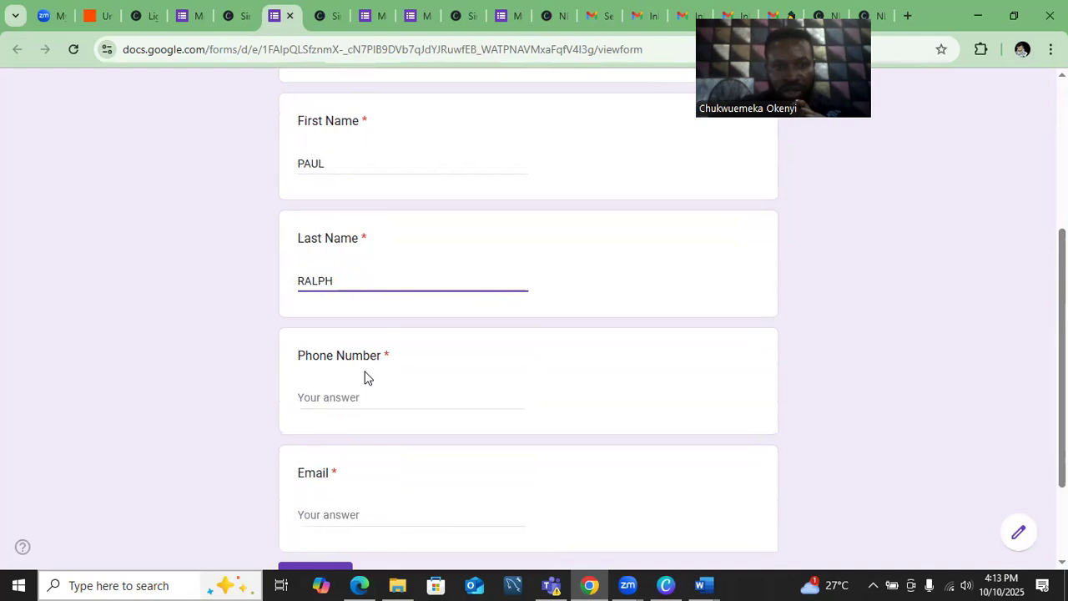
{"action": "left_click", "coordinate": [363, 393]}
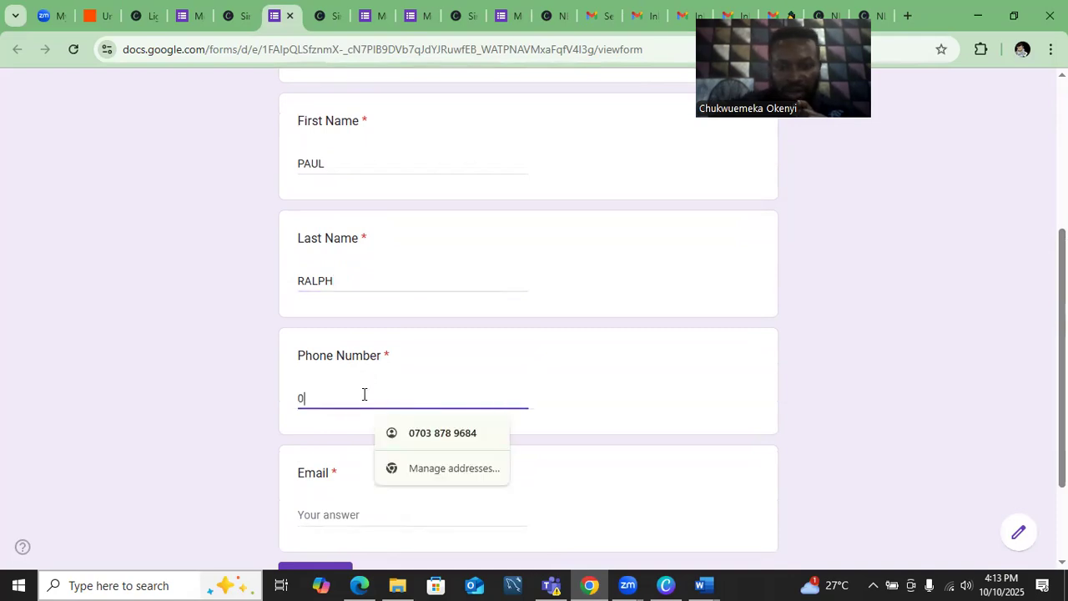
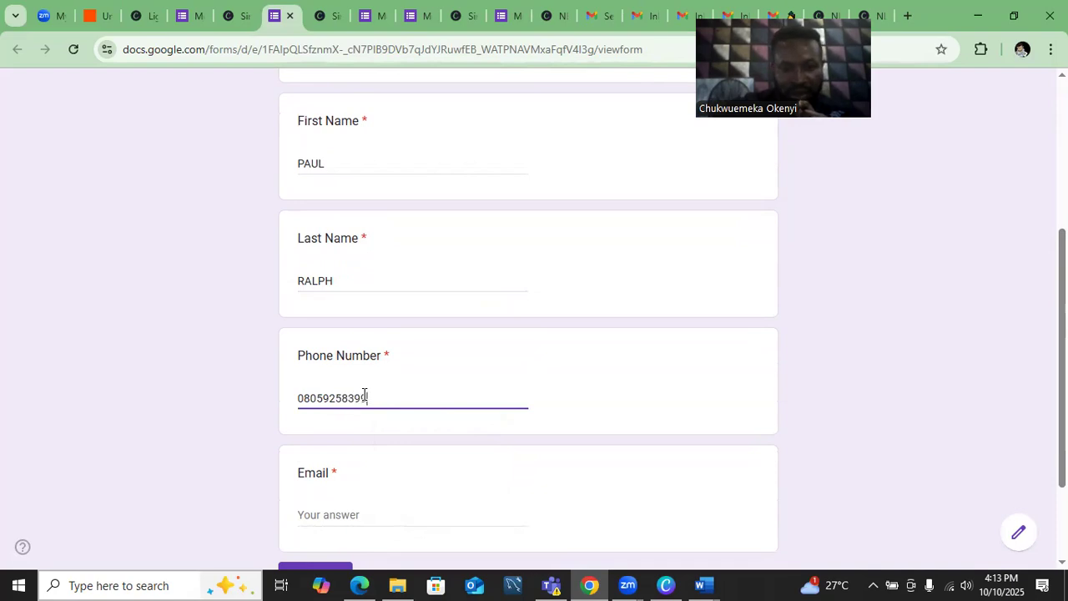
- Fill in the Email answer from the autofill suggestion and submit the response
{"action": "left_click", "coordinate": [358, 516]}
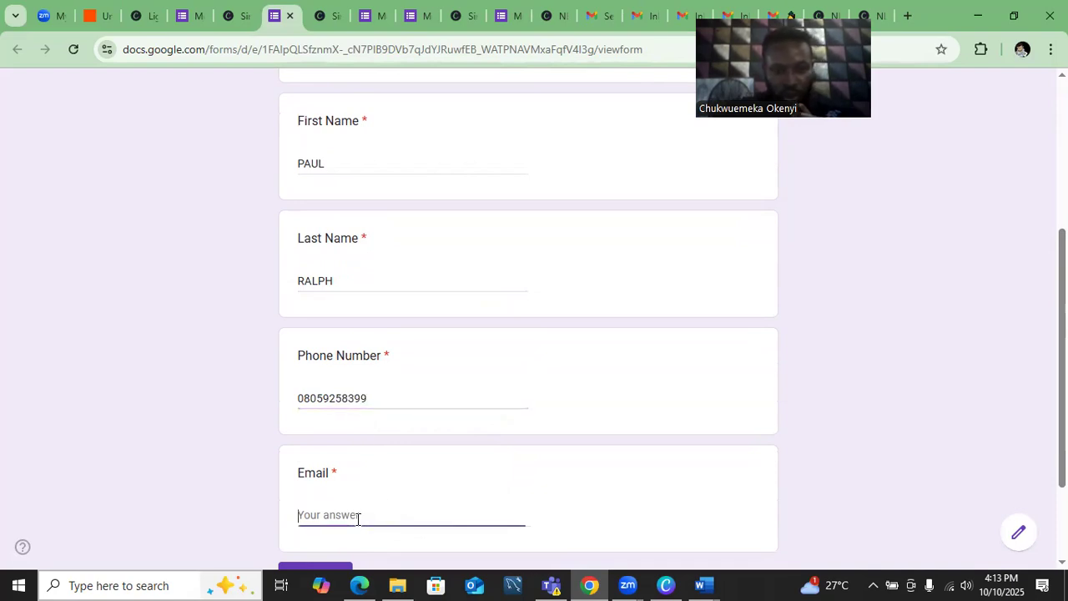
{"action": "type", "text": "OK"}
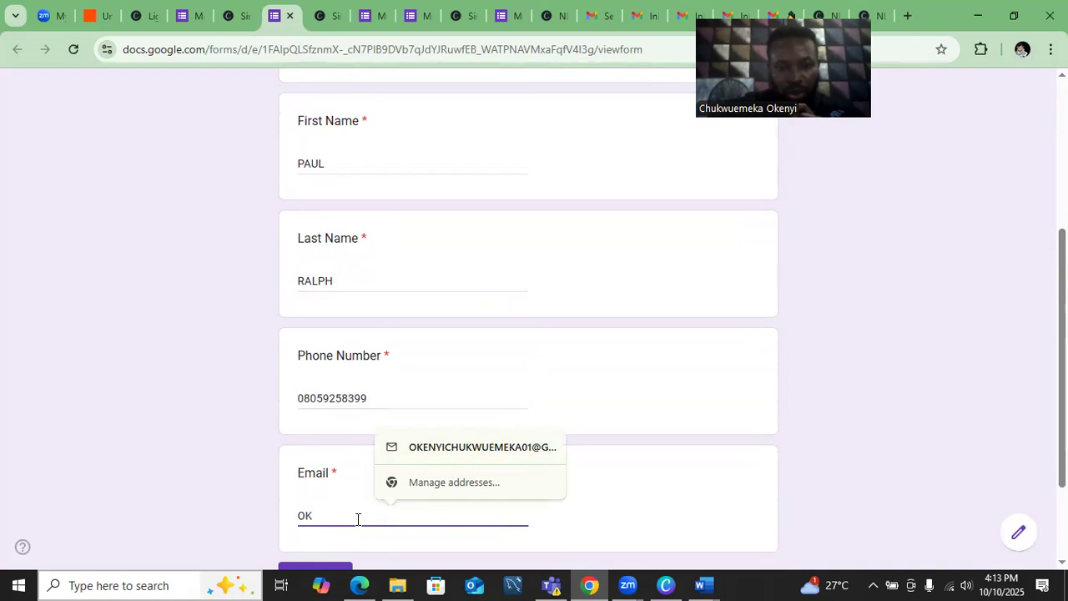
{"action": "left_click", "coordinate": [497, 451]}
{"action": "left_click", "coordinate": [498, 451]}
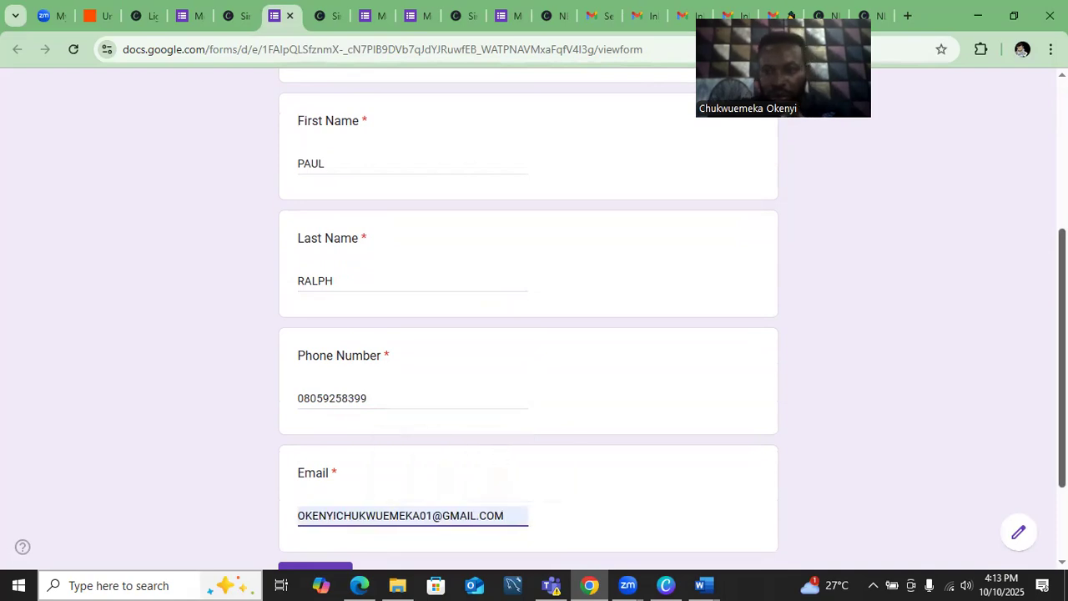
{"action": "scroll", "coordinate": [427, 434], "scroll_direction": "down", "scroll_amount": 2}
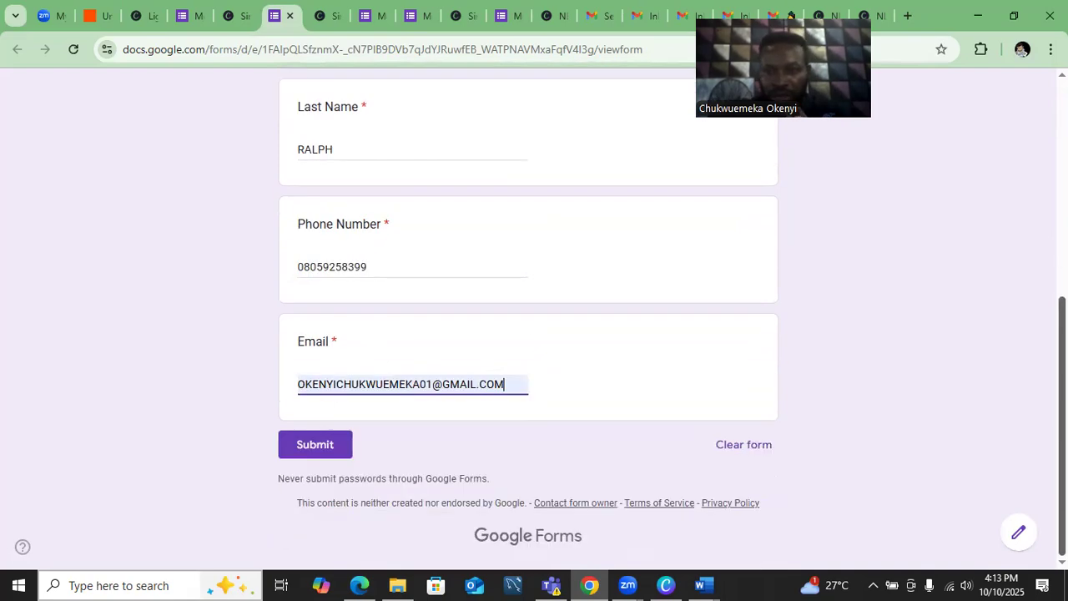
{"action": "left_click", "coordinate": [330, 444]}
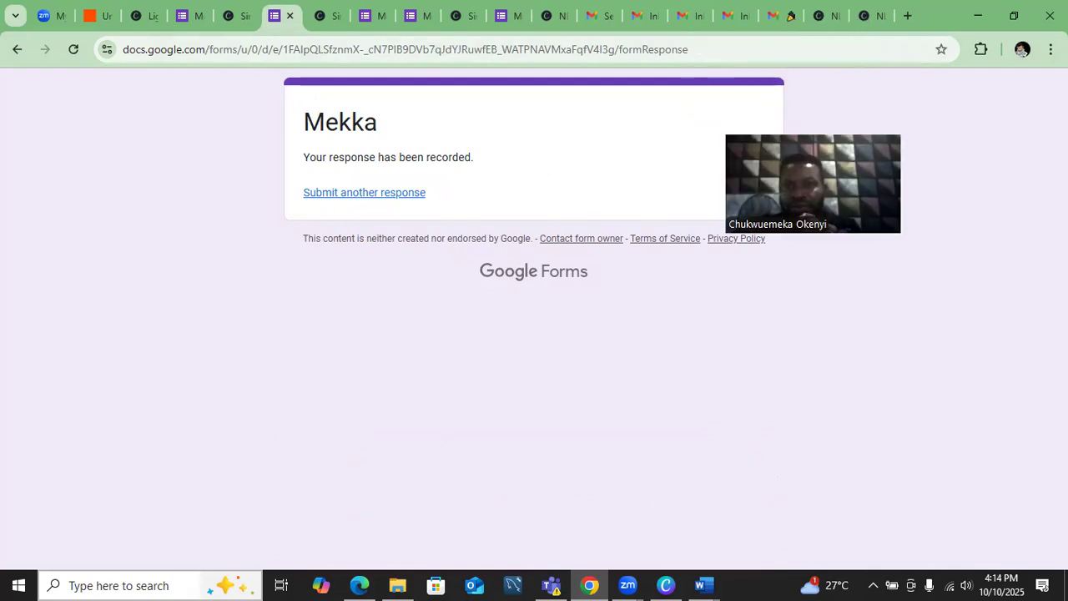
{"action": "left_click", "coordinate": [781, 16]}
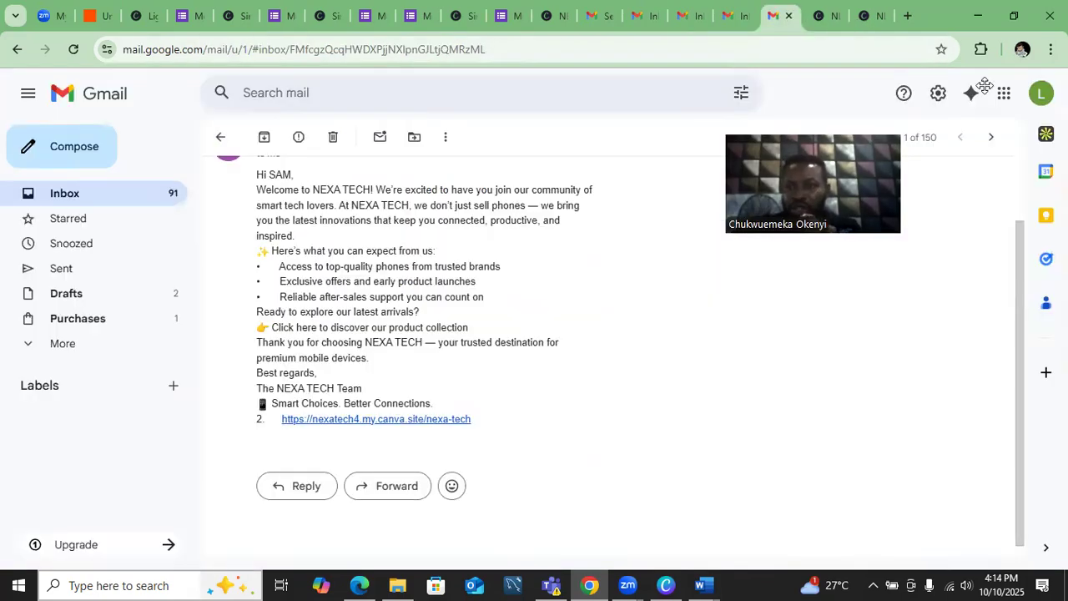
- Switch Gmail to the other signed-in Google account and refresh its inbox before returning to Zapier
{"action": "left_click", "coordinate": [1041, 96]}
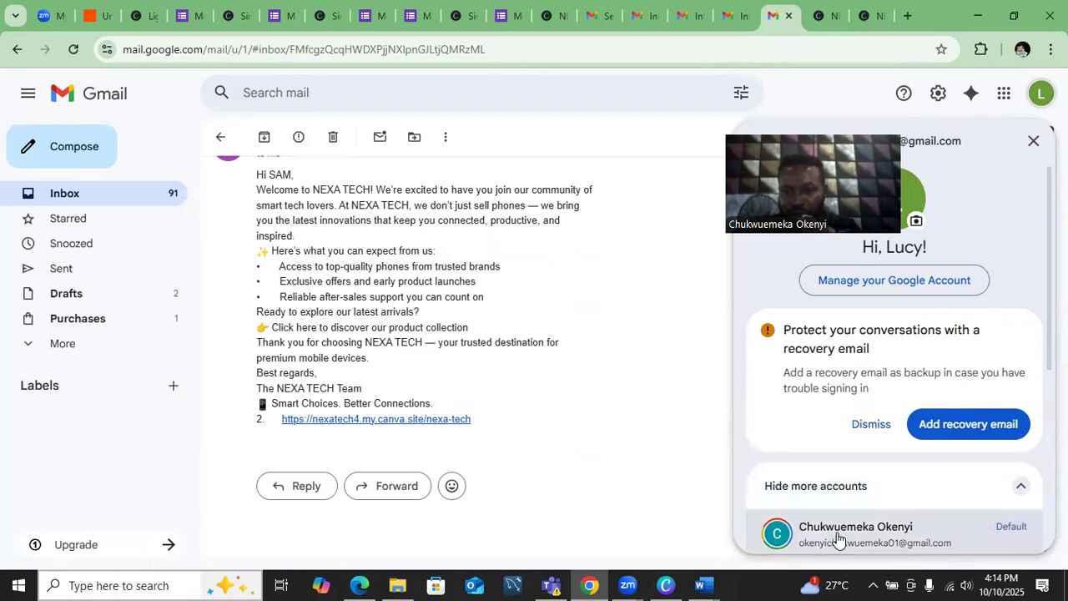
{"action": "left_click", "coordinate": [878, 534]}
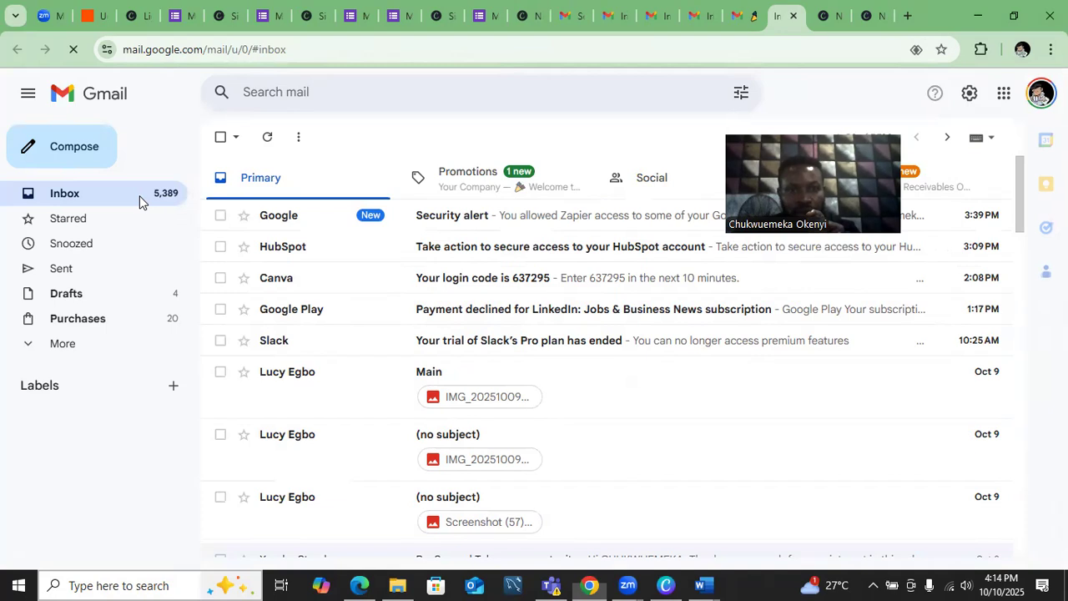
{"action": "left_click", "coordinate": [67, 200]}
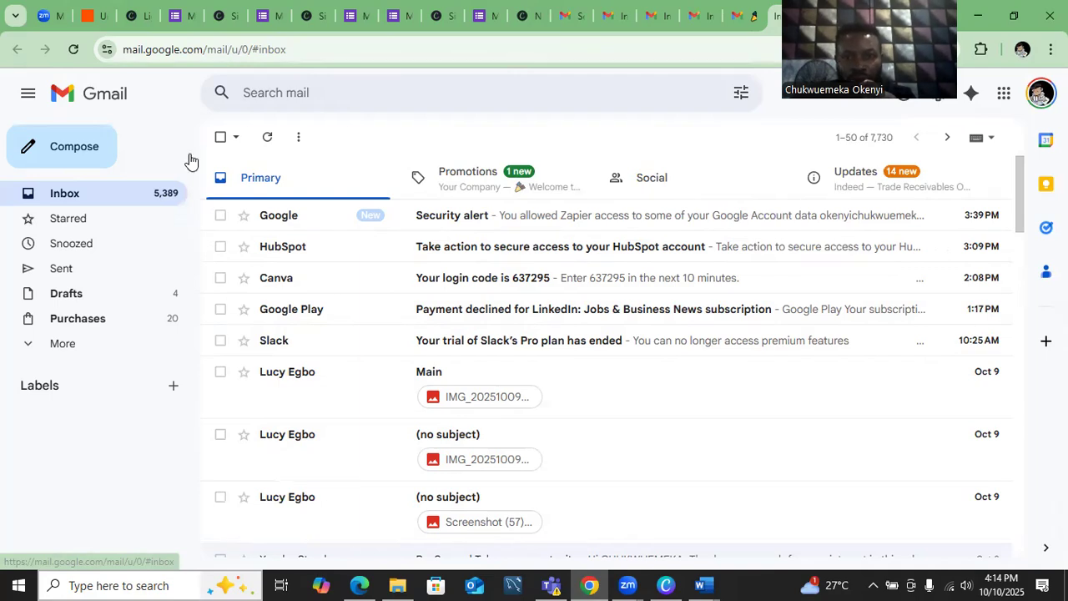
{"action": "left_click", "coordinate": [114, 200]}
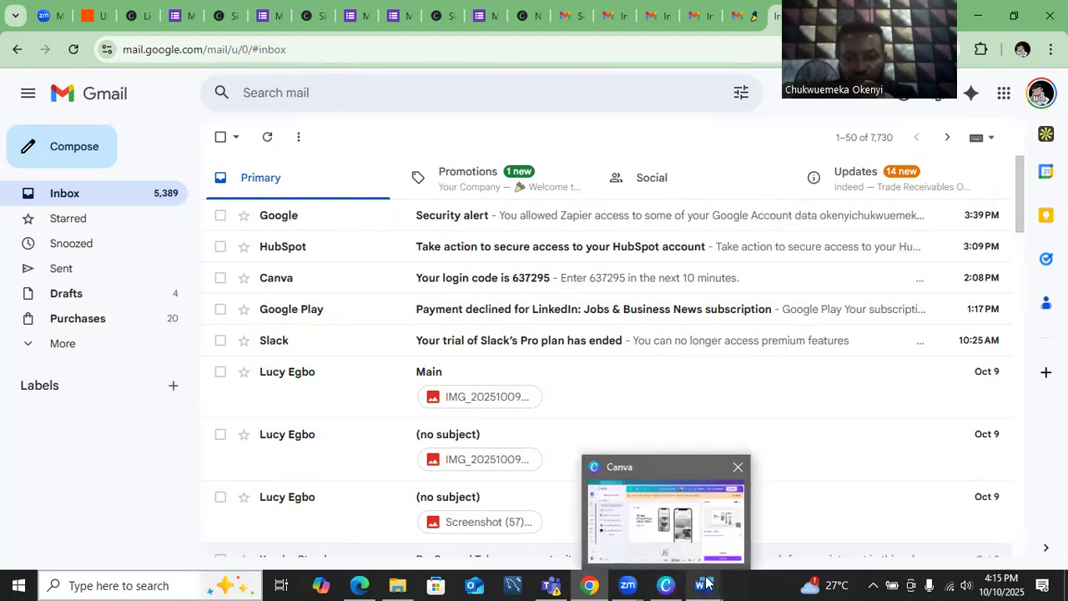
{"action": "mouse_move", "coordinate": [589, 585]}
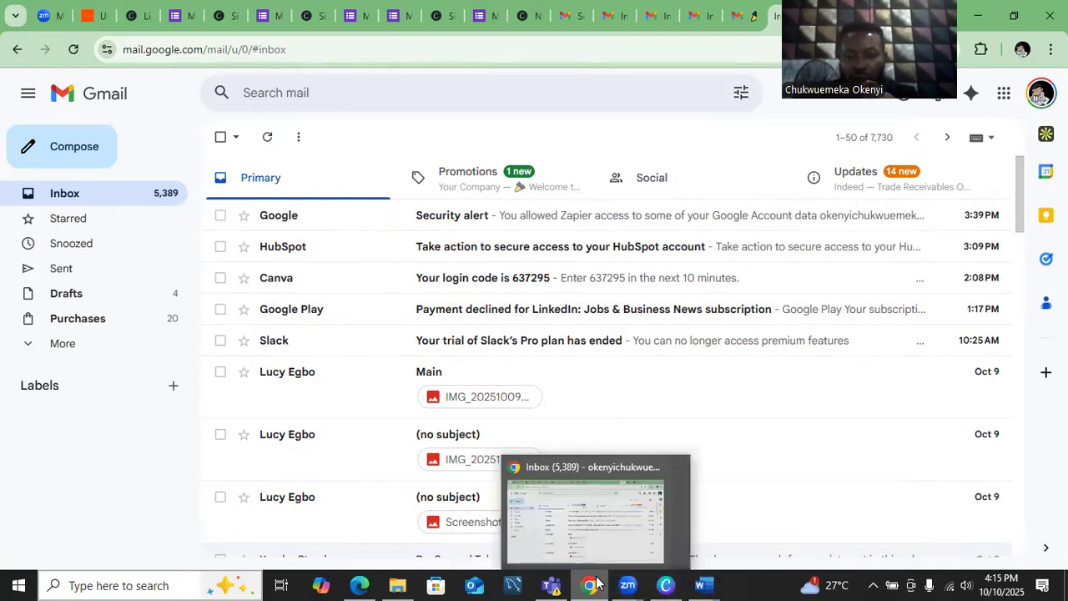
{"action": "left_click", "coordinate": [607, 533]}
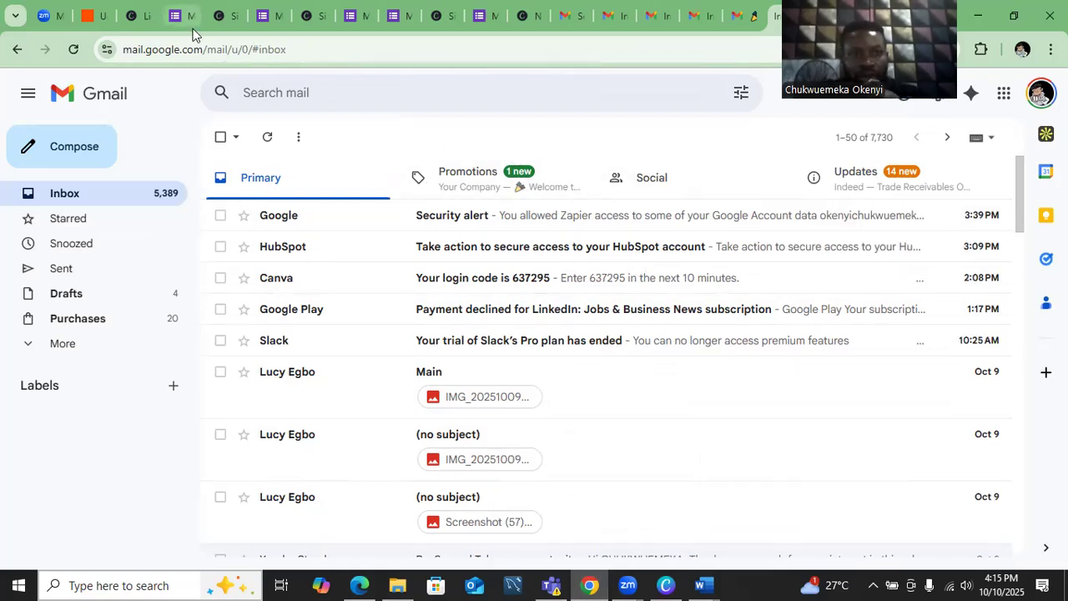
{"action": "left_click", "coordinate": [97, 17]}
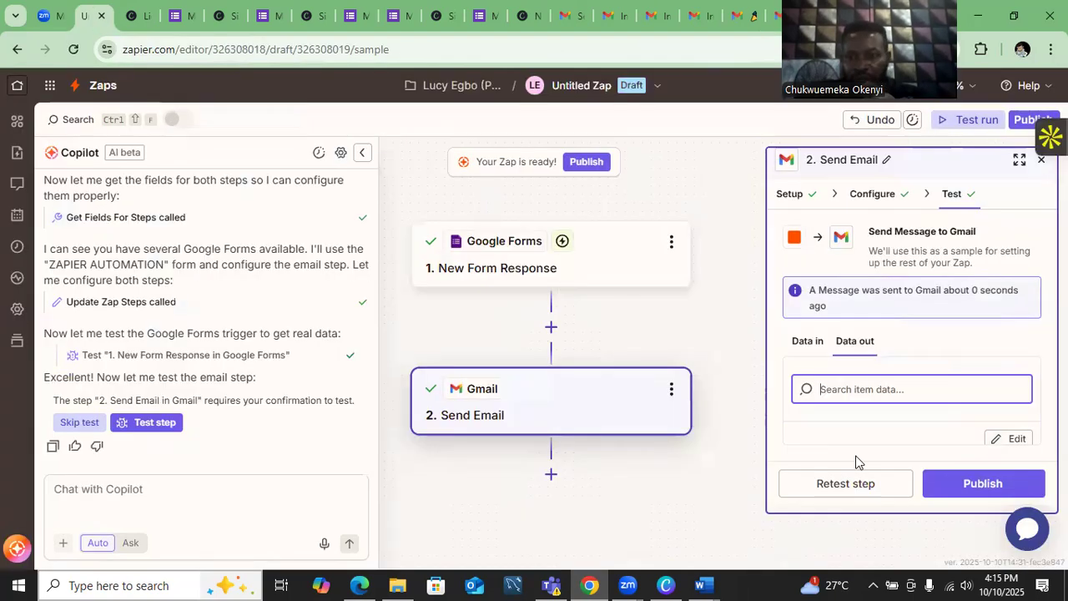
- Publish the Google Forms-to-Gmail Zap as live version v1, then reopen the Mekka form
{"action": "left_click", "coordinate": [982, 487]}
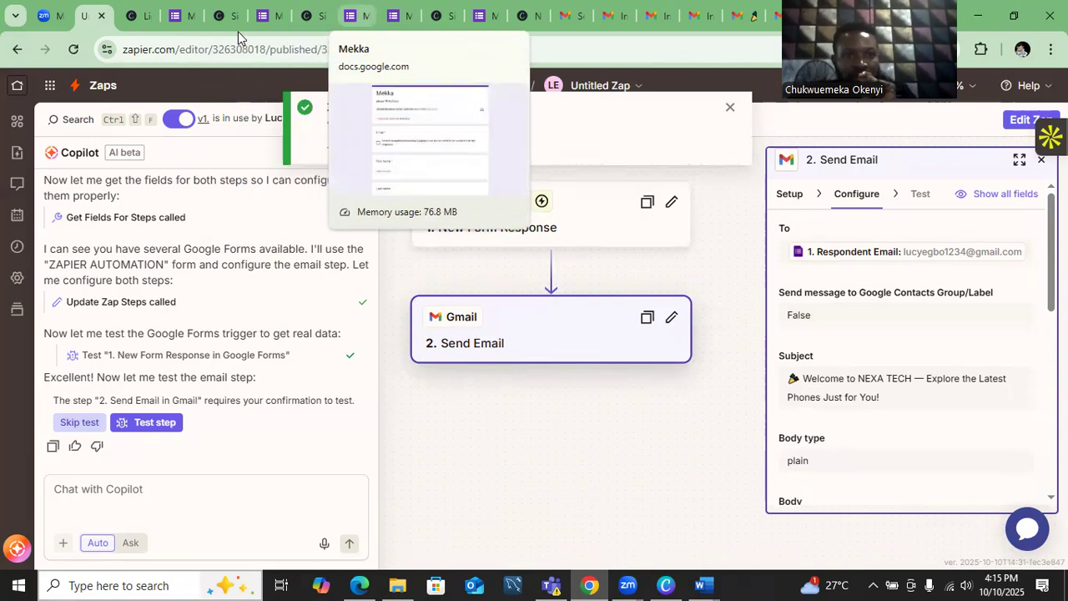
{"action": "left_click", "coordinate": [353, 15]}
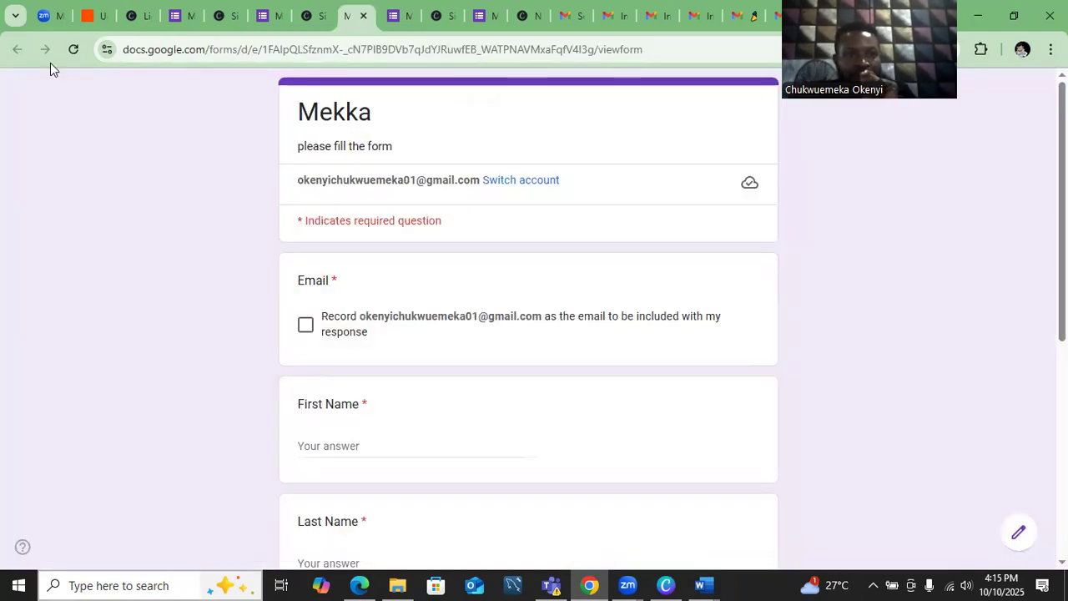
- Tick Record email and enter the respondent's first name, last name and phone number
{"action": "left_click", "coordinate": [305, 328]}
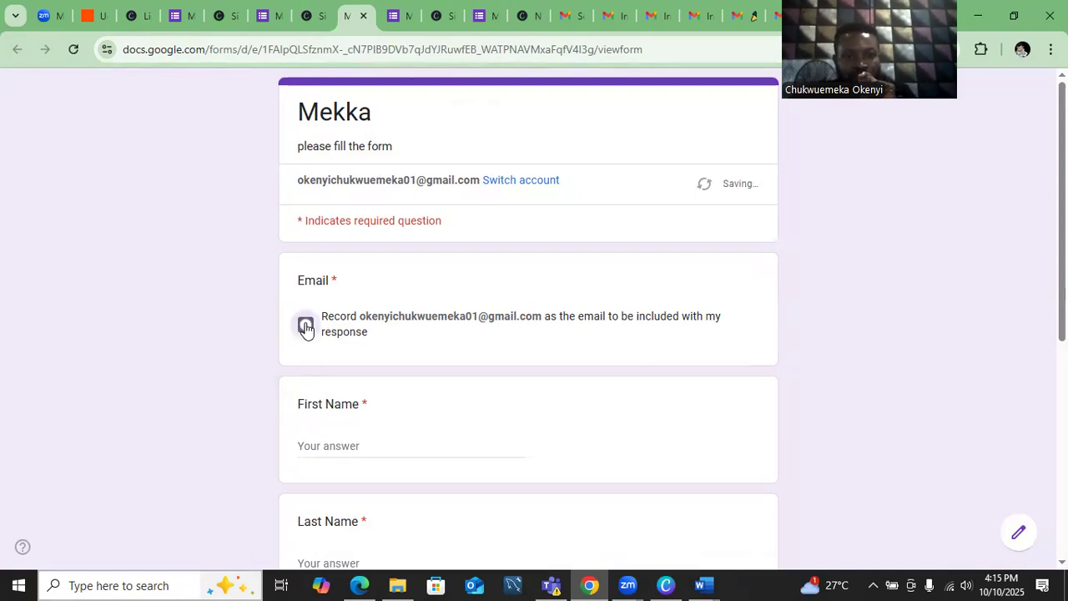
{"action": "left_click", "coordinate": [360, 446]}
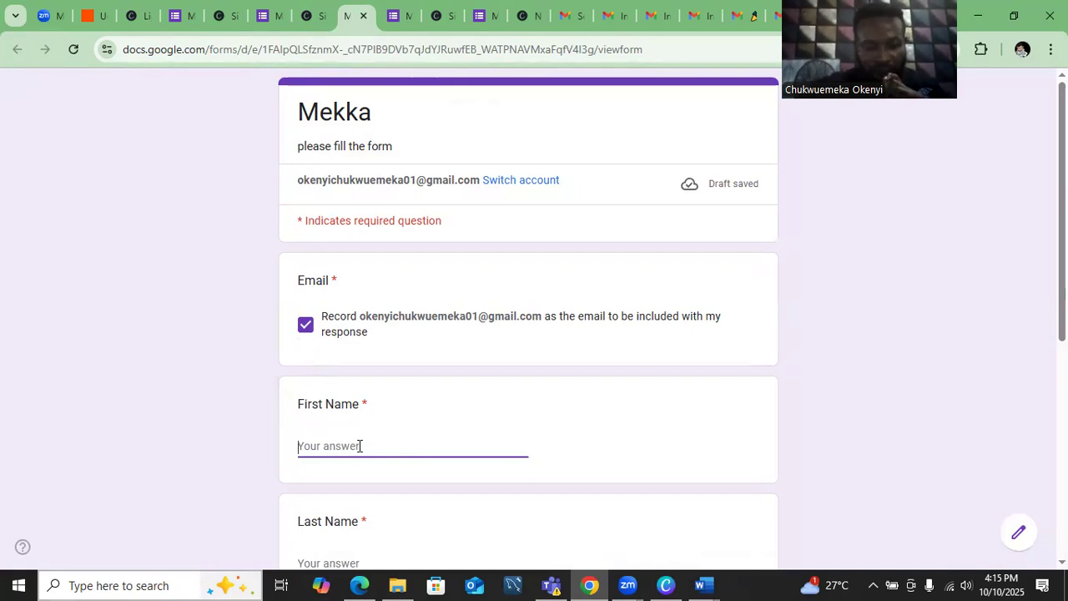
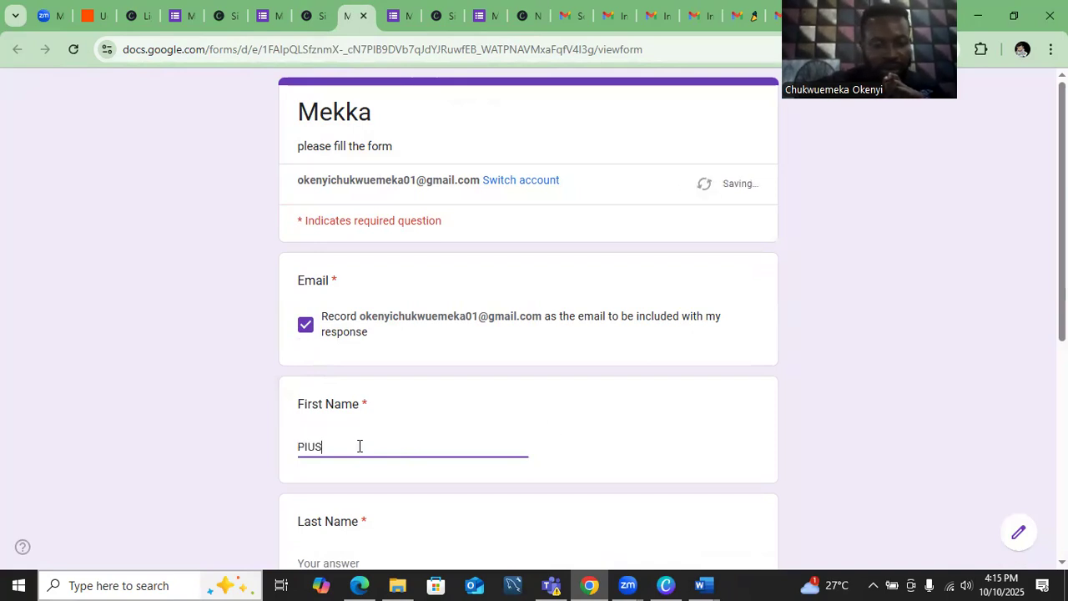
{"action": "key", "text": "Tab"}
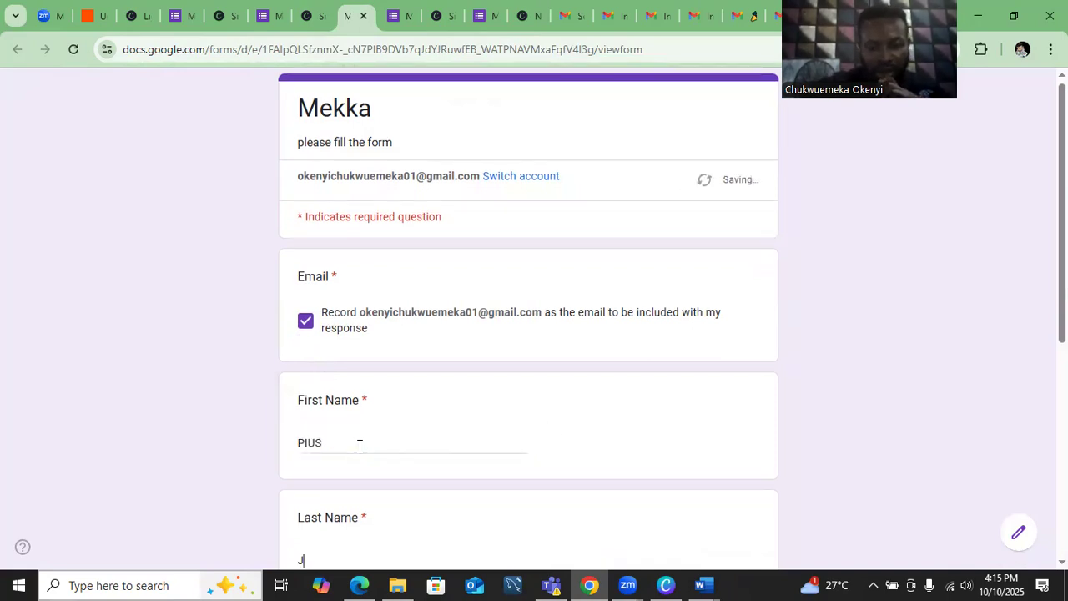
{"action": "key", "text": "Tab"}
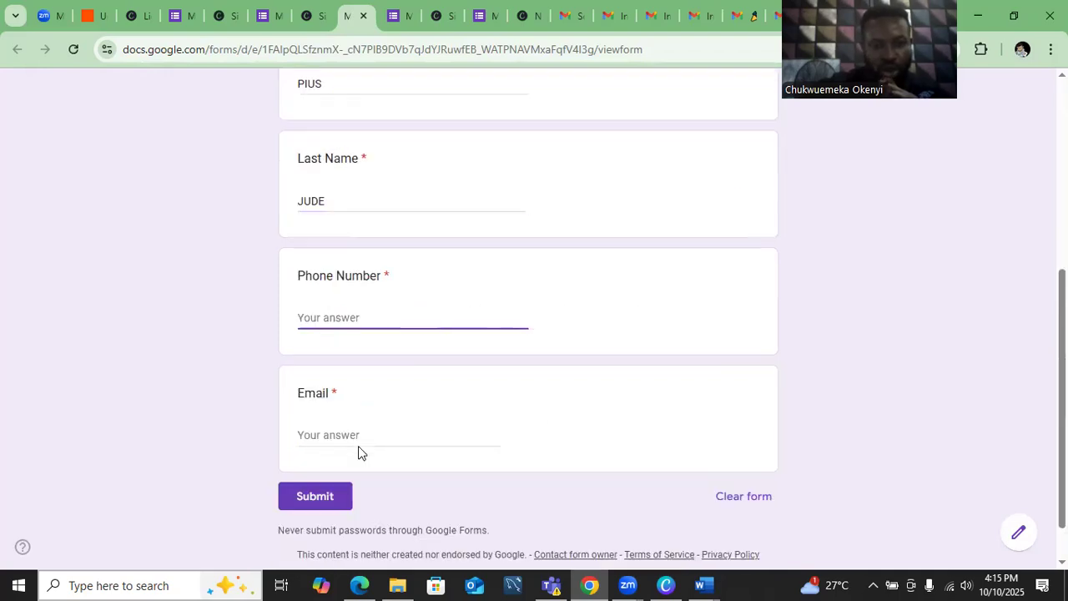
{"action": "type", "text": "080"}
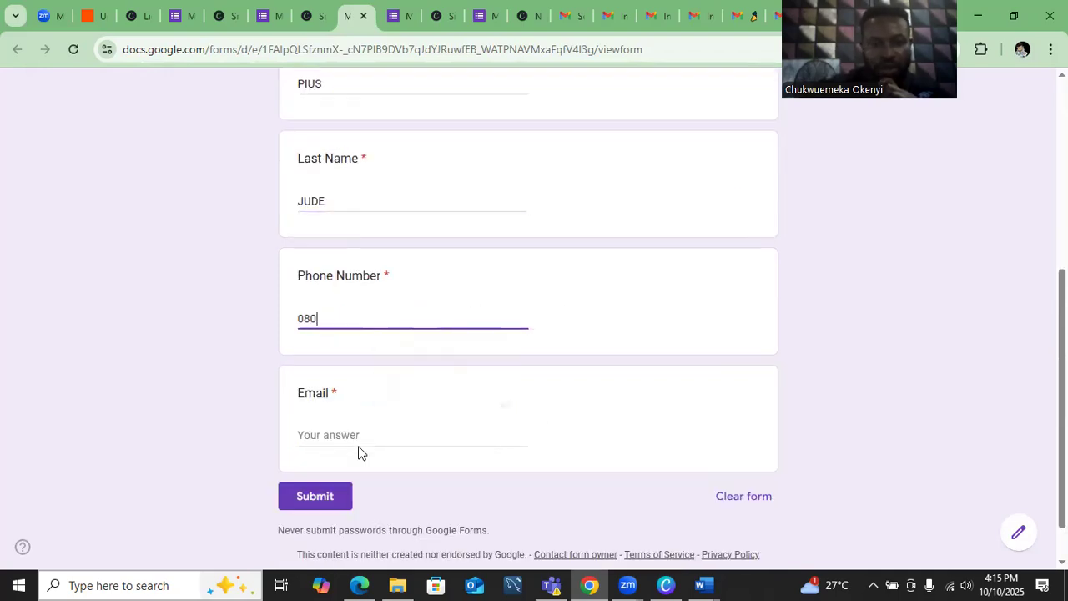
{"action": "key", "text": "BackSpace"}
{"action": "key", "text": "BackSpace"}
{"action": "key", "text": "BackSpace"}
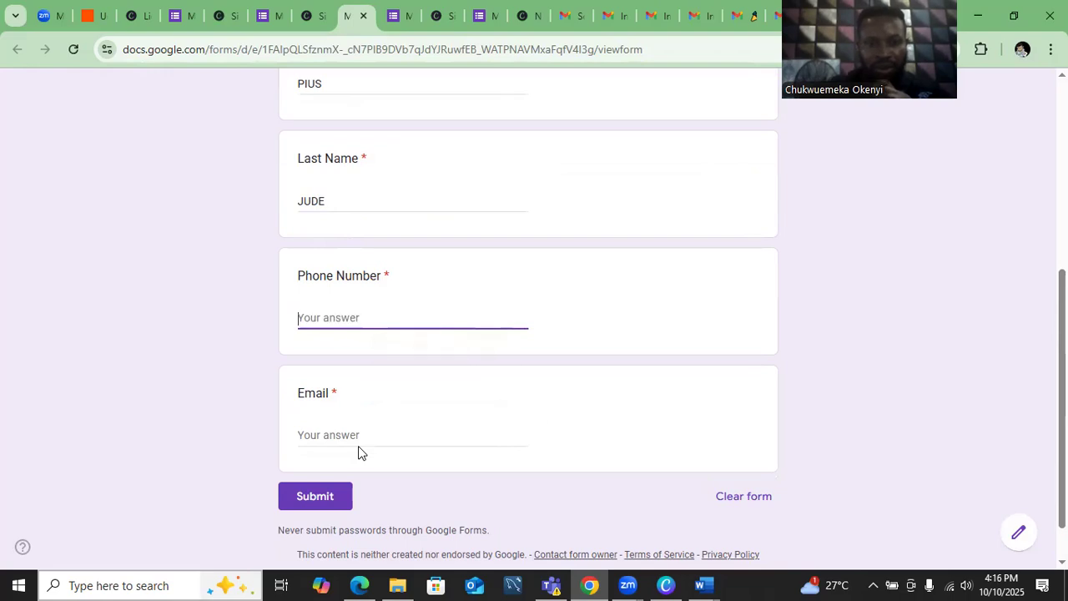
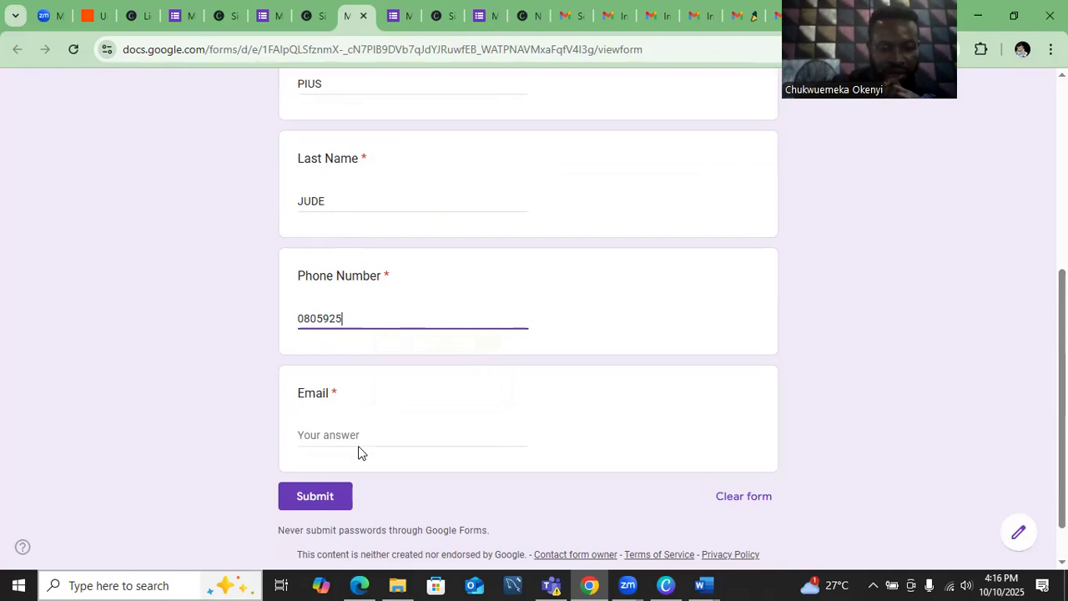
- Fill in the Email answer from the autofill suggestion and submit the response
{"action": "left_click", "coordinate": [359, 453]}
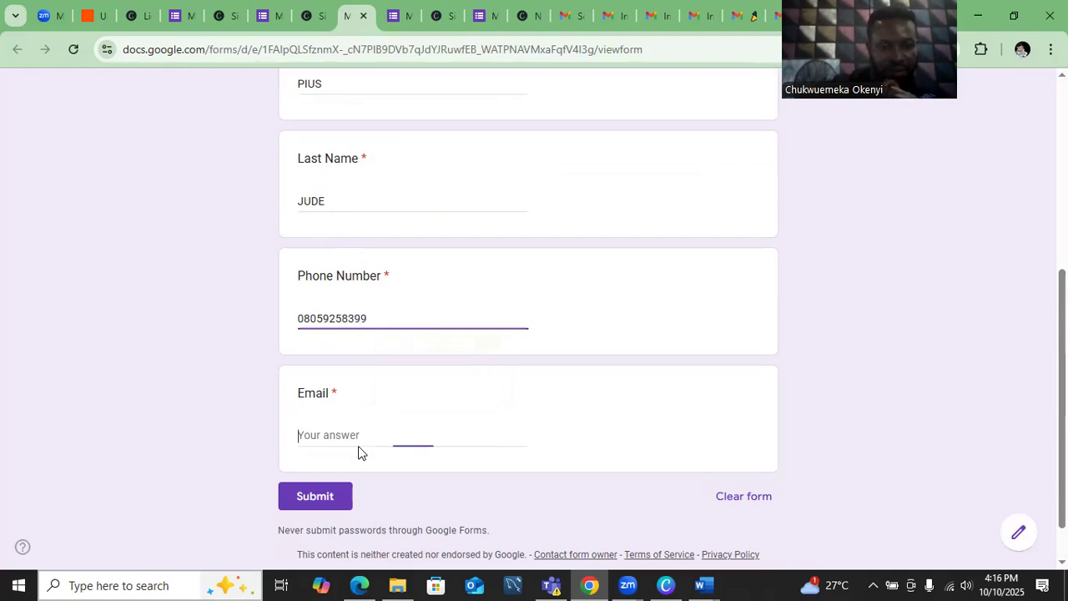
{"action": "type", "text": "OK"}
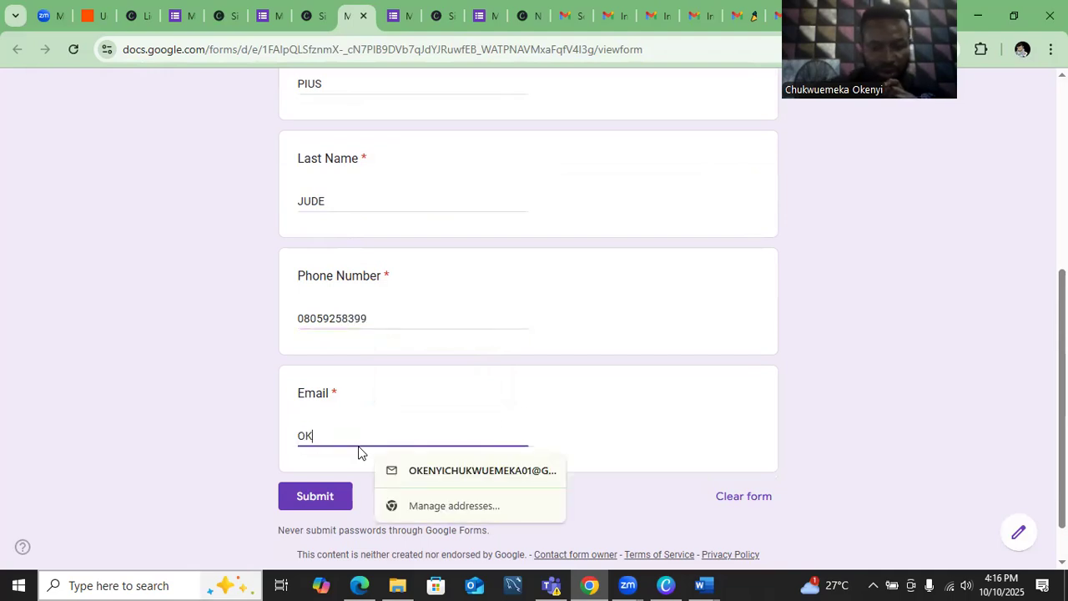
{"action": "left_click", "coordinate": [417, 472]}
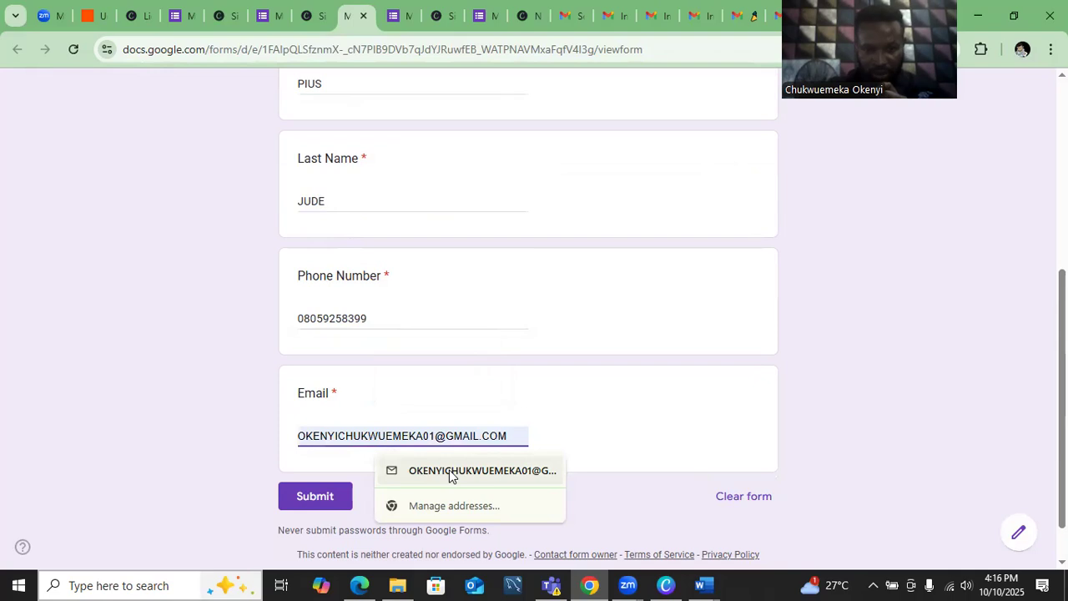
{"action": "left_click", "coordinate": [307, 499]}
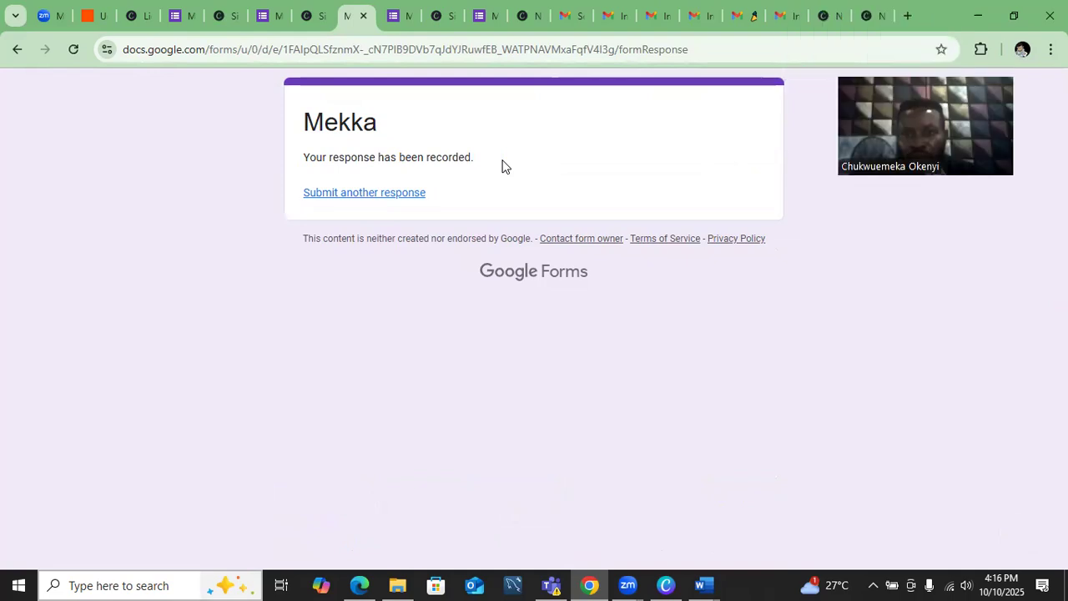
- Refresh Gmail and open the new Welcome to NEXA TECH email greeting the respondent by name
{"action": "key", "text": "ctrl+w"}
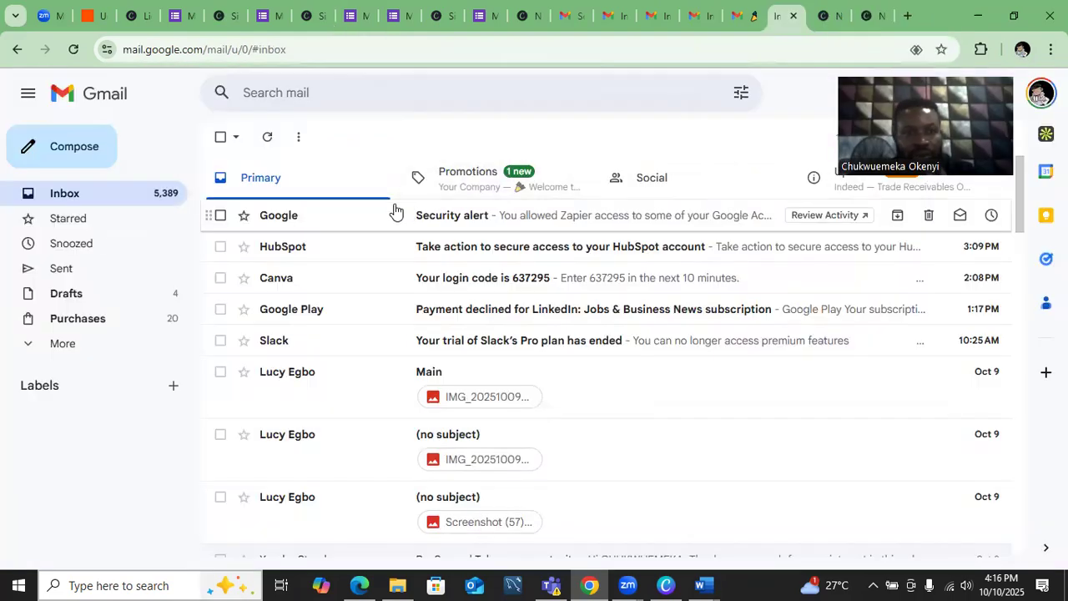
{"action": "left_click", "coordinate": [65, 194]}
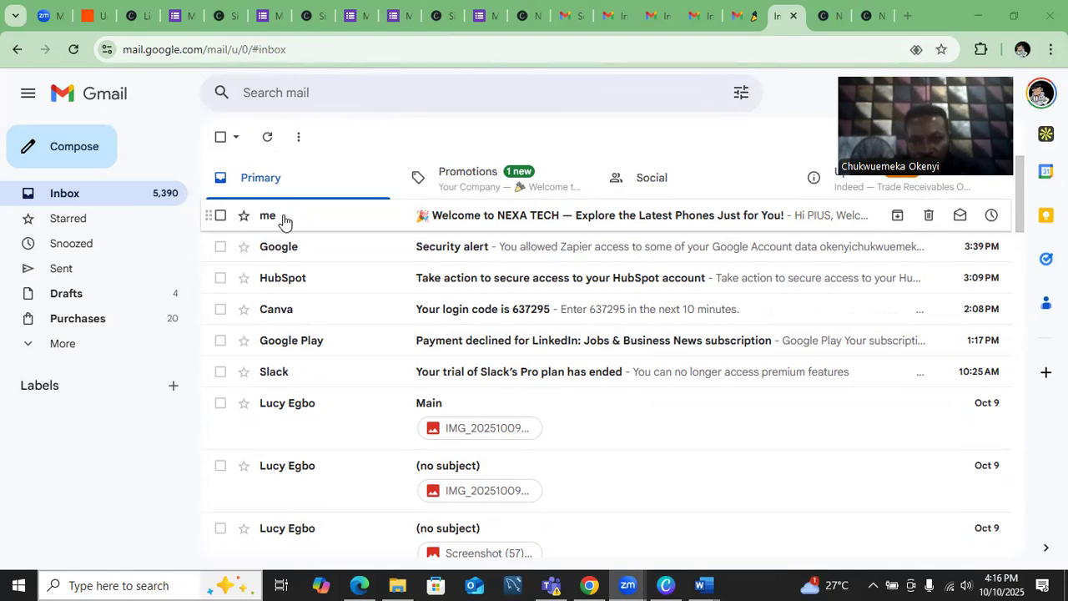
{"action": "left_click", "coordinate": [535, 217]}
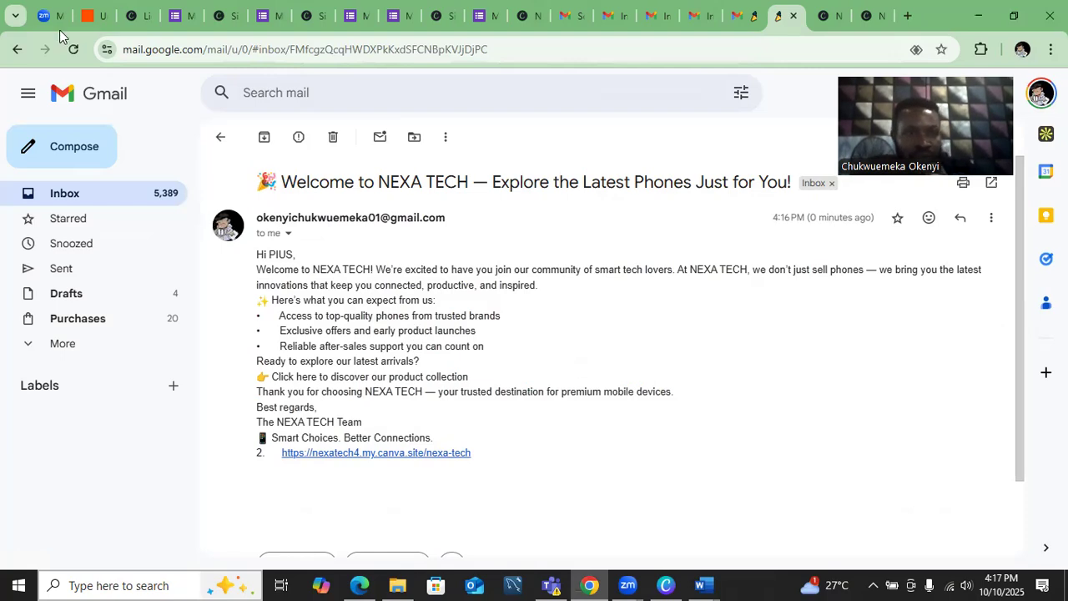
{"action": "left_click", "coordinate": [89, 15]}
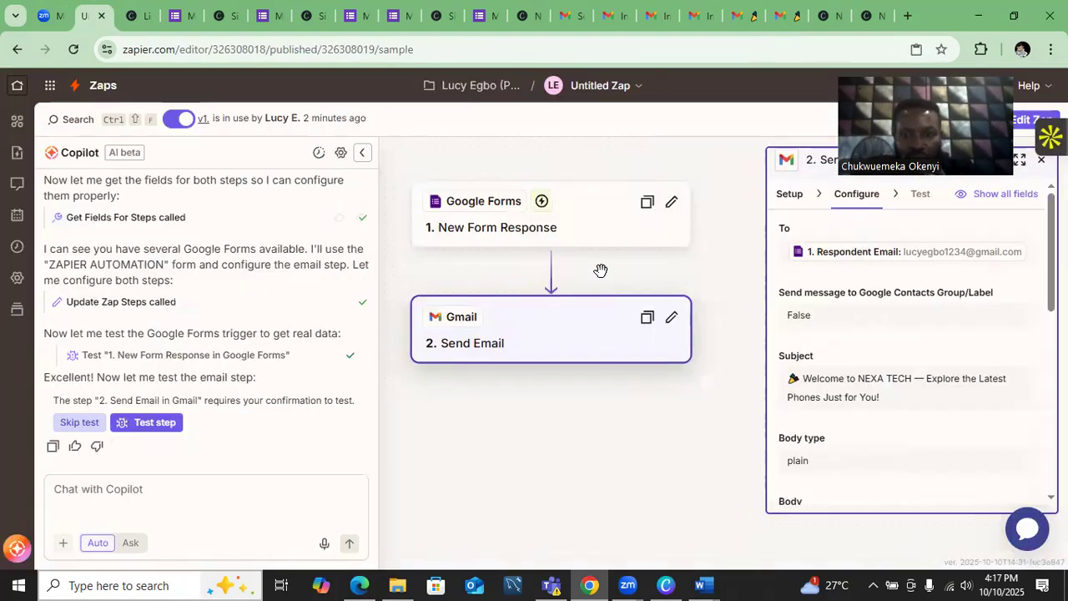